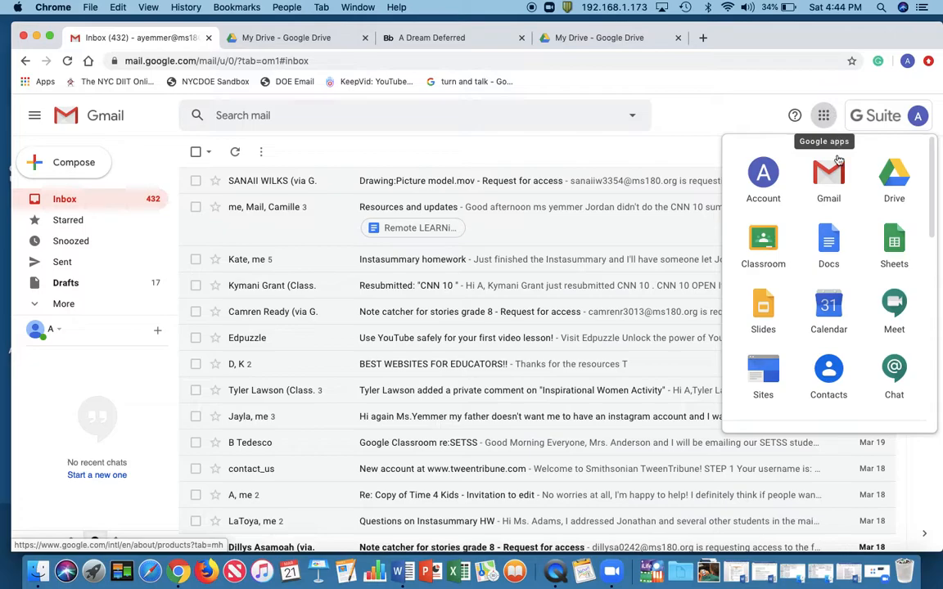
Open Google Forms from the Google apps list and start a new form from the Blank Quiz template
scroll(838, 194, "down", 8)
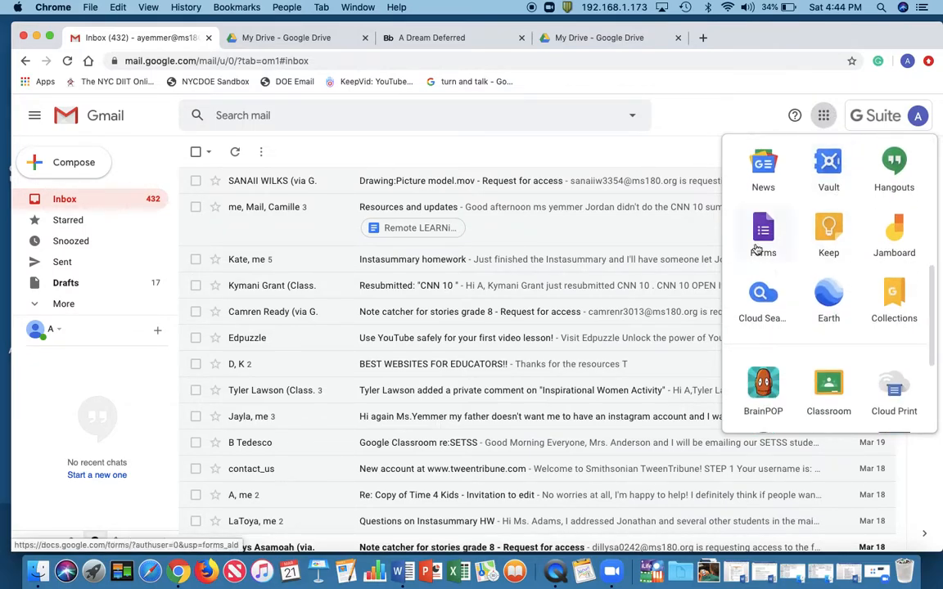
left_click(762, 246)
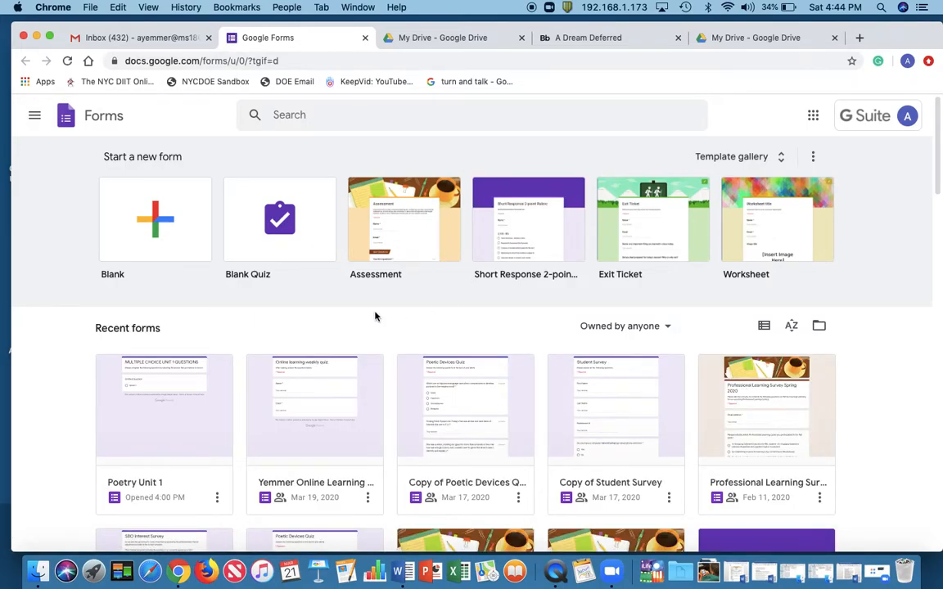
left_click(308, 234)
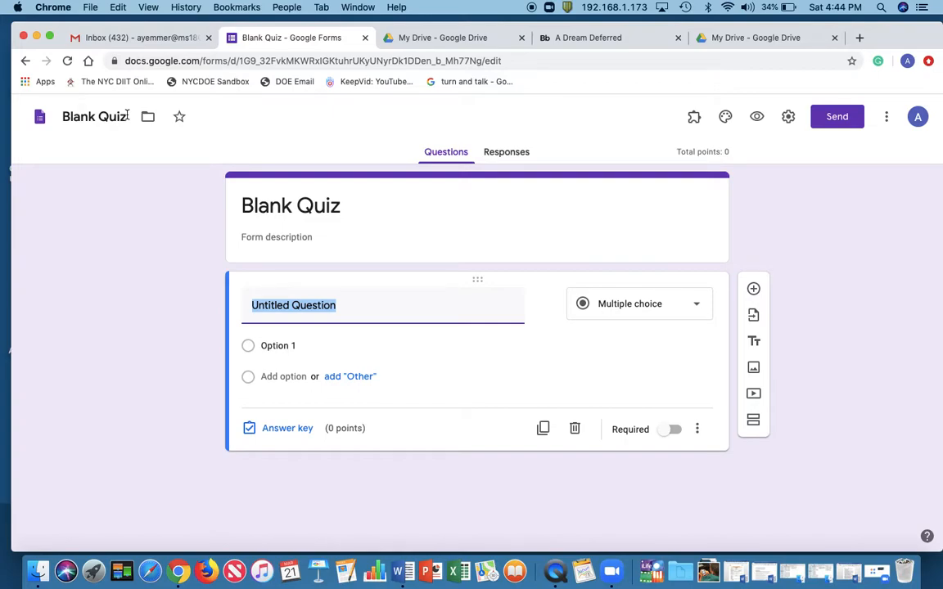
Rename the form file as "Remote Learning Quiz 1"
double_click(127, 115)
triple_click(126, 114)
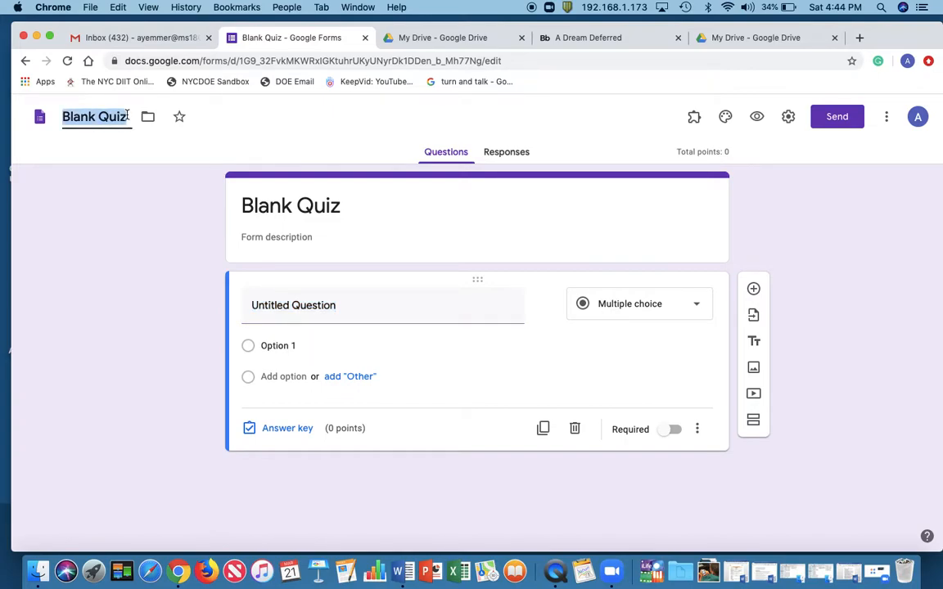
type("Remote ")
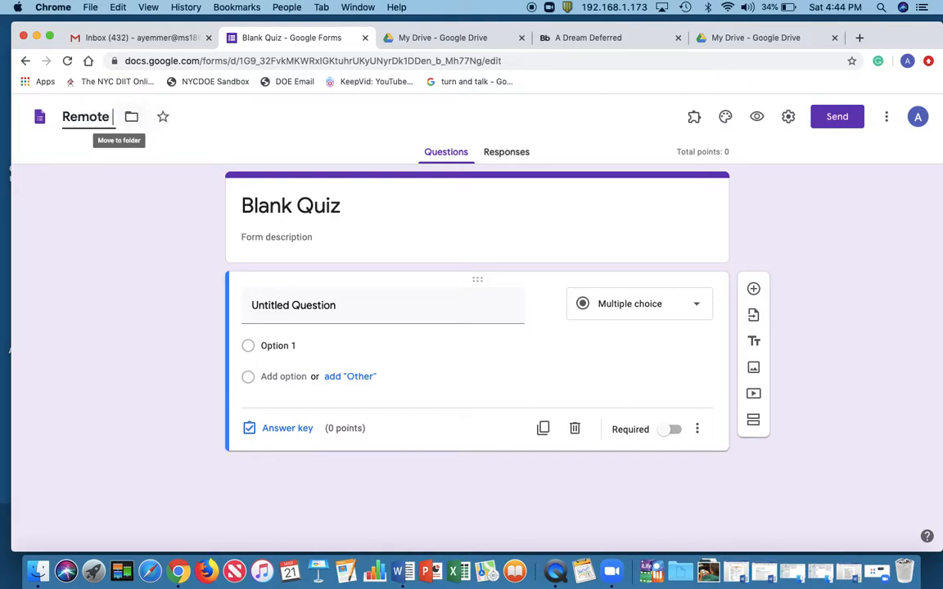
type("Learning")
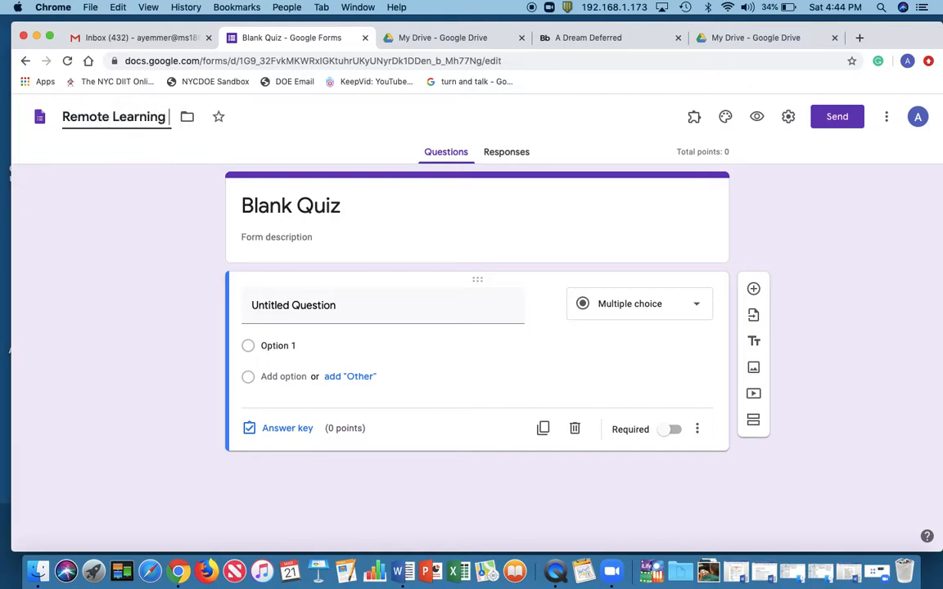
type(" Quiz")
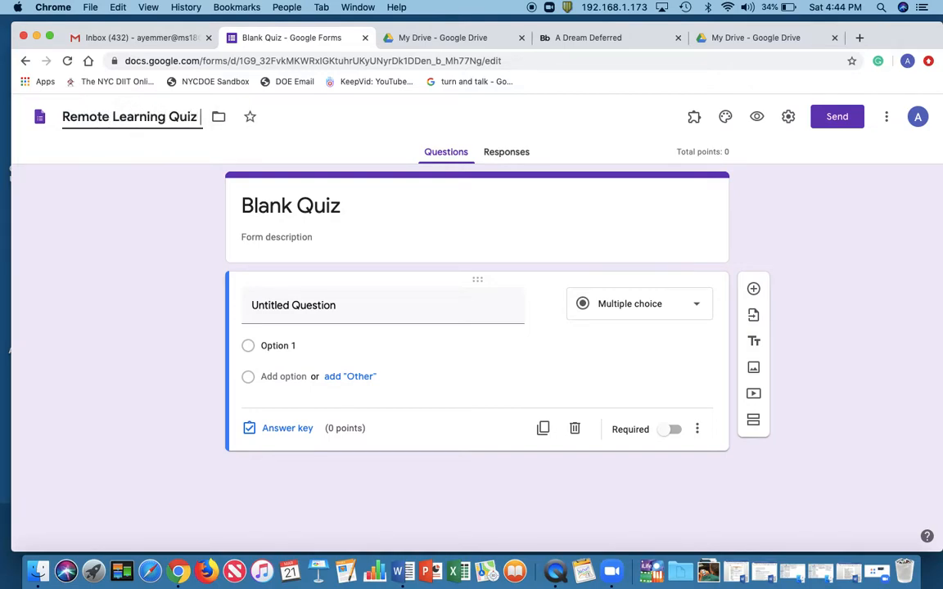
type(" 1")
Replace the quiz's heading with "A Dream Deferred Poetry Quiz"
left_click(320, 205)
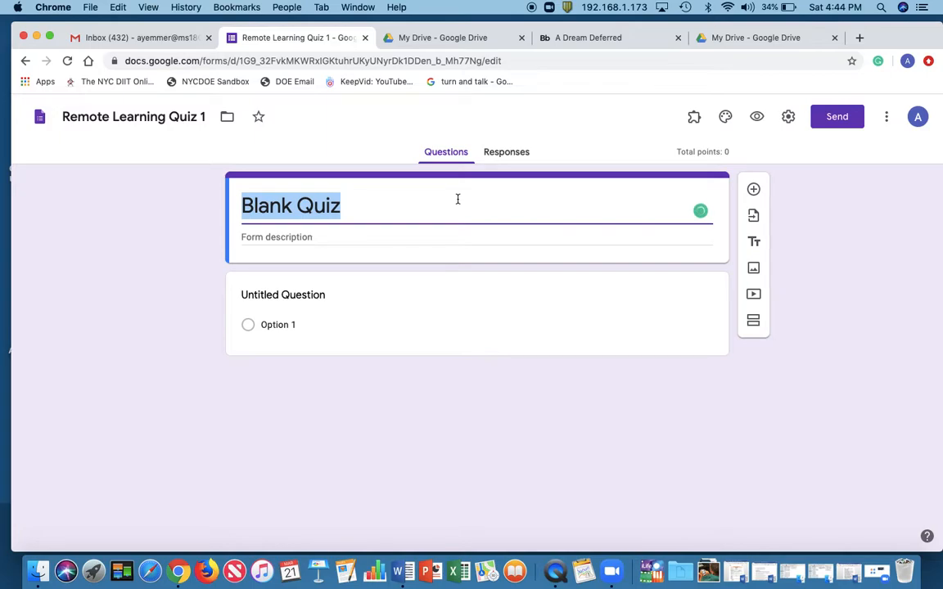
type("A Dream Deff")
key("BackSpace")
type("erred ")
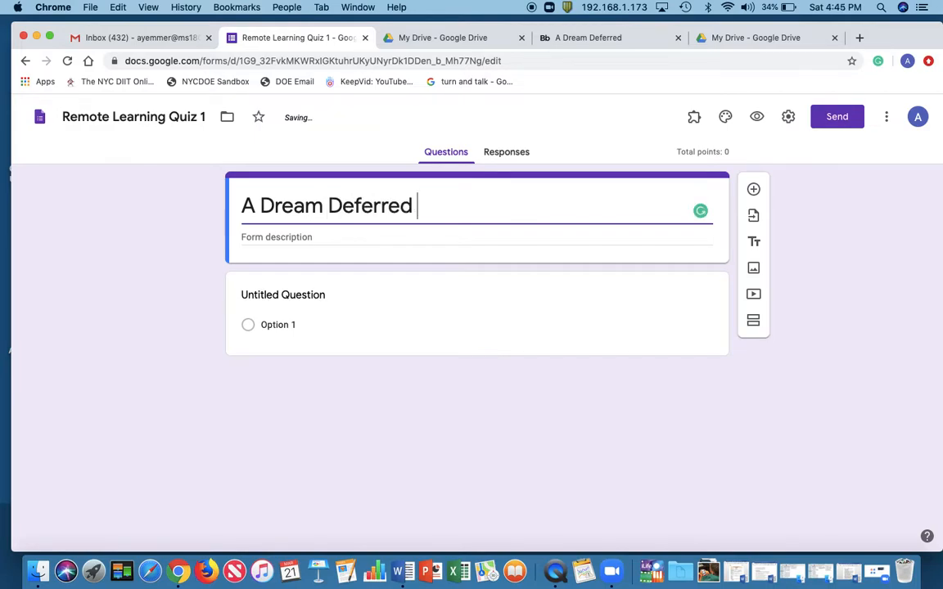
type("Poetry Quiz")
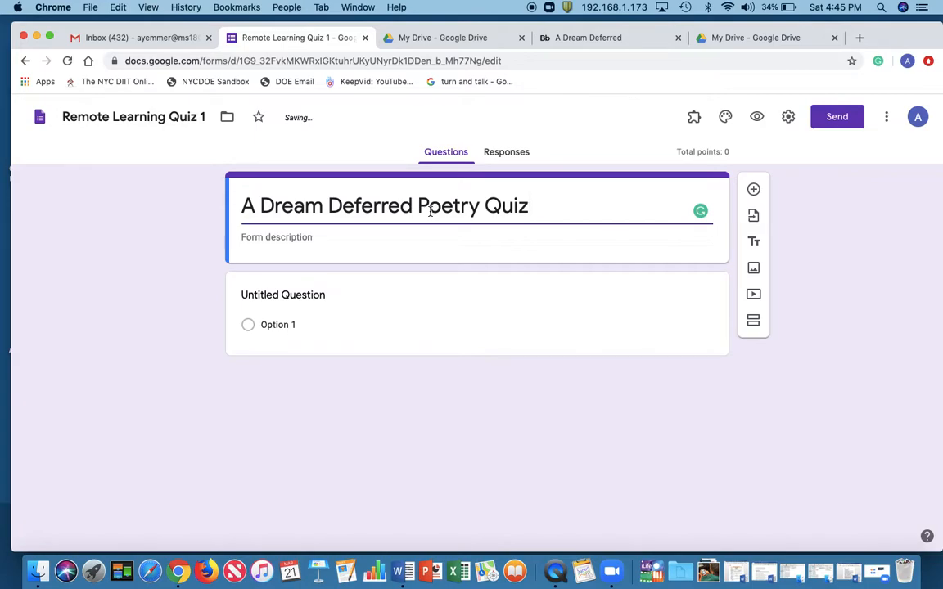
Enter the form description "Complete the multiple choice questions after reading and analyzing the poem, by Langston Hughes."
left_click(465, 236)
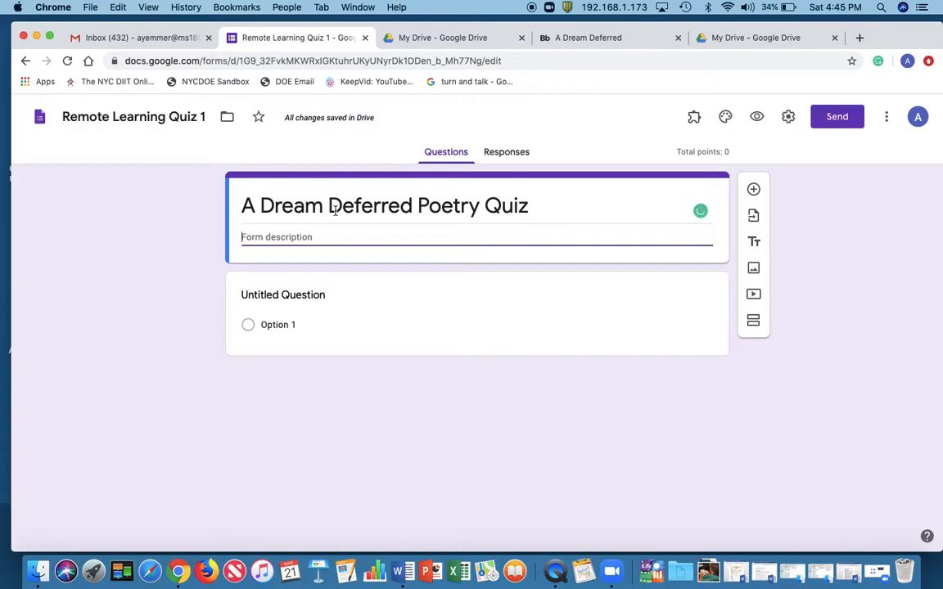
type("Complete the multiple choice questio")
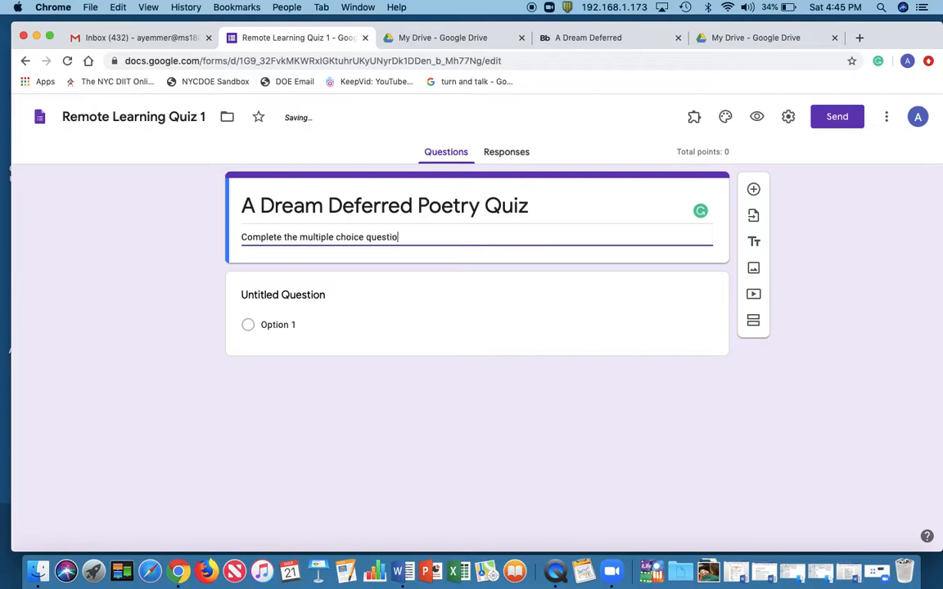
type("ns after reading and analyzing the poem, by Lans")
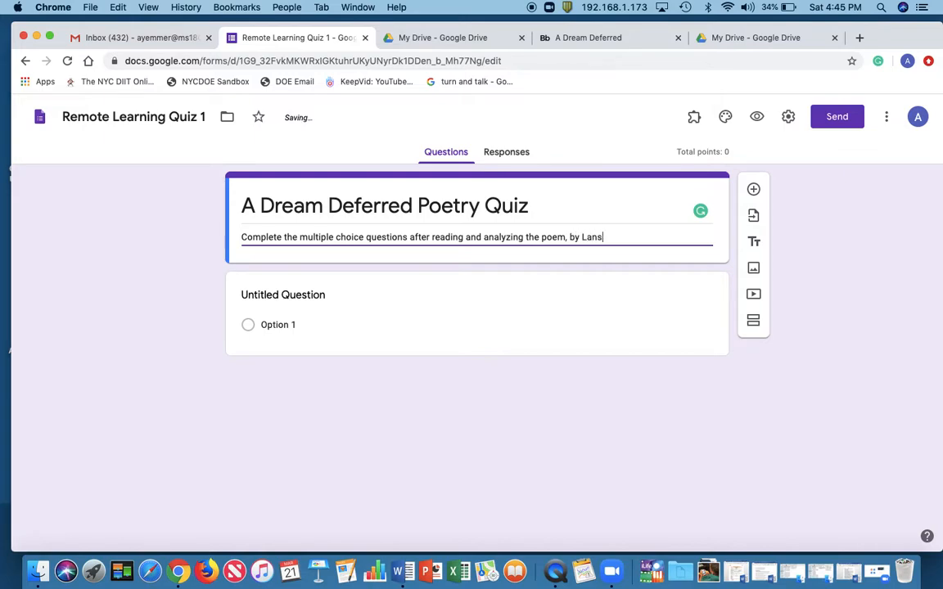
key("BackSpace")
type("gston Hughes.")
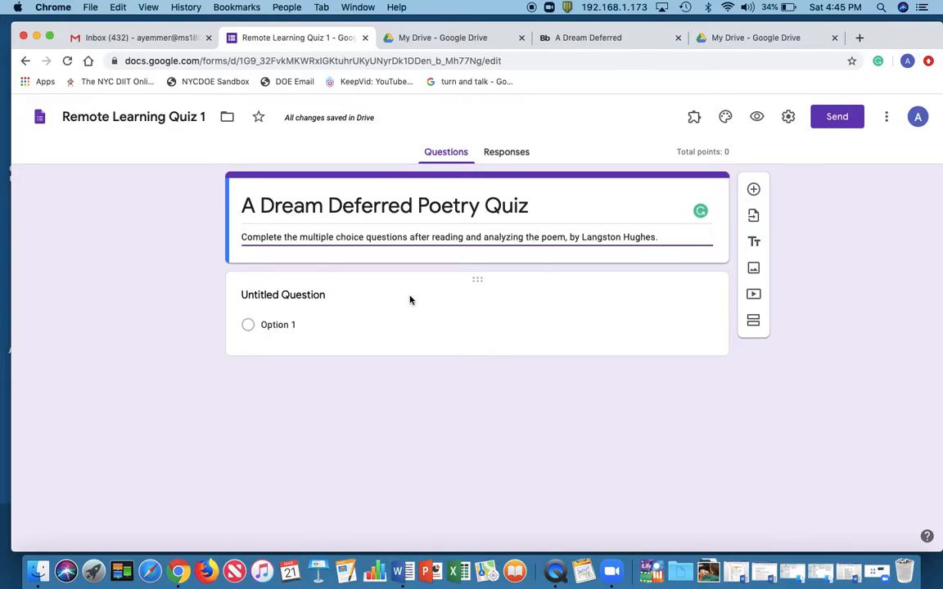
Title the first question "Name" and make it required
left_click(310, 298)
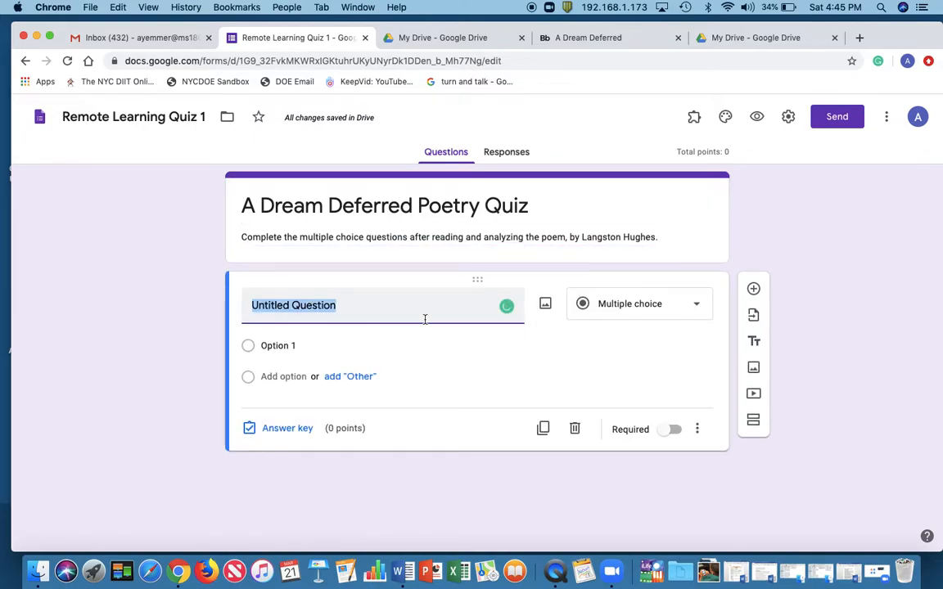
type("Name")
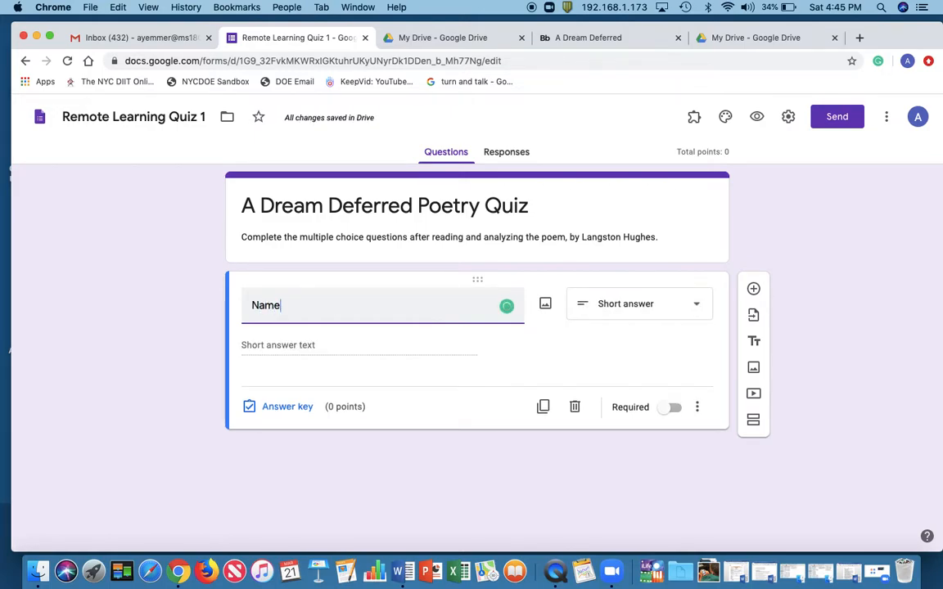
left_click(671, 408)
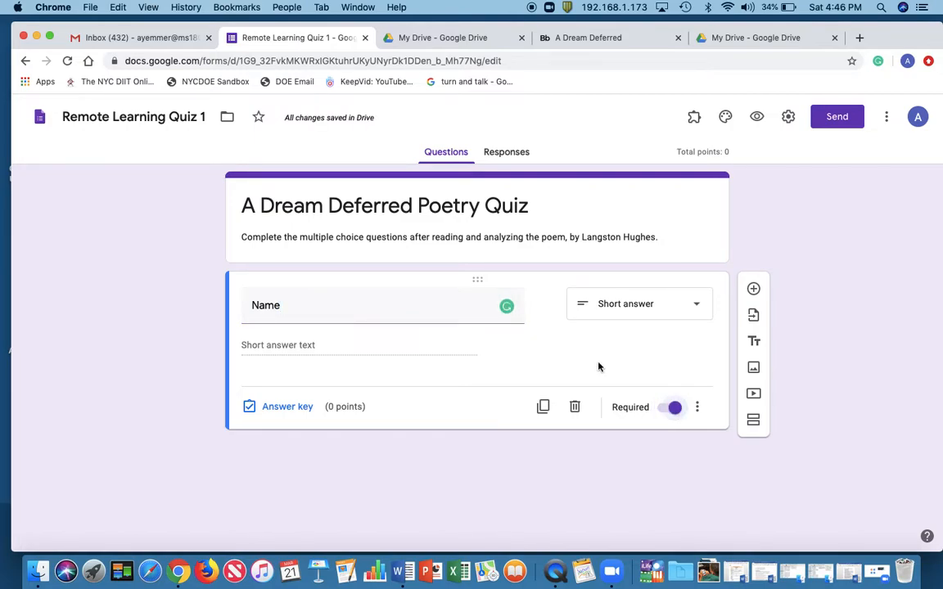
left_click(677, 409)
left_click(676, 409)
left_click(788, 117)
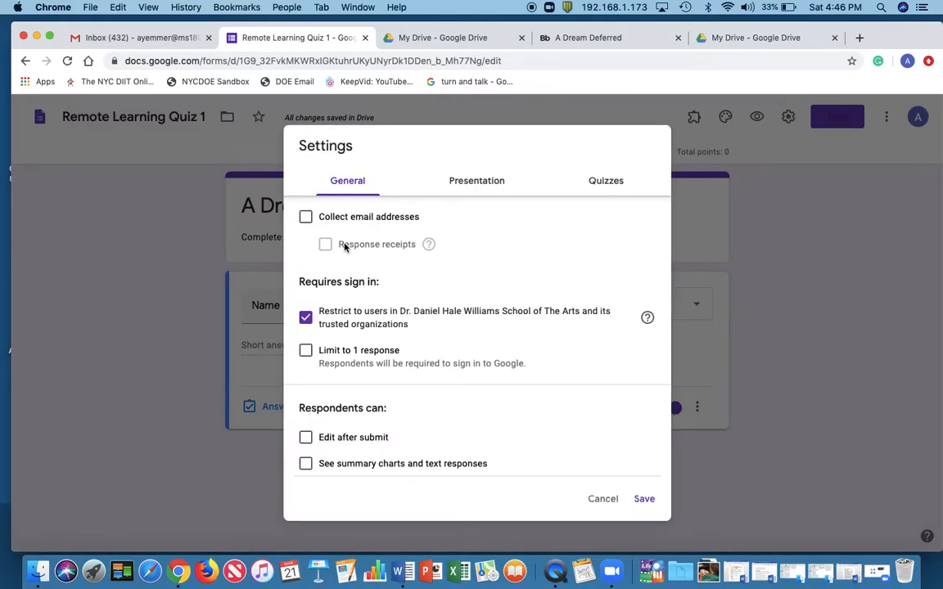
left_click(305, 217)
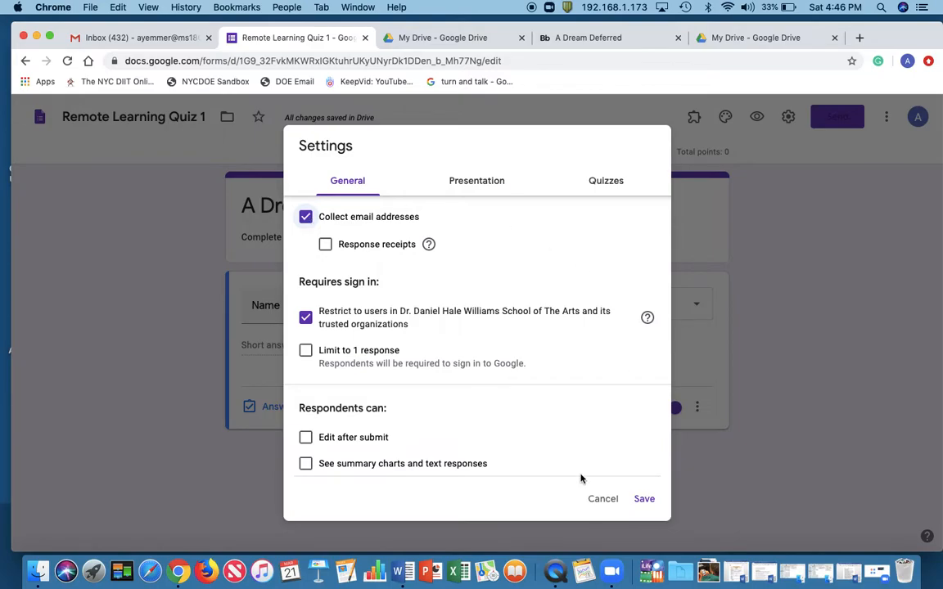
left_click(602, 500)
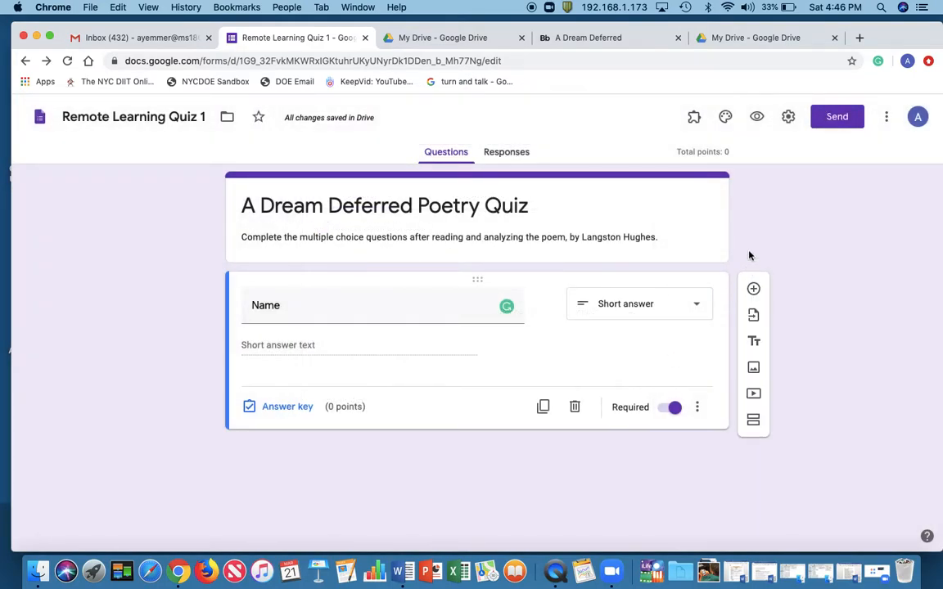
Turn on the collection of email addresses in the form's general settings
left_click(789, 117)
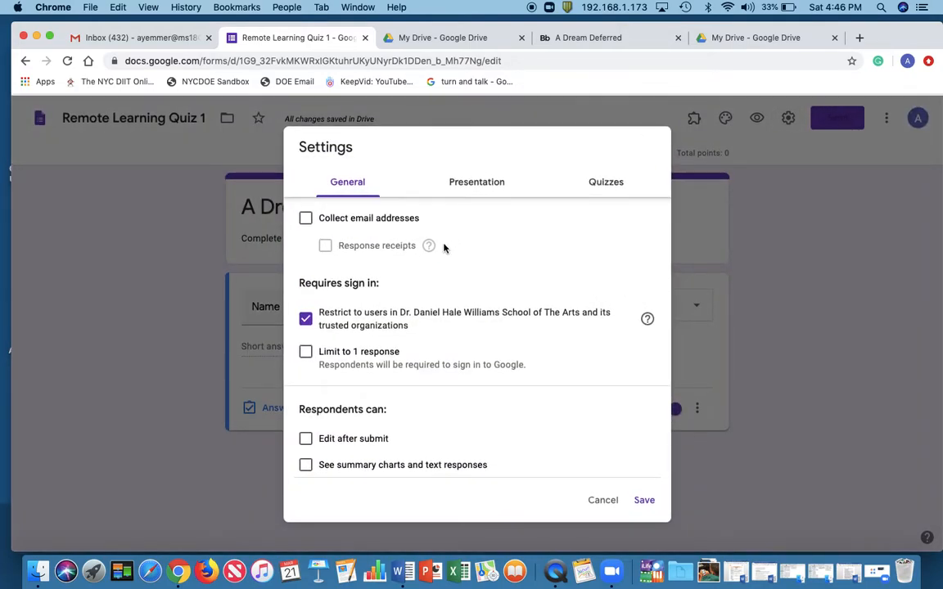
scroll(443, 248, "down", 1)
scroll(390, 340, "up", 1)
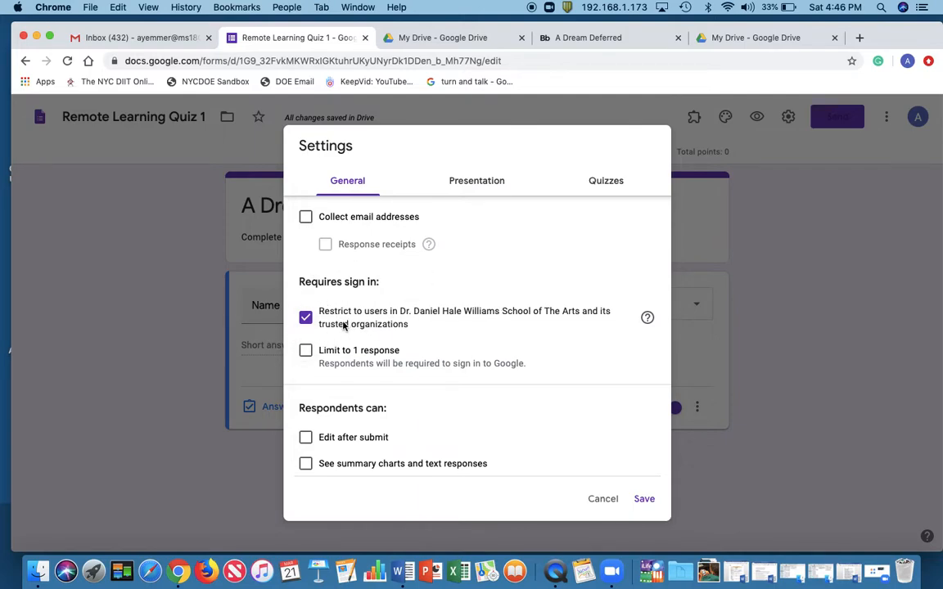
scroll(338, 349, "down", 1)
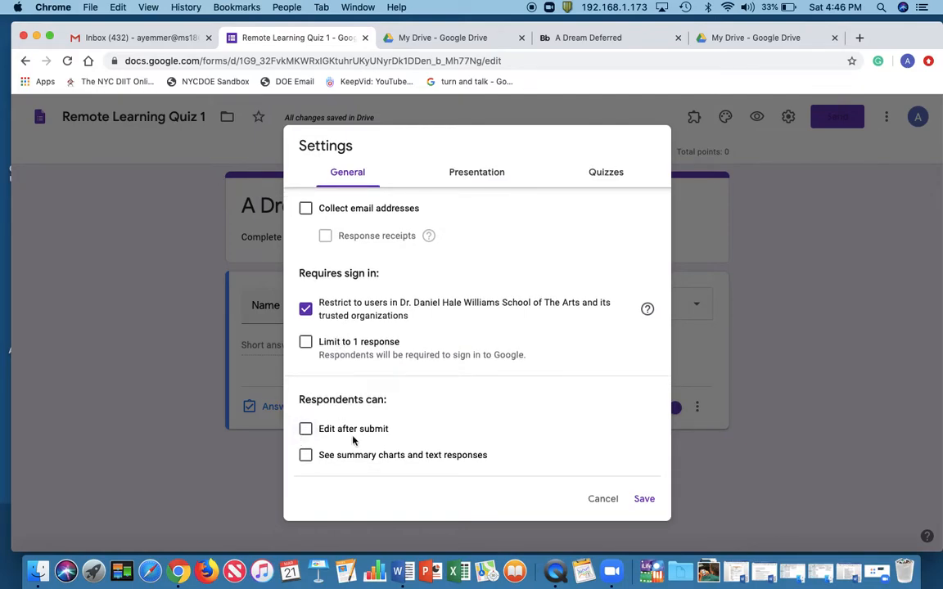
scroll(345, 271, "up", 1)
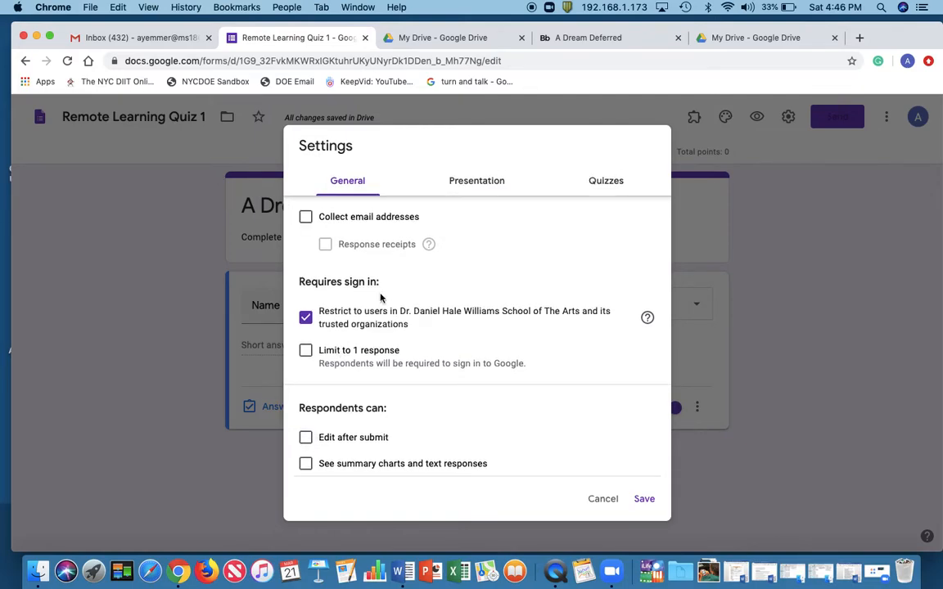
left_click(305, 217)
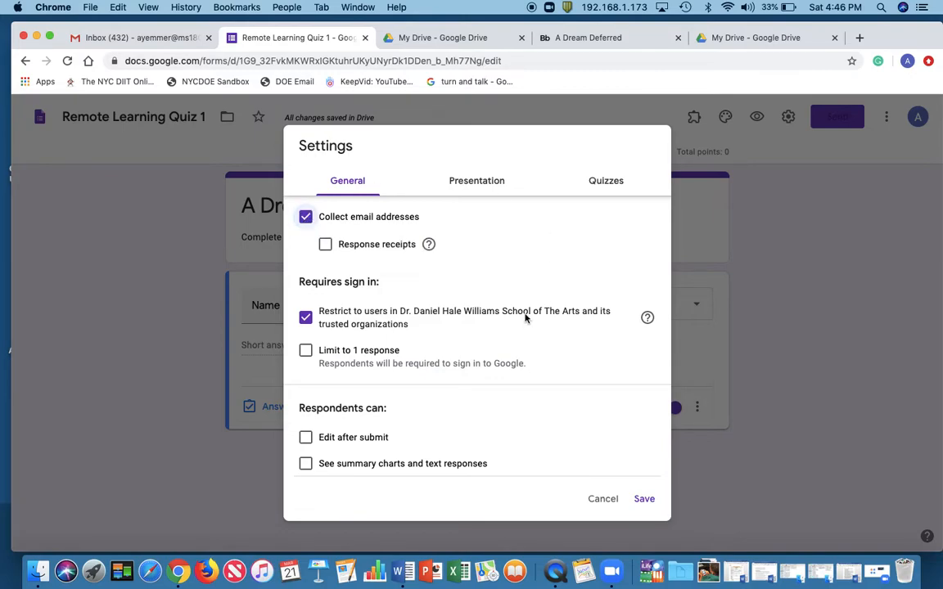
In the presentation settings, show the progress bar and remove the link to submit another response
left_click(489, 181)
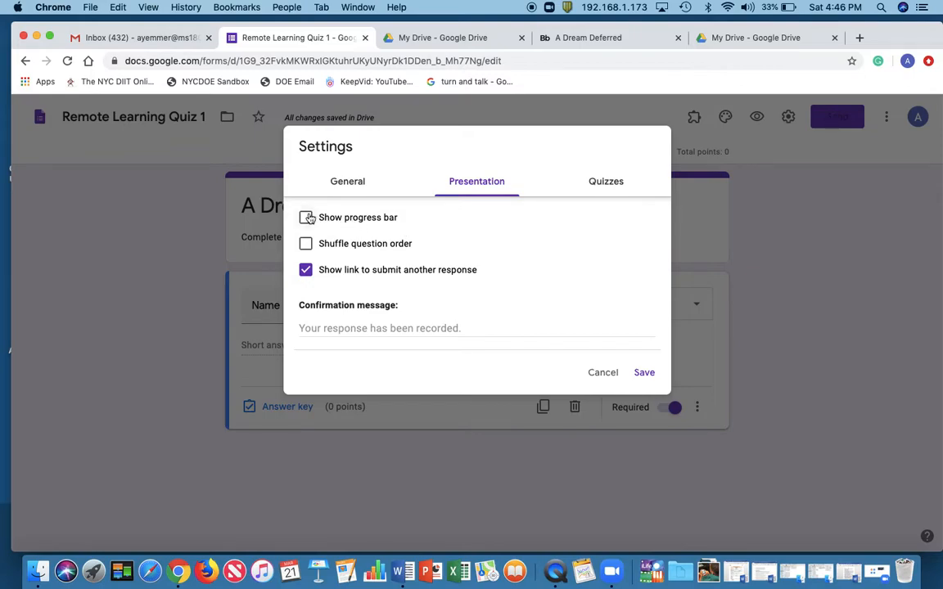
left_click(307, 218)
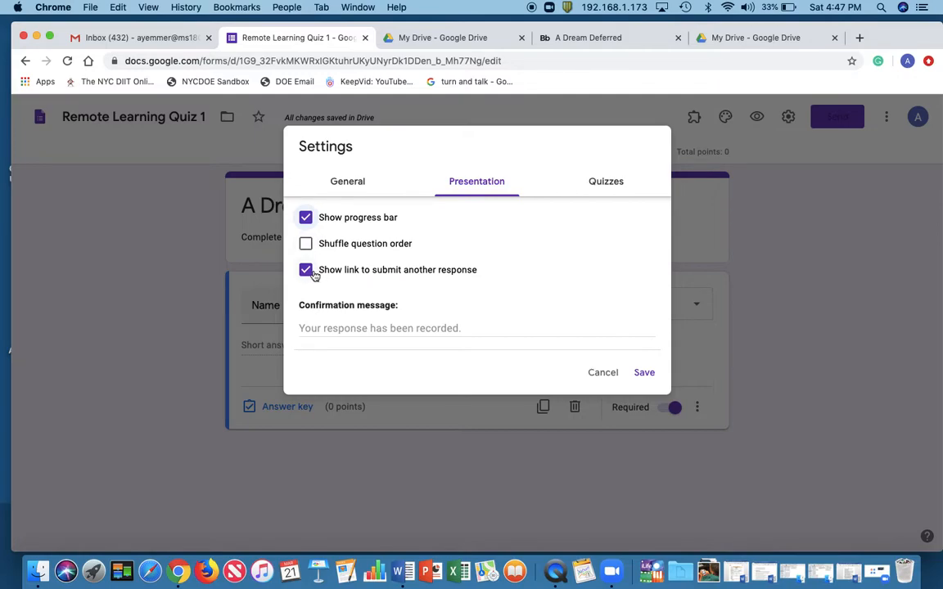
left_click(309, 272)
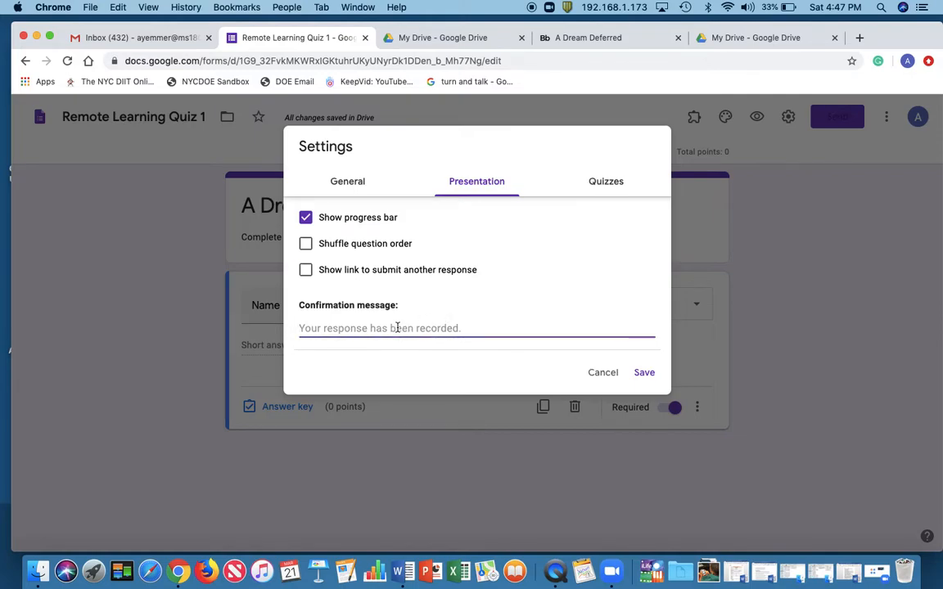
Set the confirmation message to "Thank you for completing this Remote Leaning Quiz 1."
type("Thank you for completing this Rem")
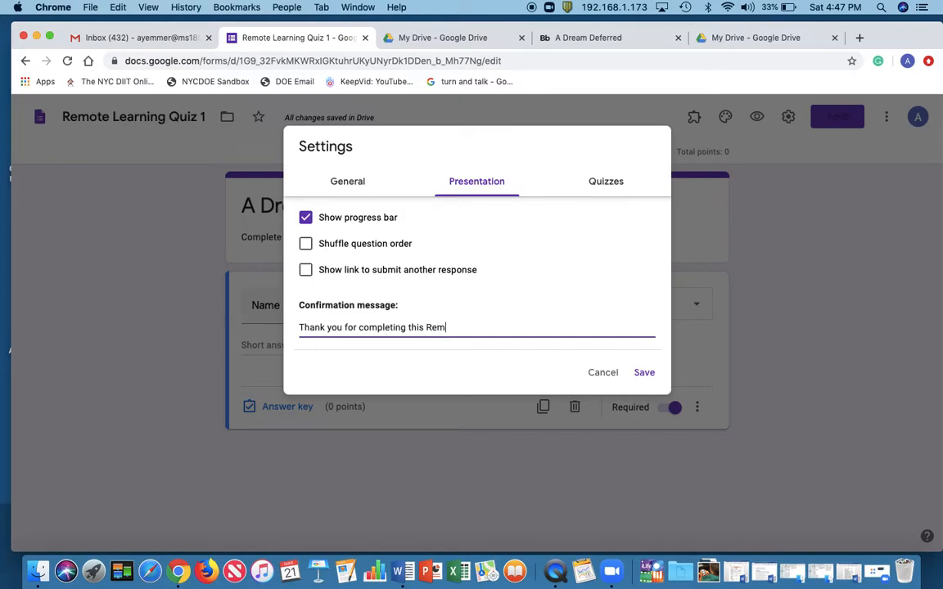
type("ote Leaning Quiz 1.")
In the quiz options, set grades to be released later, after manual review
left_click(608, 183)
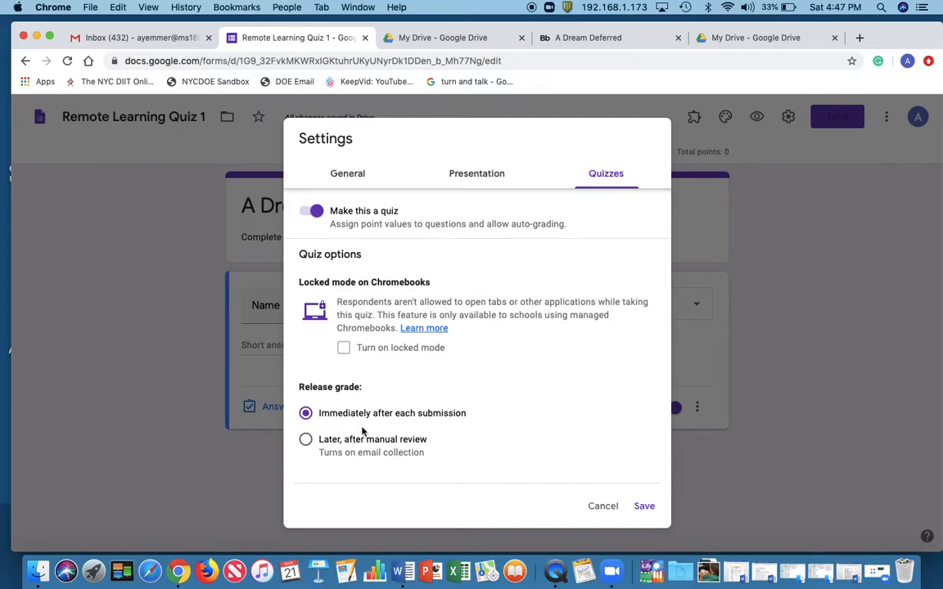
left_click(306, 442)
left_click(306, 414)
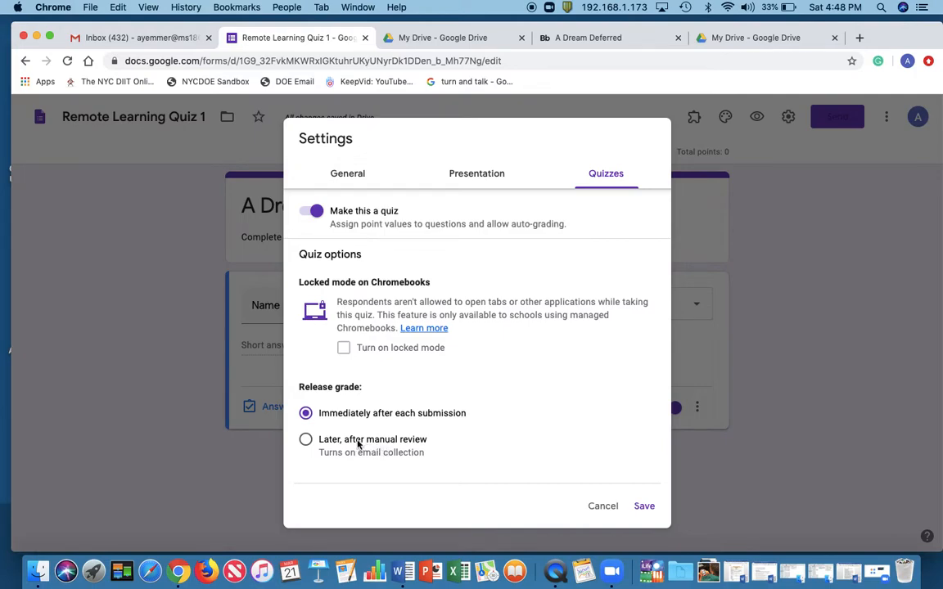
left_click(306, 442)
Review the presentation and general settings once more and save the quiz settings
left_click(489, 174)
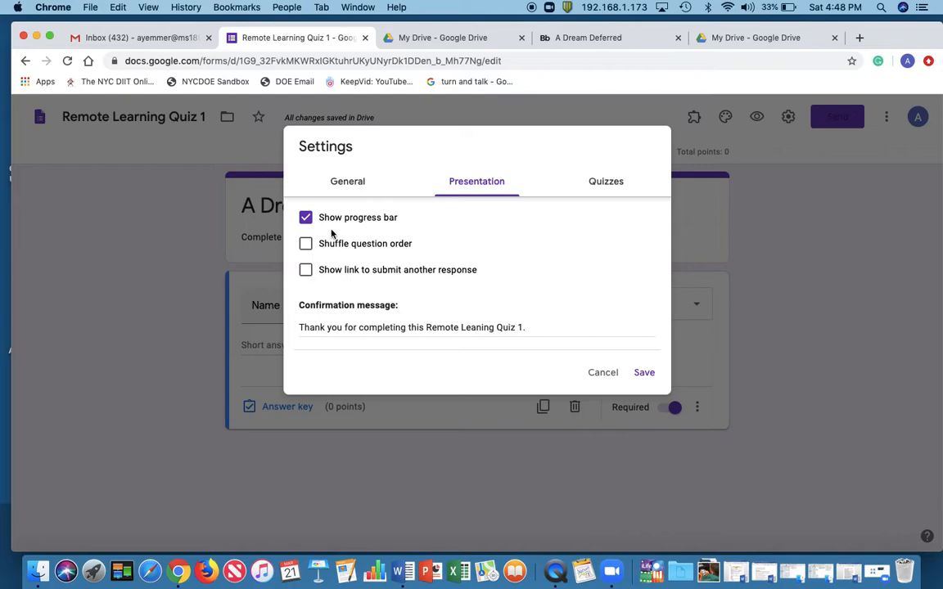
left_click(367, 181)
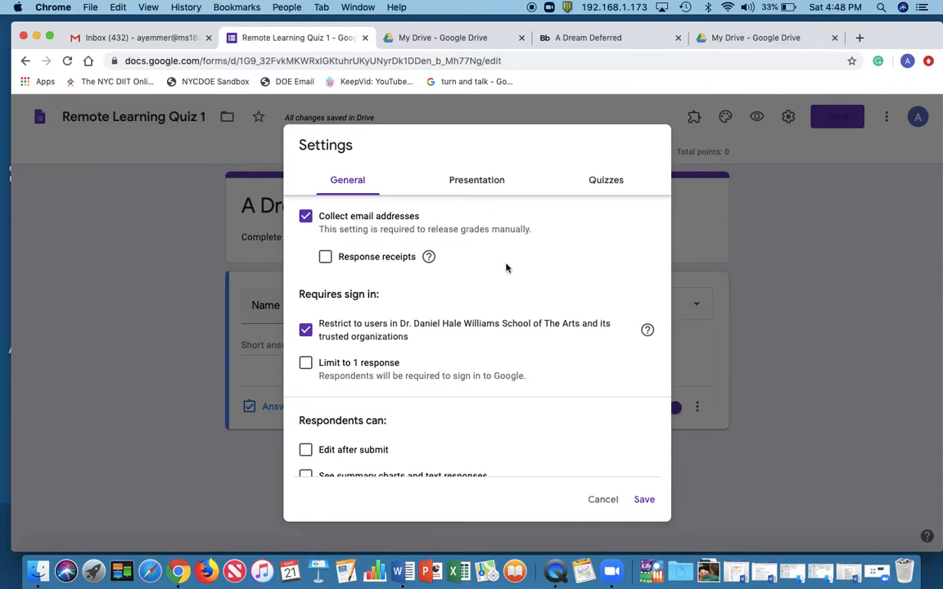
scroll(506, 268, "down", 1)
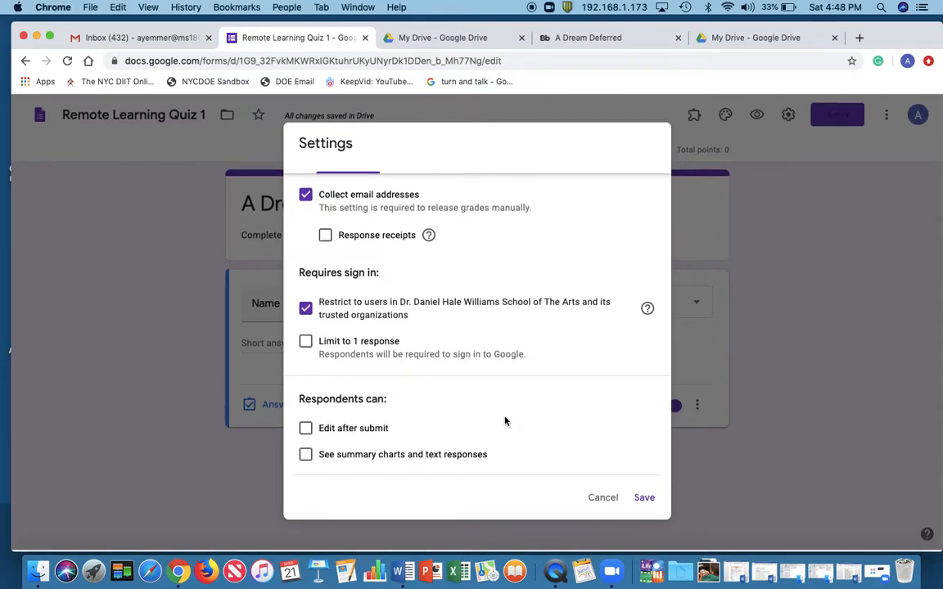
scroll(569, 362, "up", 1)
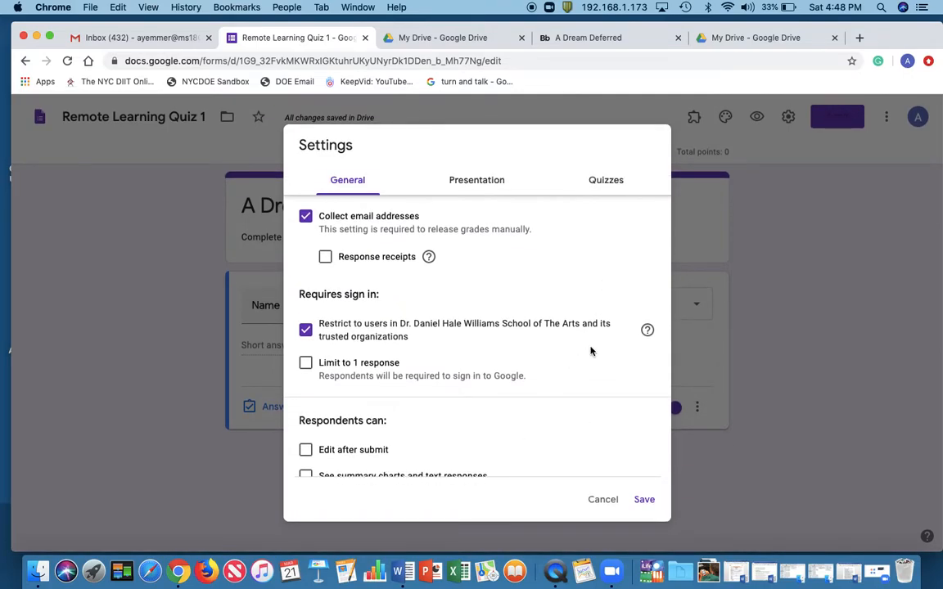
left_click(645, 499)
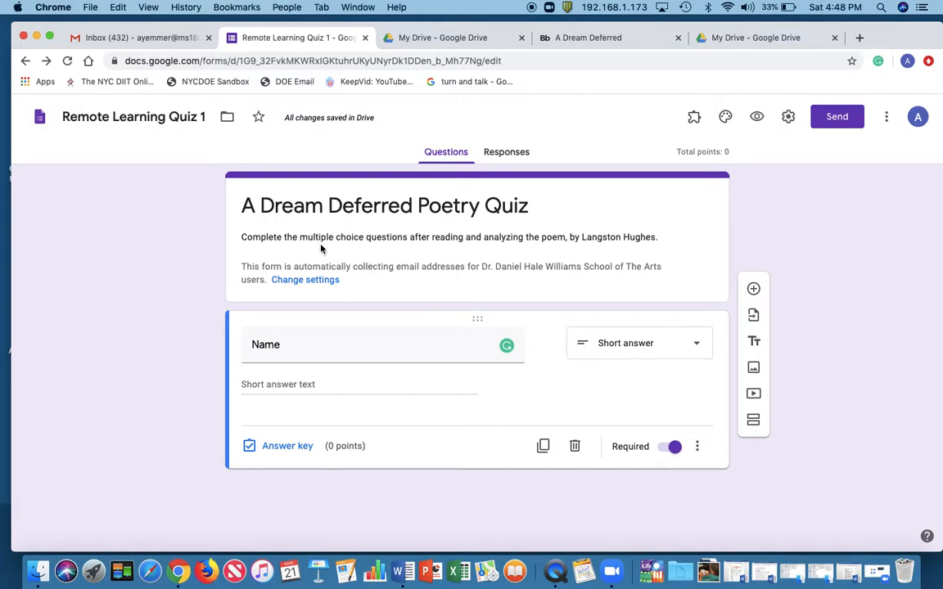
Insert "and the short response using the RADD acronym," after "multiple choice questions" in the form description
left_click(405, 237)
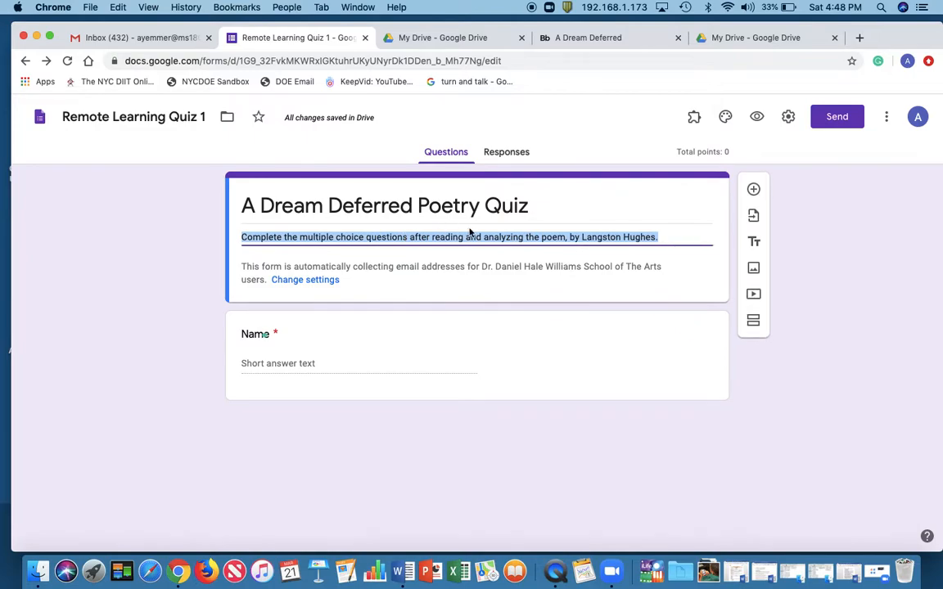
left_click(409, 238)
type("and the short")
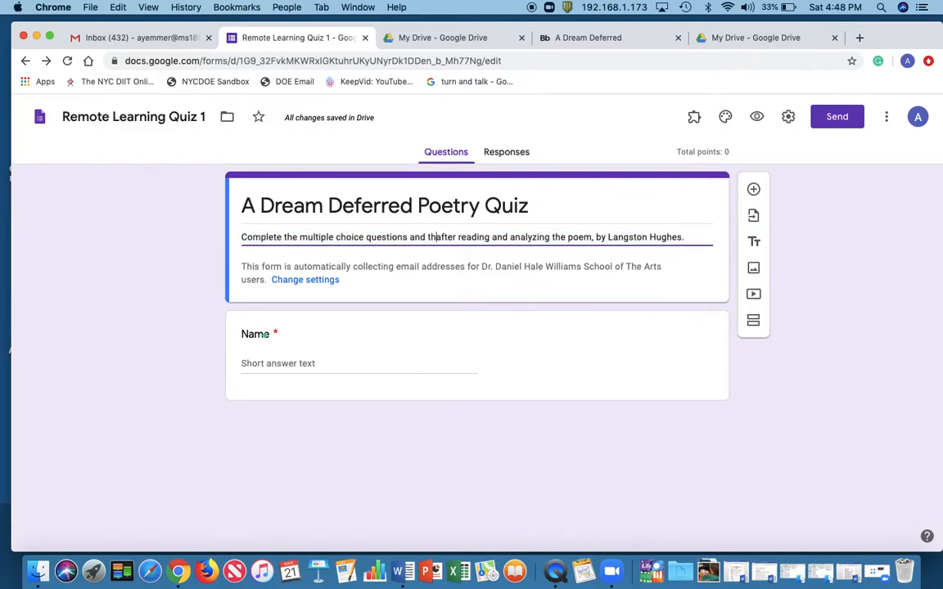
type(" respons")
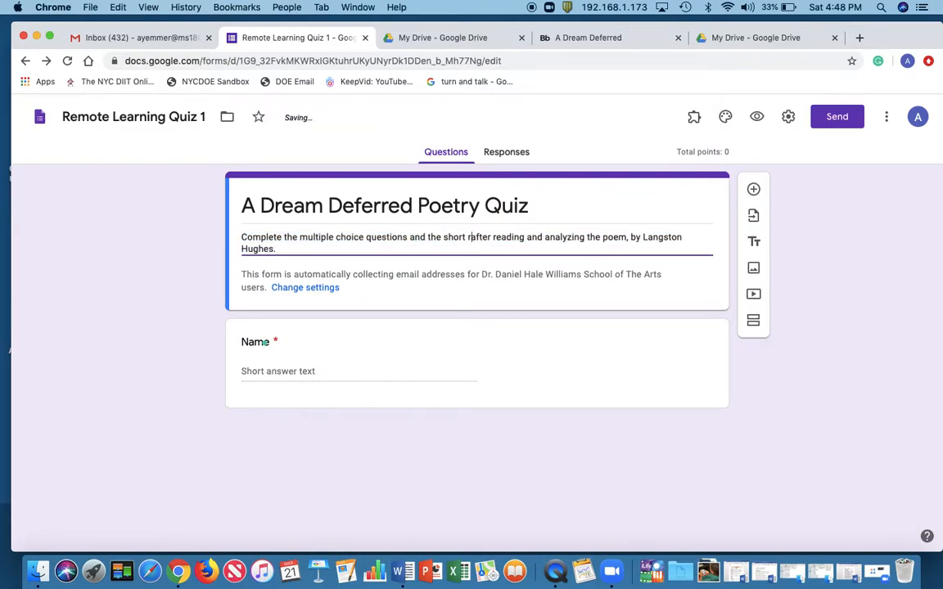
type("e using ")
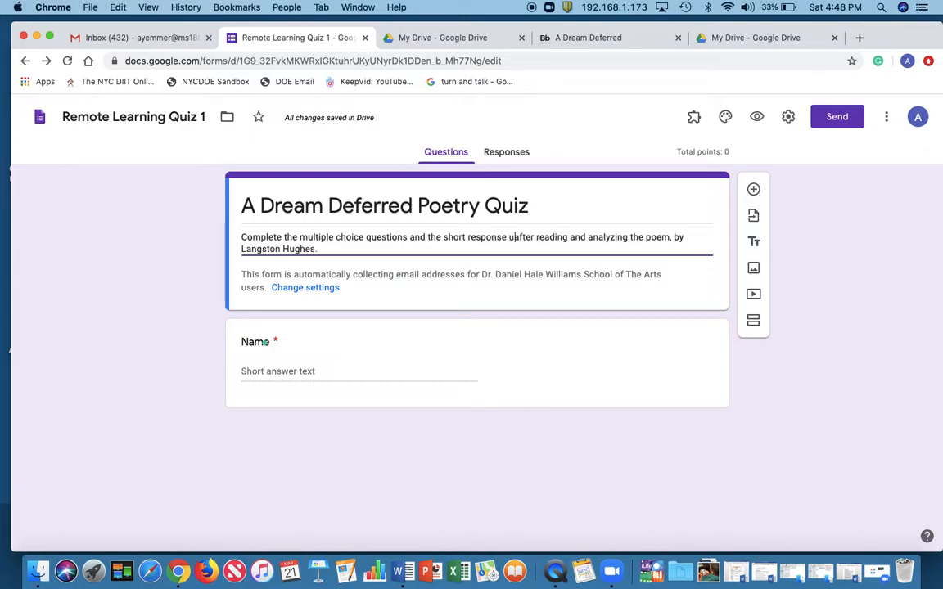
type("the RADD ")
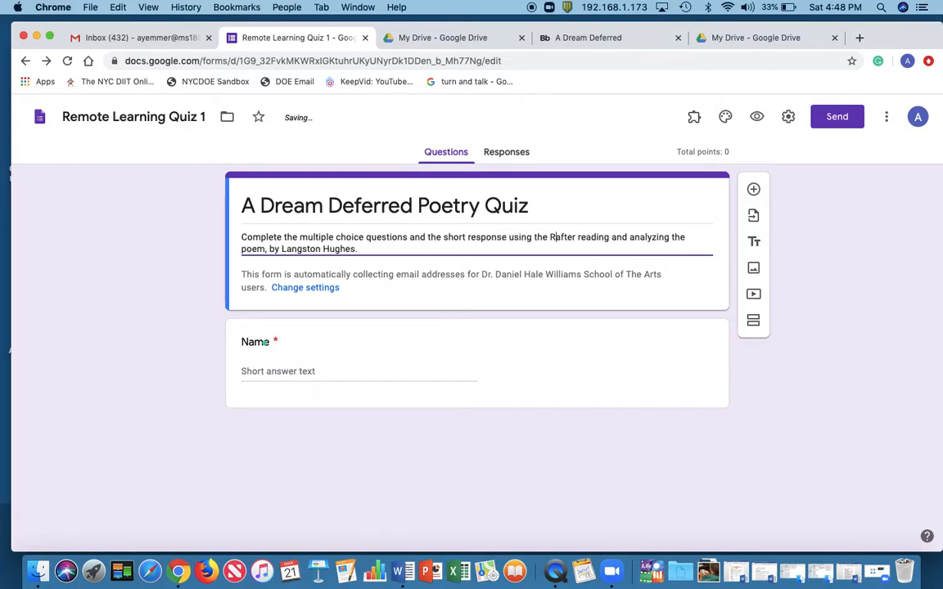
type("acron")
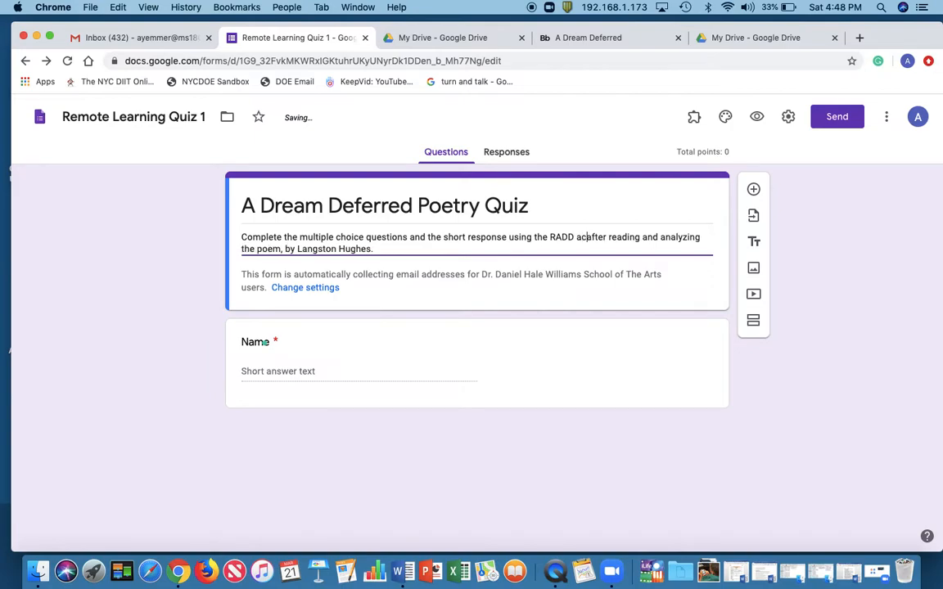
type("ym")
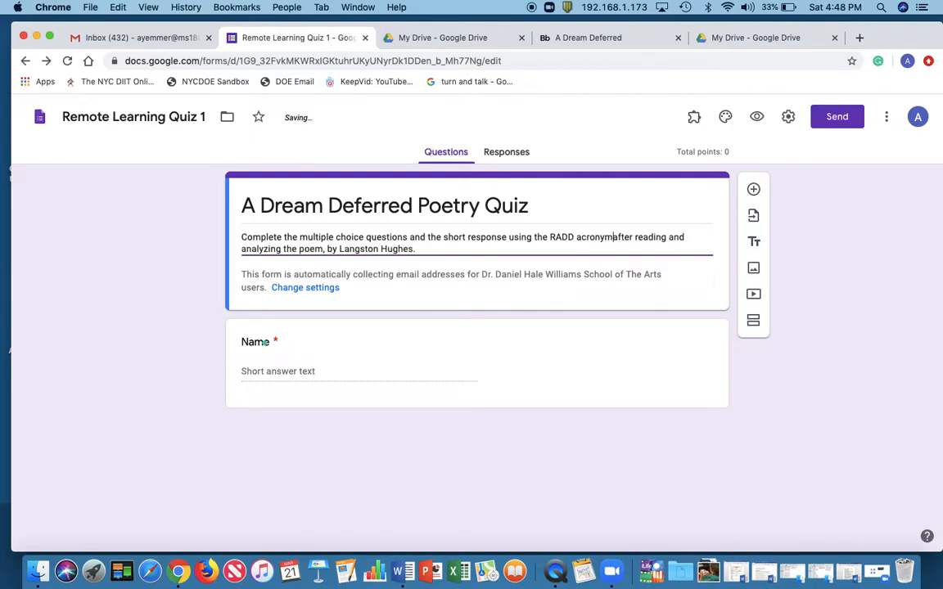
type(",")
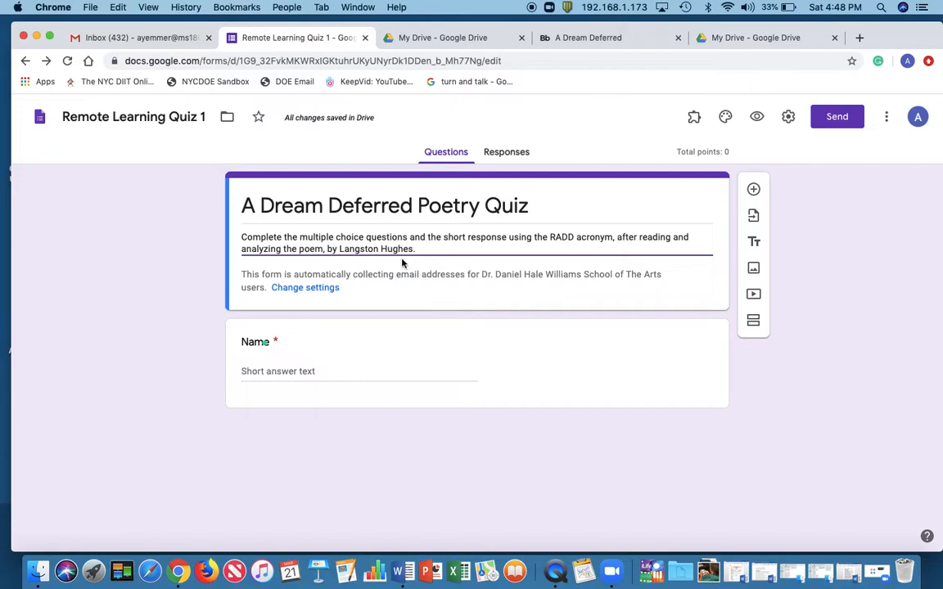
left_click(458, 340)
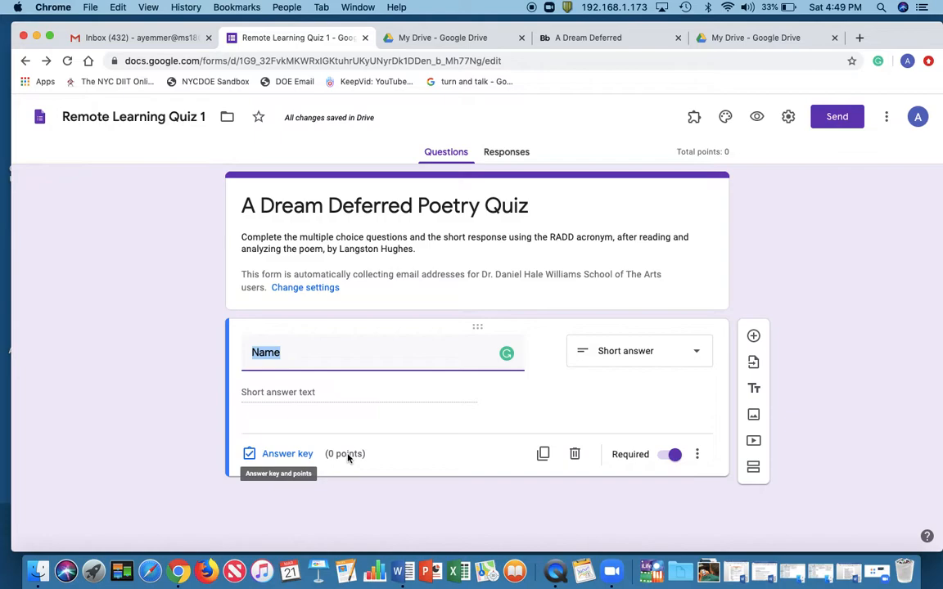
left_click(668, 454)
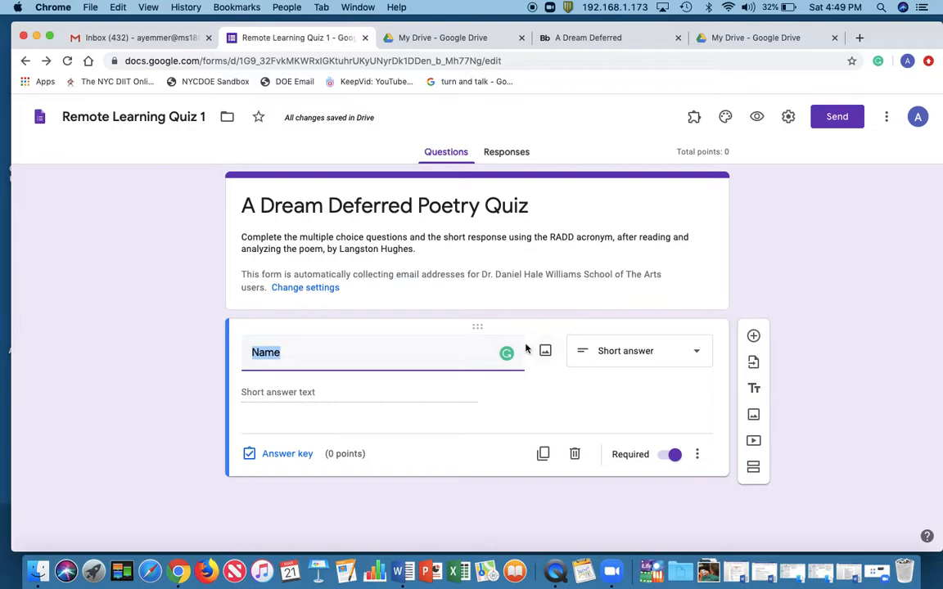
left_click(698, 354)
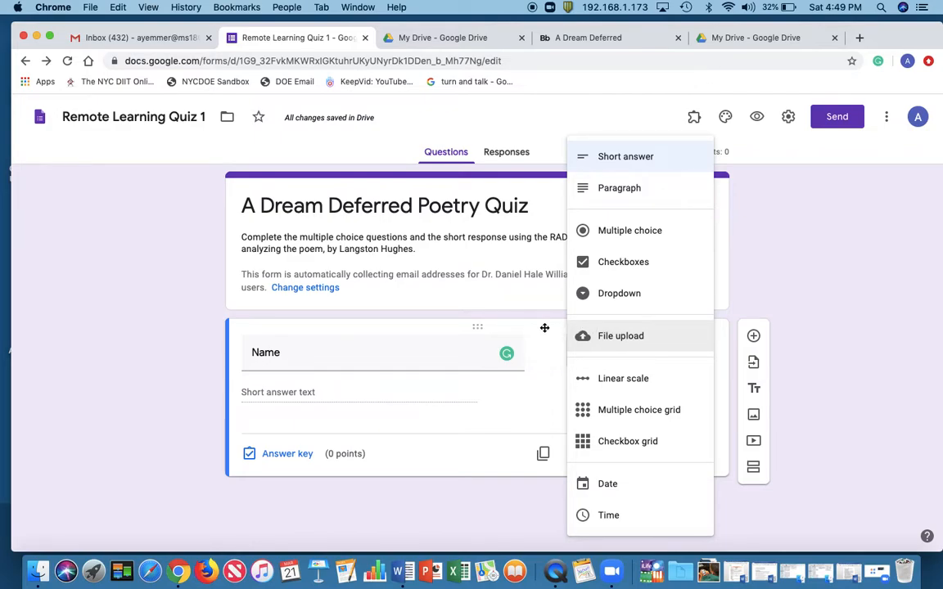
left_click(548, 400)
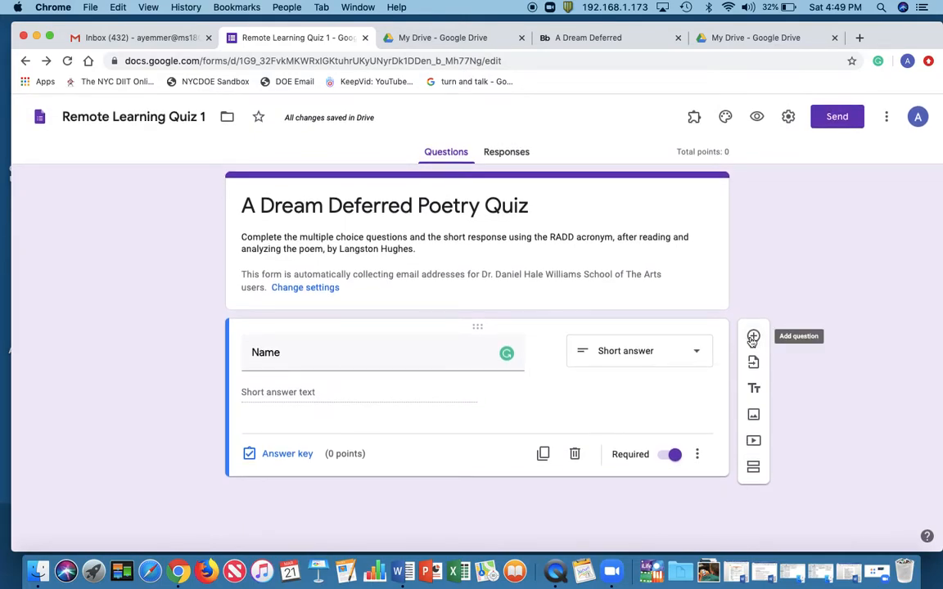
Add a new question below Name, make it a File upload question and accept file uploads to Drive
left_click(753, 337)
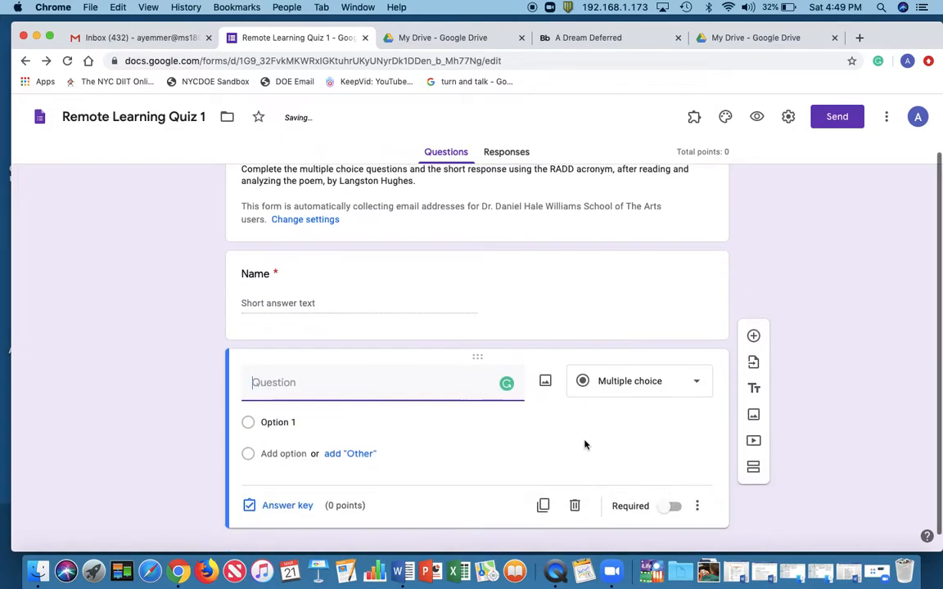
left_click(691, 366)
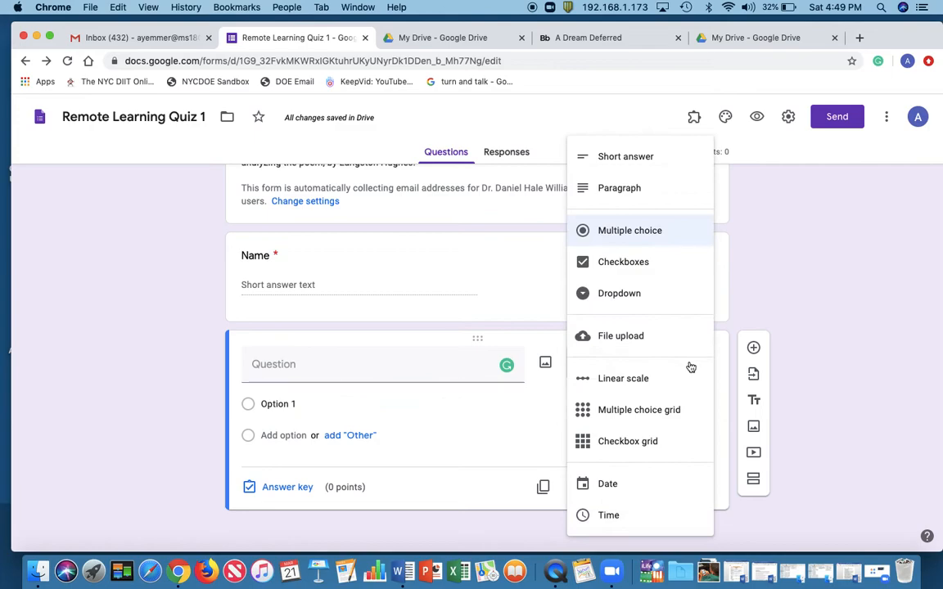
left_click(631, 336)
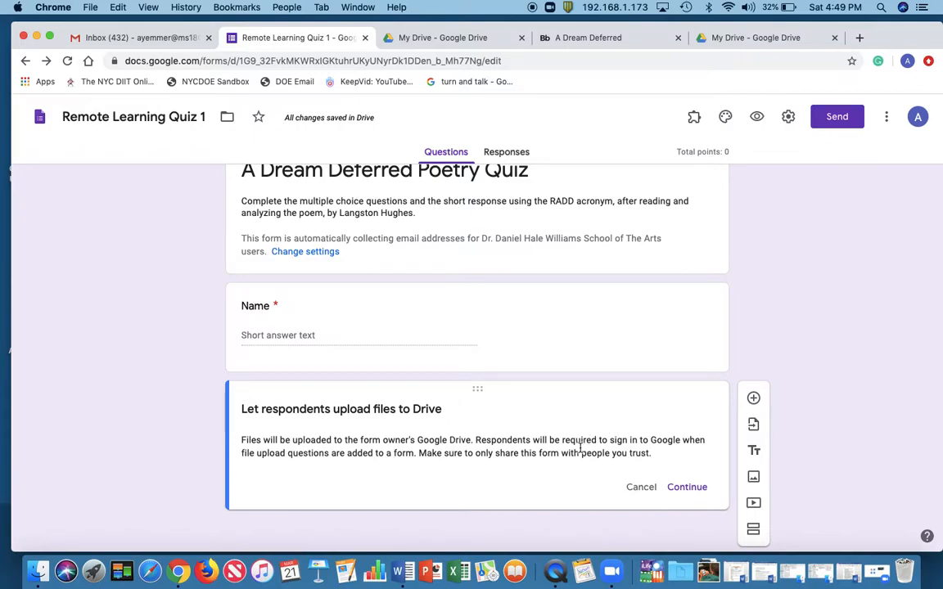
left_click(693, 488)
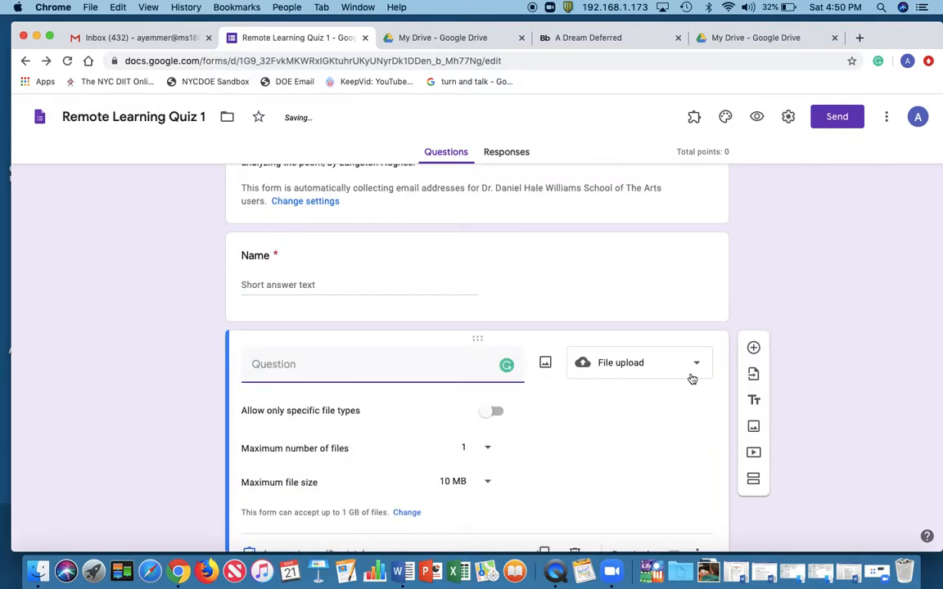
Insert the 790×636 screenshot of the poem from the Desktop as the image of the file upload question
left_click(546, 362)
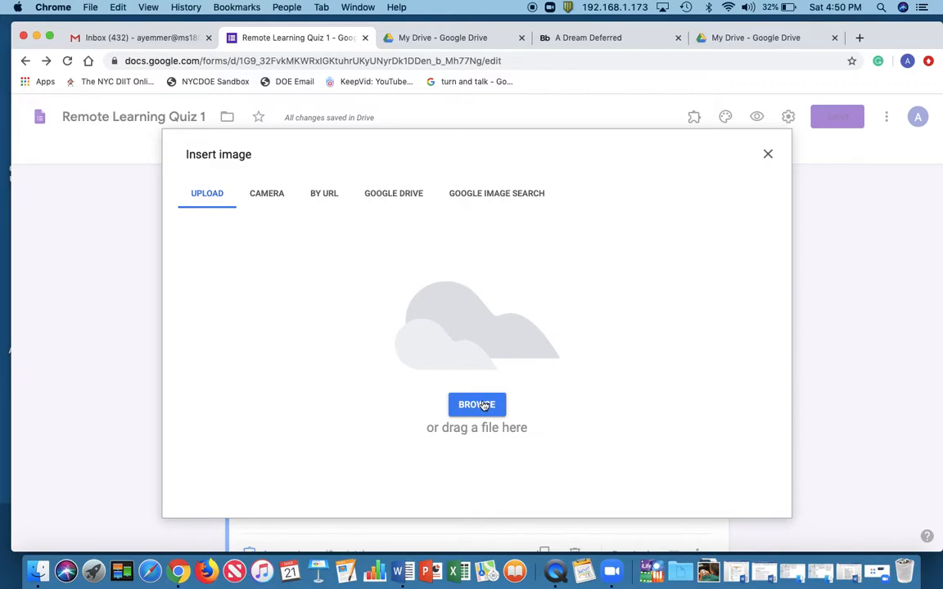
left_click(484, 406)
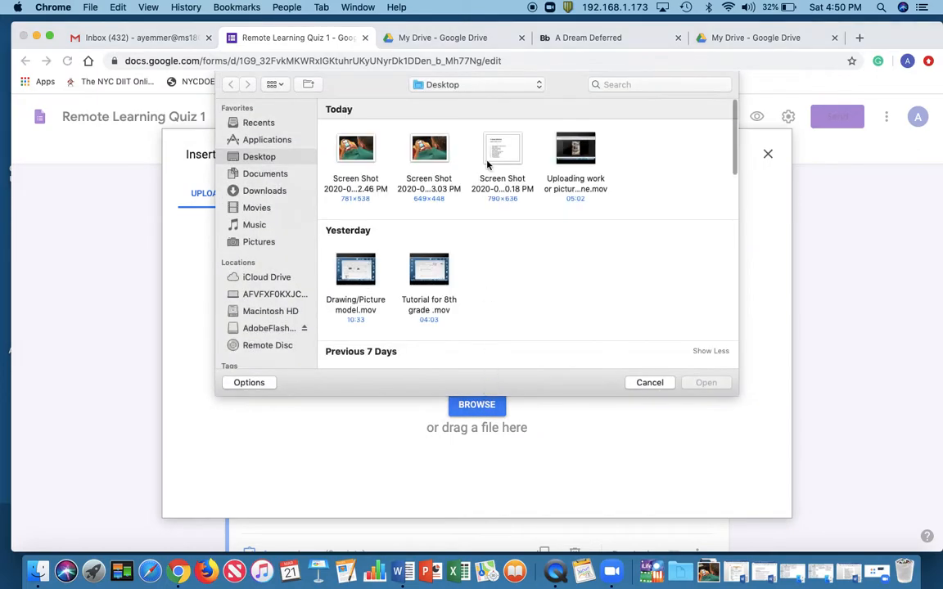
scroll(499, 192, "down", 5)
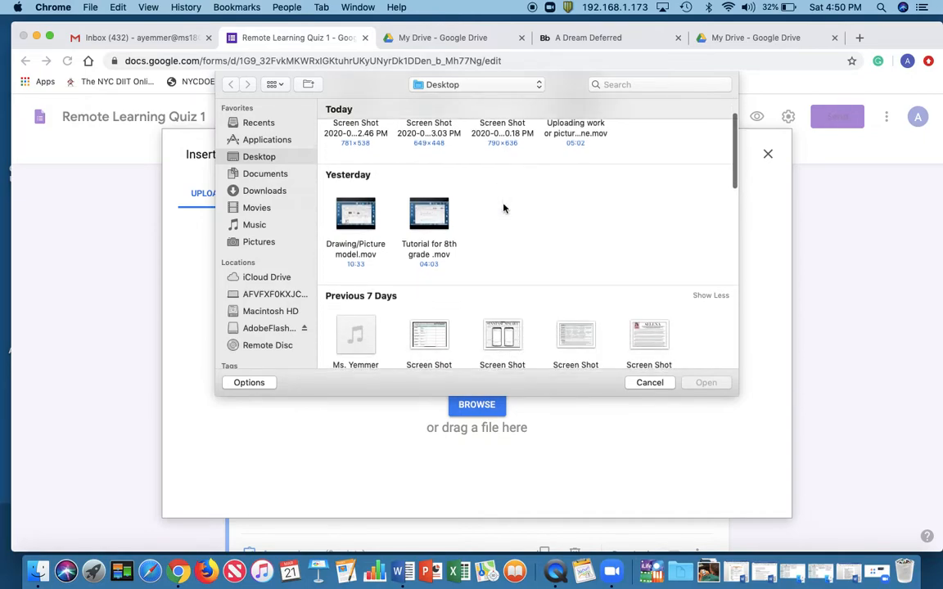
scroll(504, 208, "up", 4)
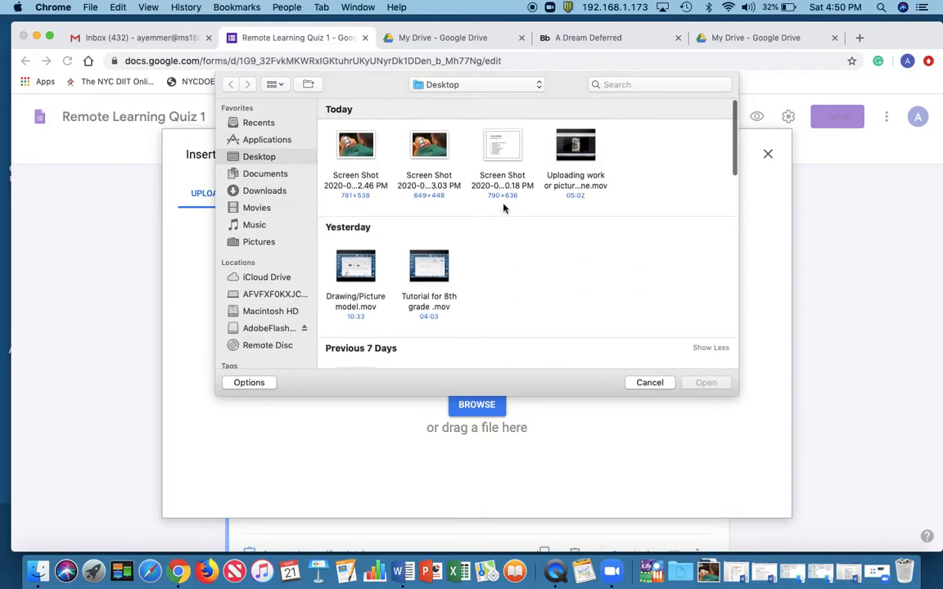
left_click(502, 196)
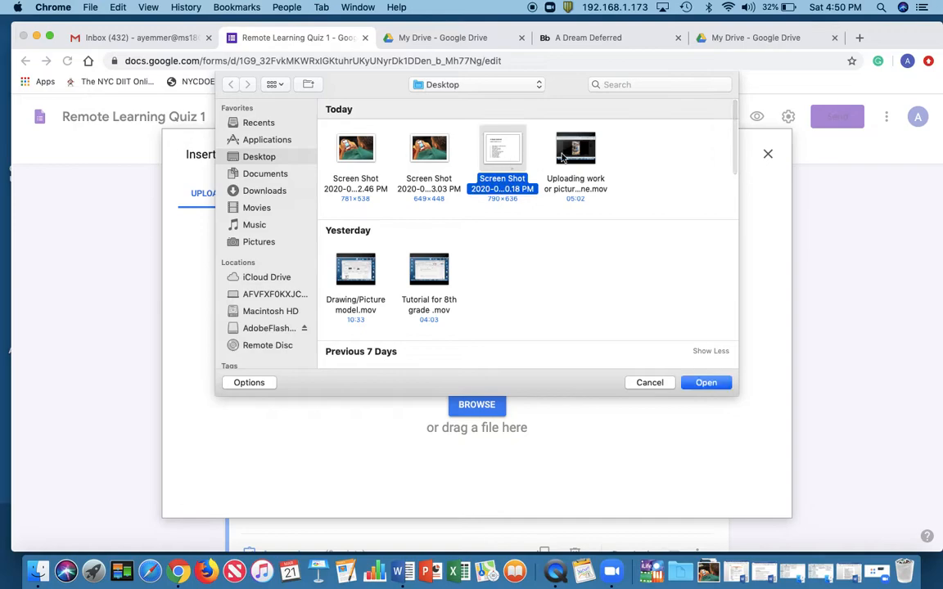
left_click(708, 383)
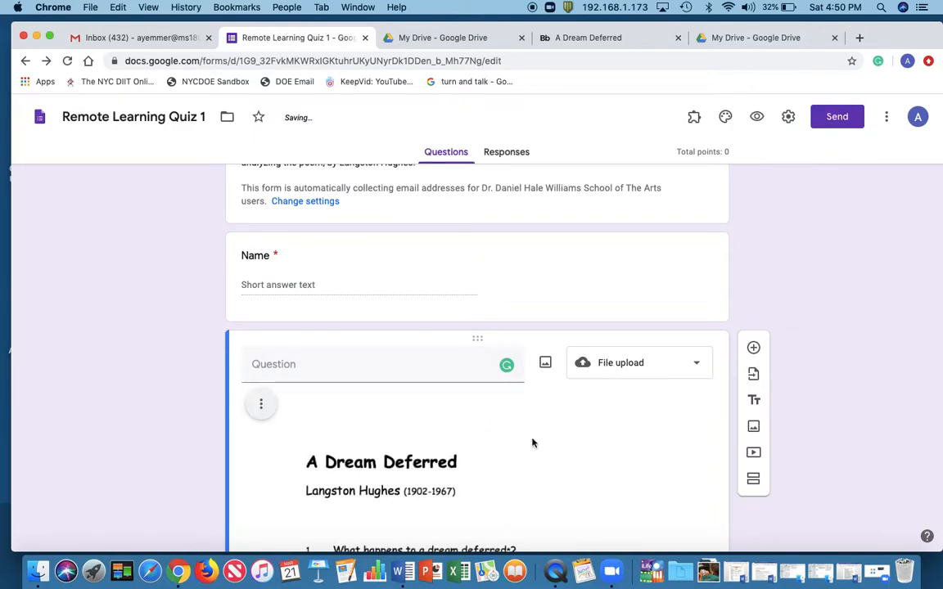
Examine the inserted poem image and the file upload options of the new question
scroll(646, 466, "down", 5)
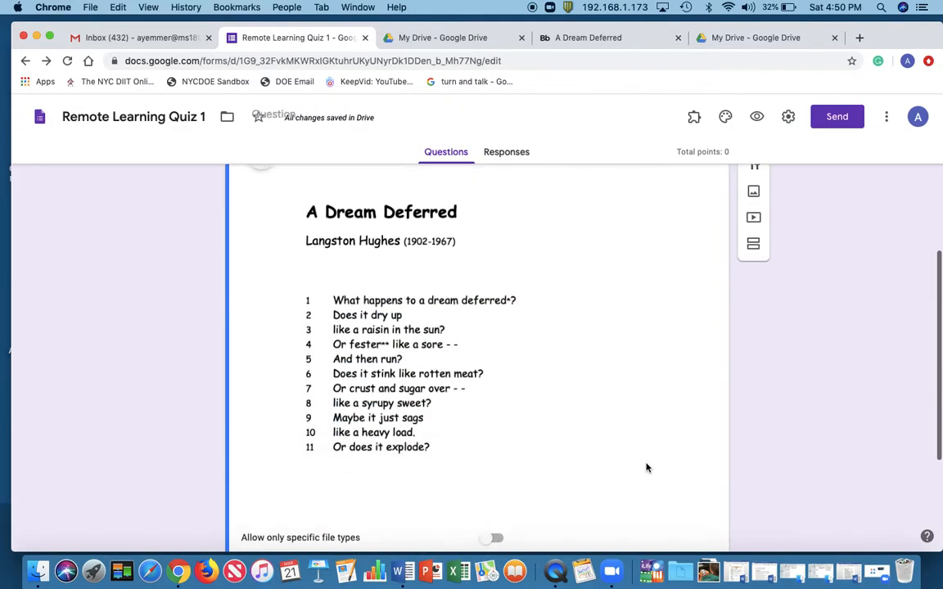
scroll(646, 467, "up", 5)
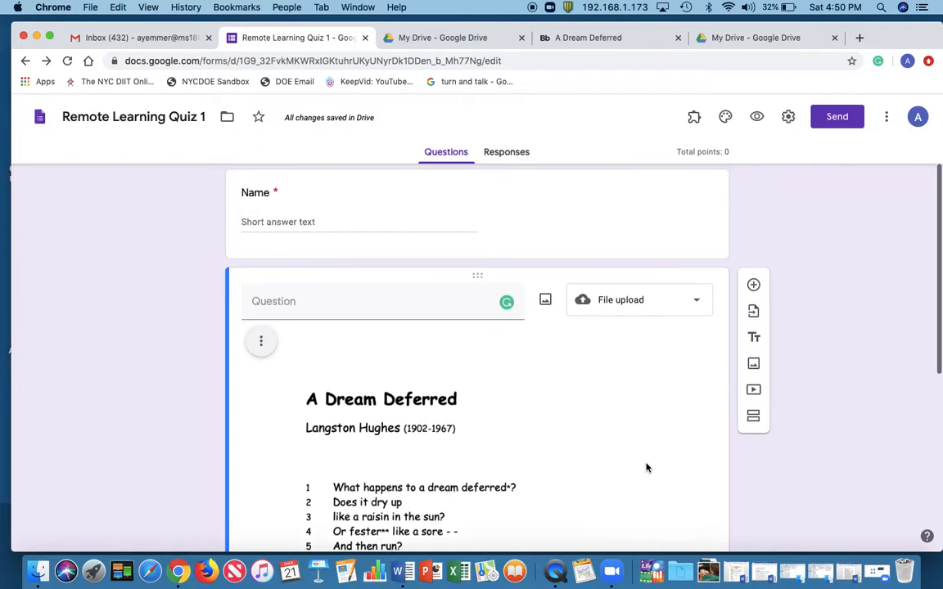
scroll(646, 468, "down", 4)
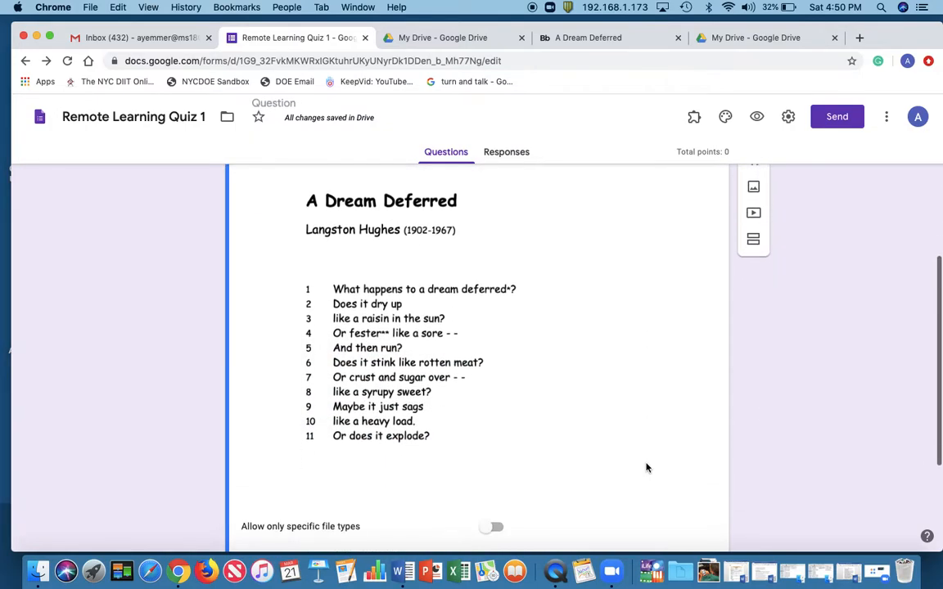
scroll(646, 467, "down", 2)
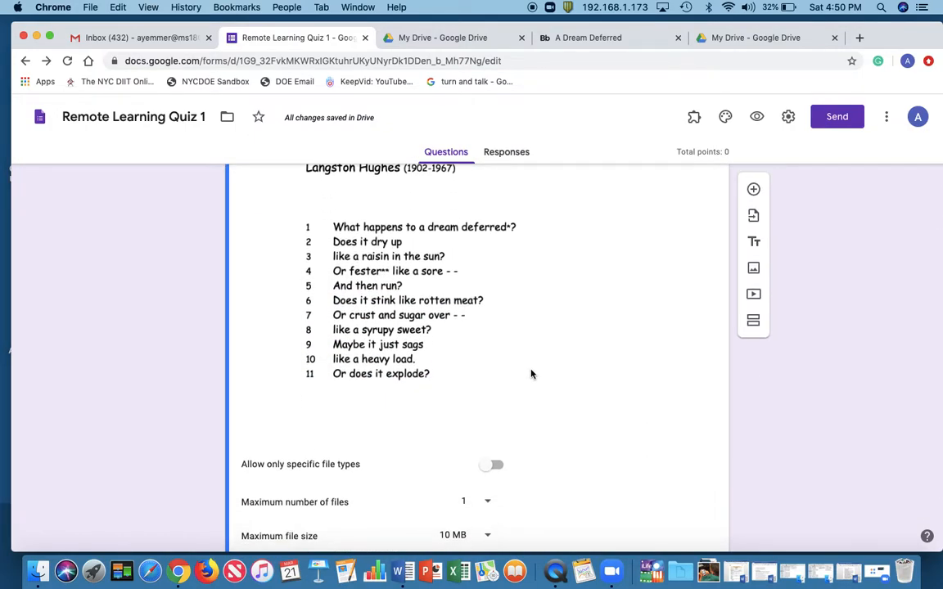
scroll(531, 375, "up", 1)
scroll(530, 375, "up", 4)
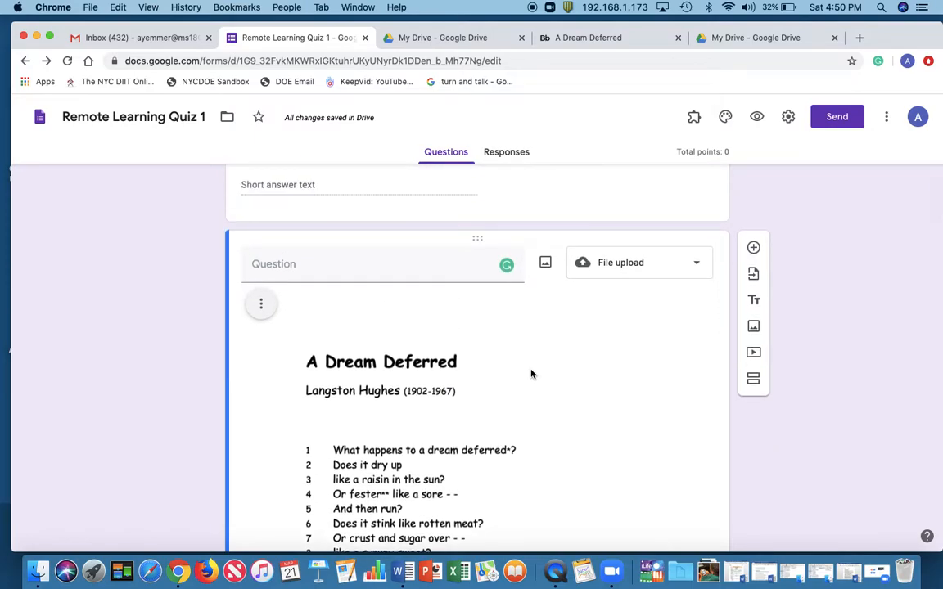
scroll(531, 375, "up", 1)
left_click(391, 400)
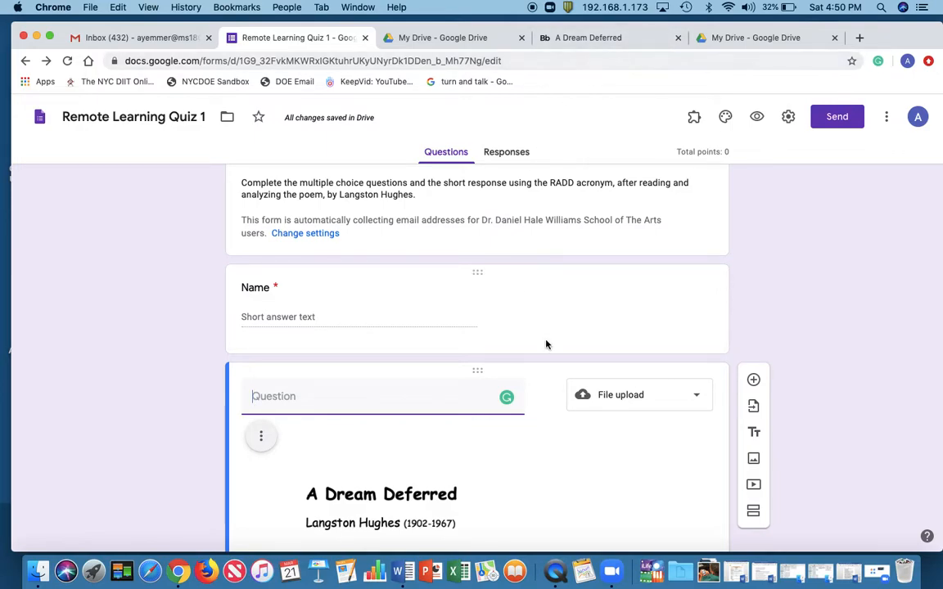
left_click(459, 39)
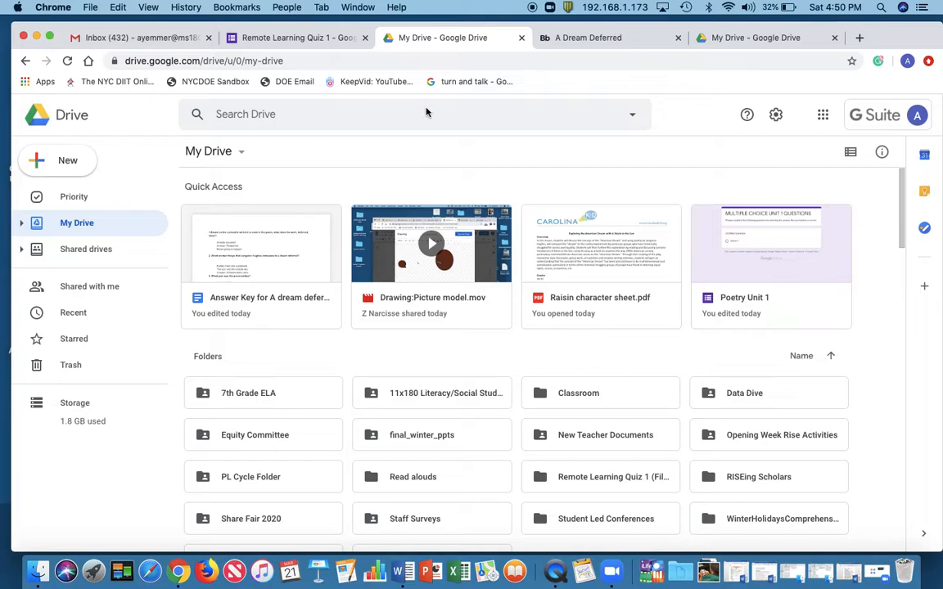
left_click(298, 35)
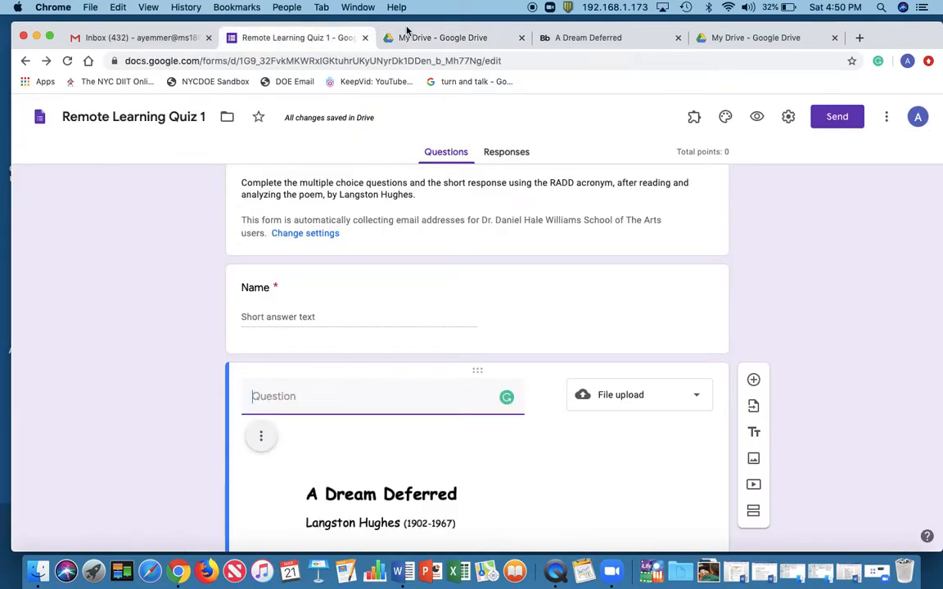
Close the two My Drive tabs and the A Dream Deferred poem tab
left_click(521, 39)
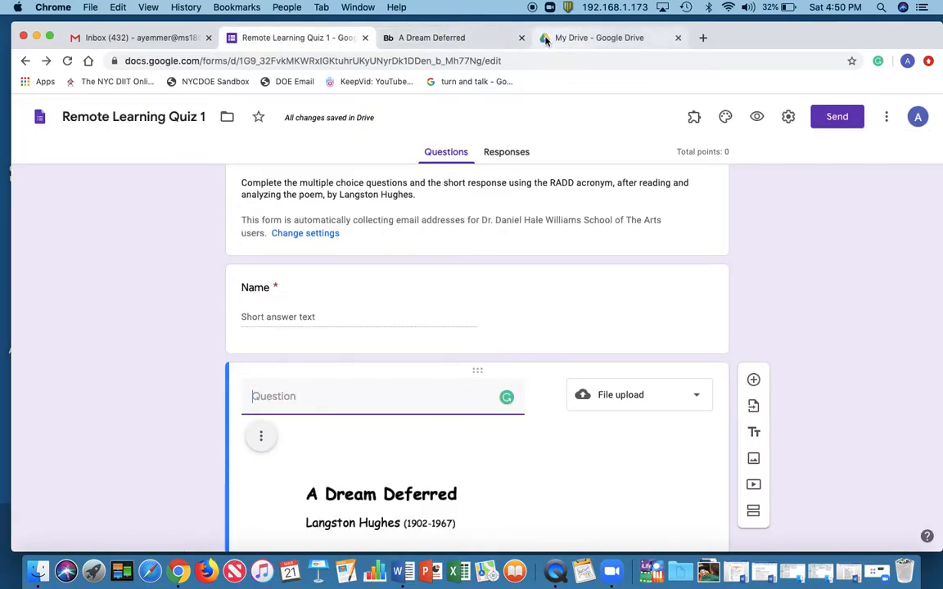
left_click(522, 38)
left_click(524, 38)
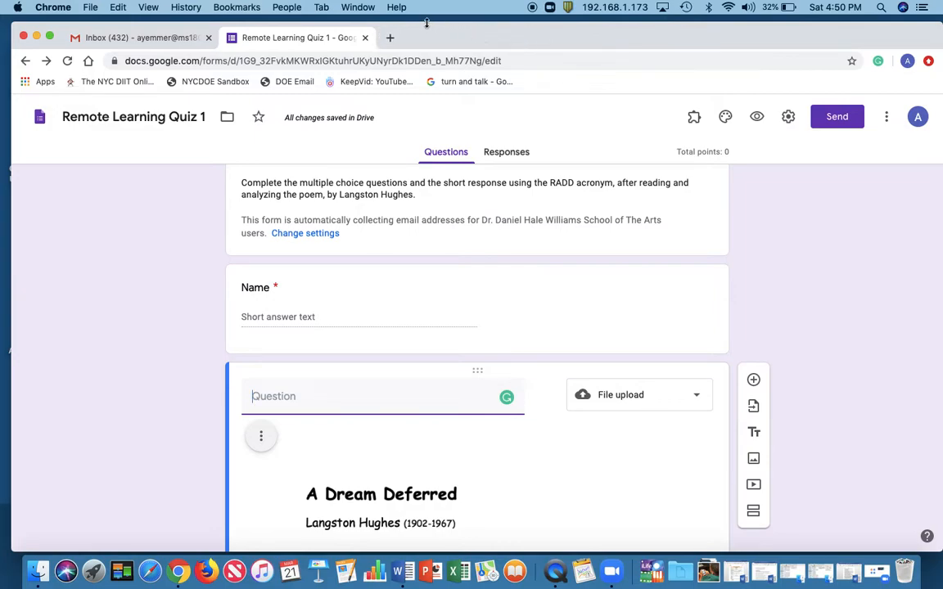
Open the document "Answer Key for A dream deferred" from Google Drive in a new tab
left_click(390, 37)
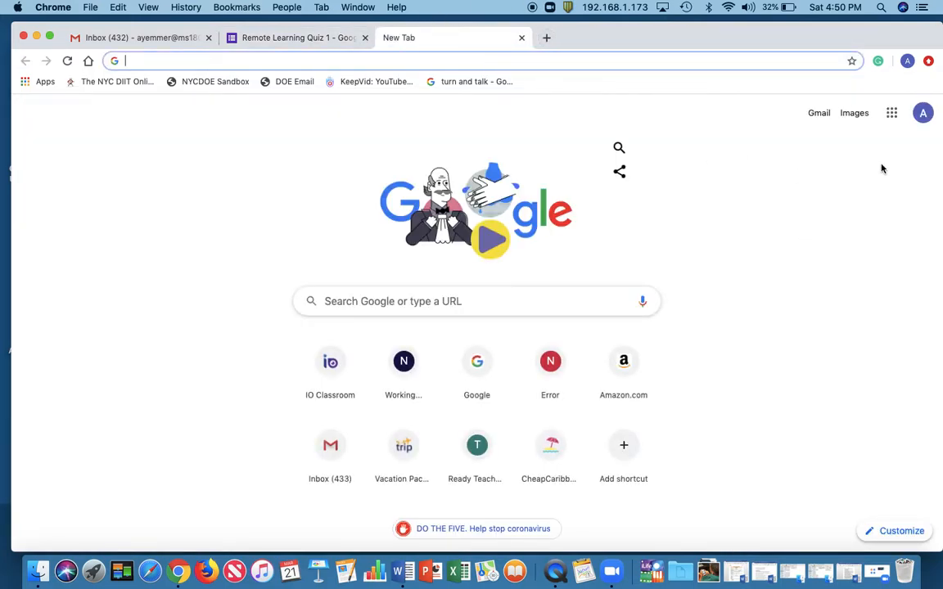
left_click(892, 115)
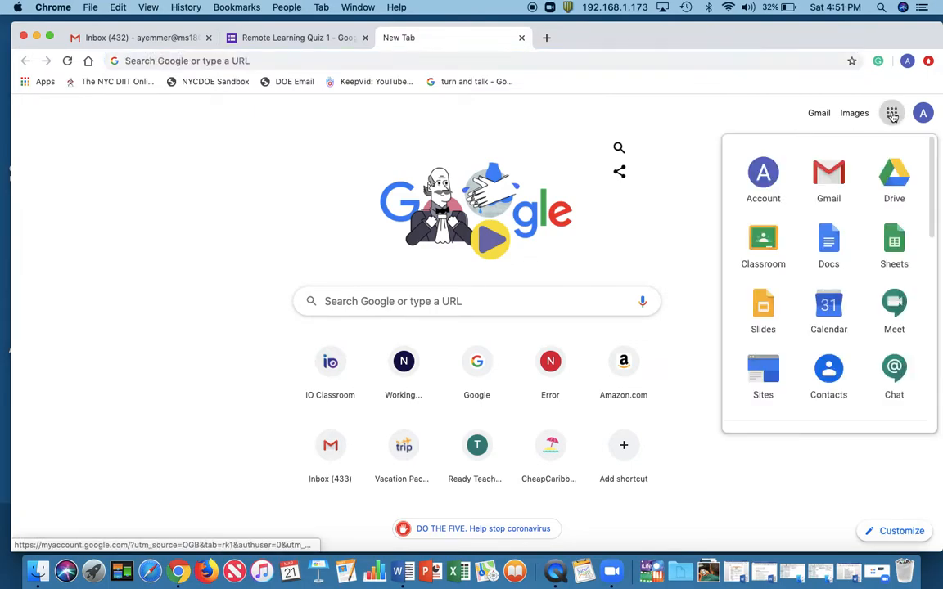
left_click(895, 173)
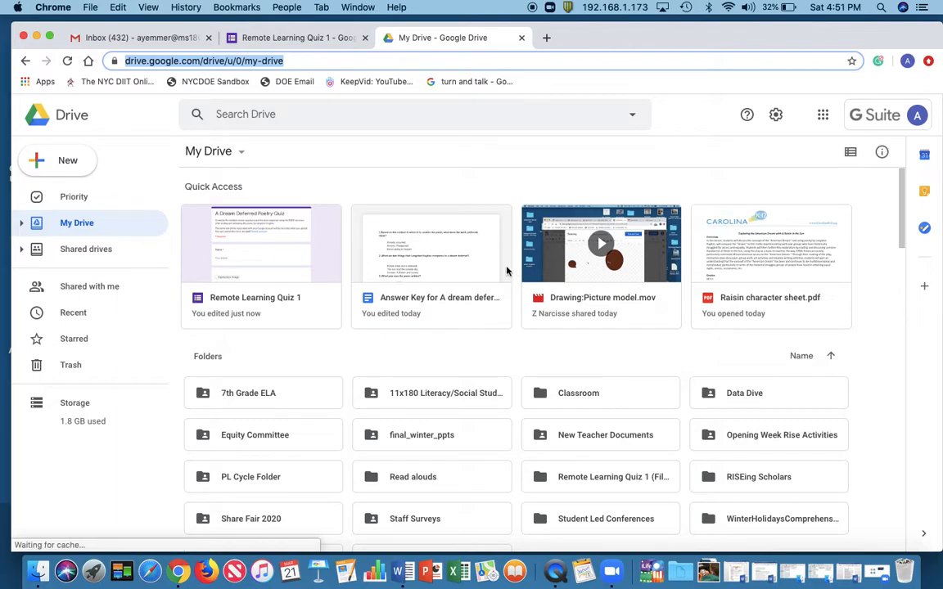
left_click(450, 269)
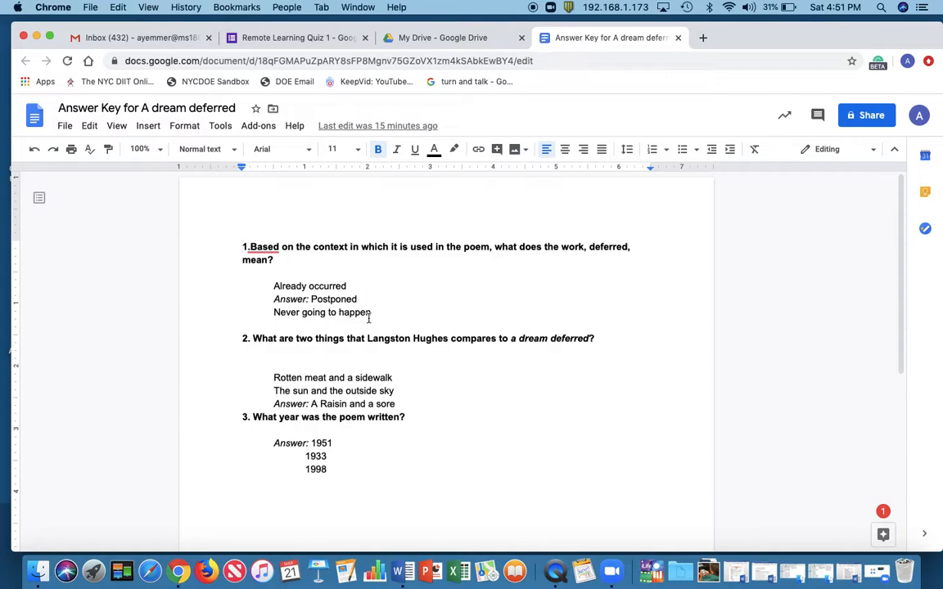
Check the marked answers of the three questions in the answer key and close the Drive tab
double_click(301, 302)
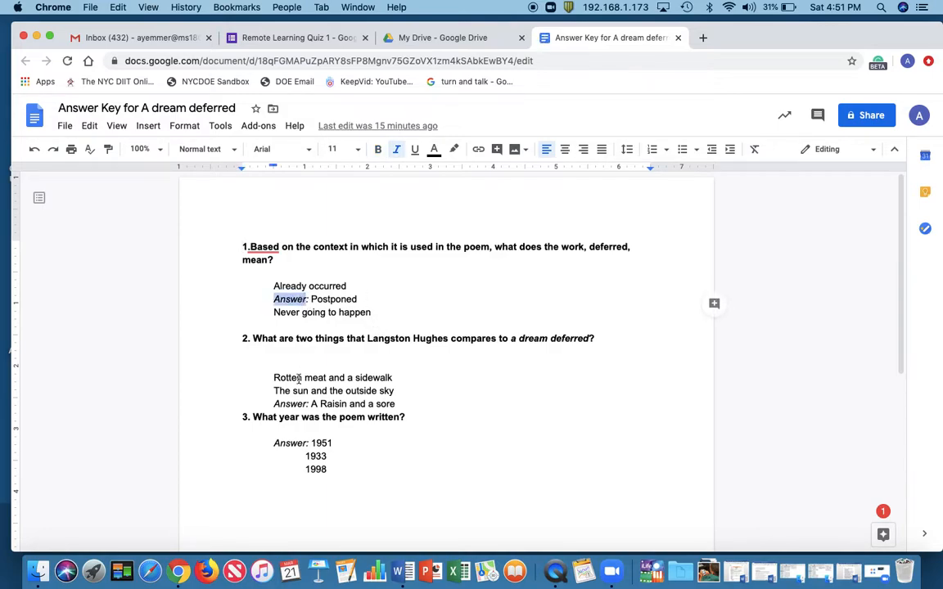
double_click(292, 405)
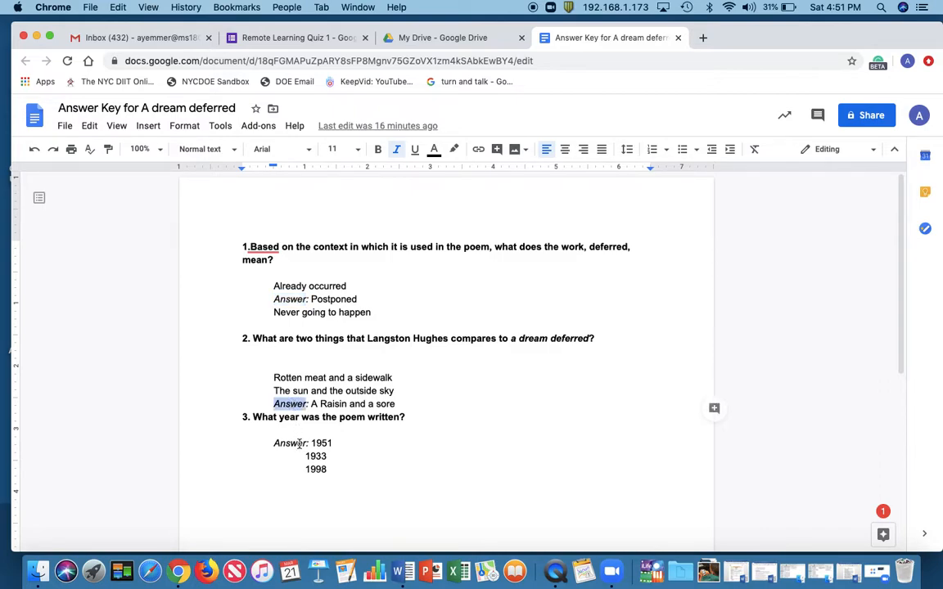
double_click(294, 443)
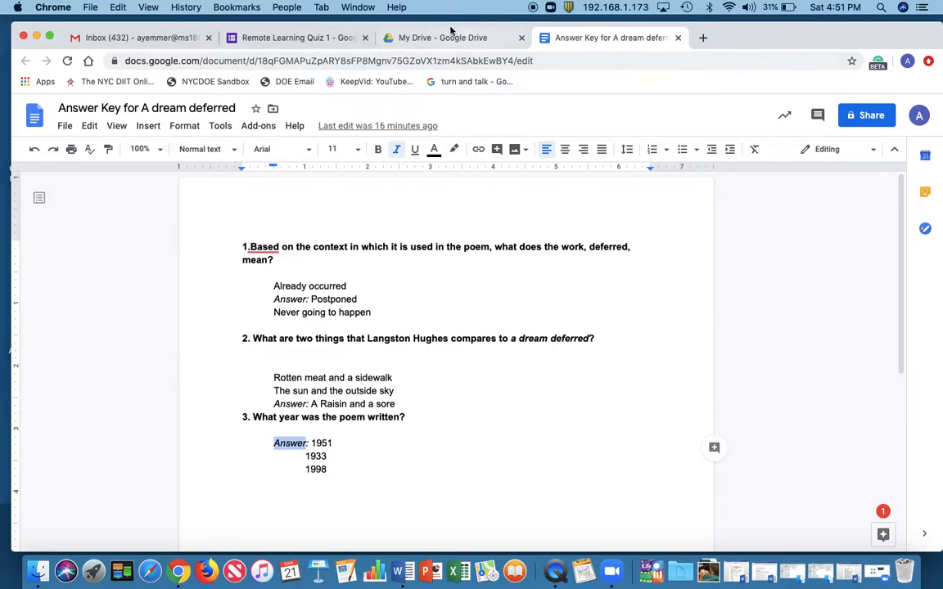
left_click(521, 39)
Return to the quiz form, add a new question below Name and make it required
left_click(332, 45)
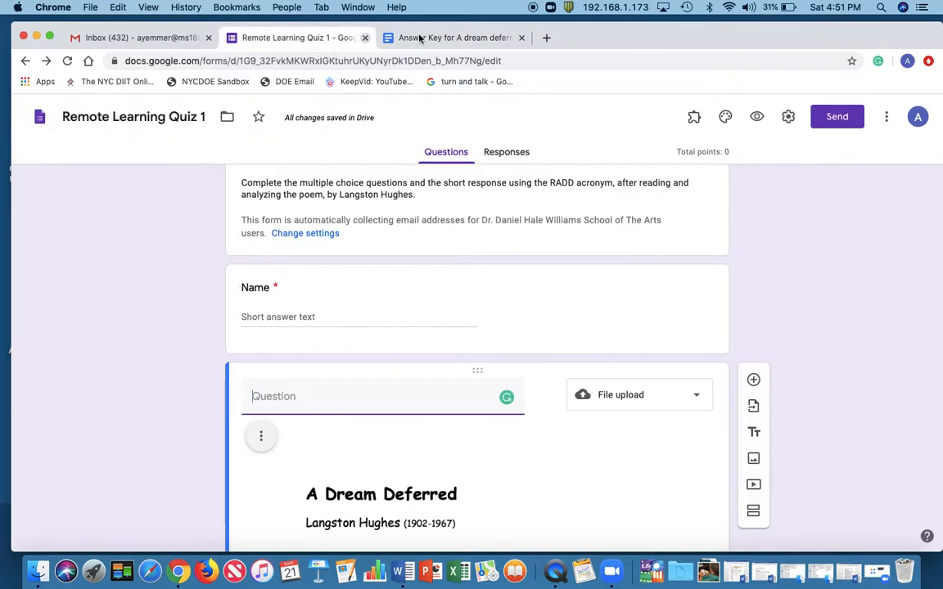
scroll(520, 330, "down", 1)
scroll(520, 328, "up", 3)
scroll(520, 327, "down", 2)
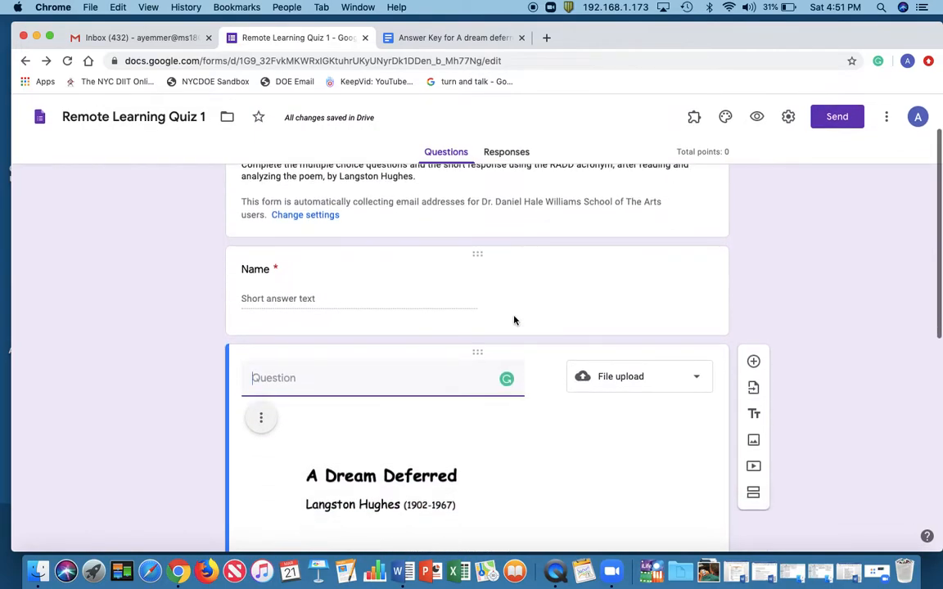
left_click(519, 309)
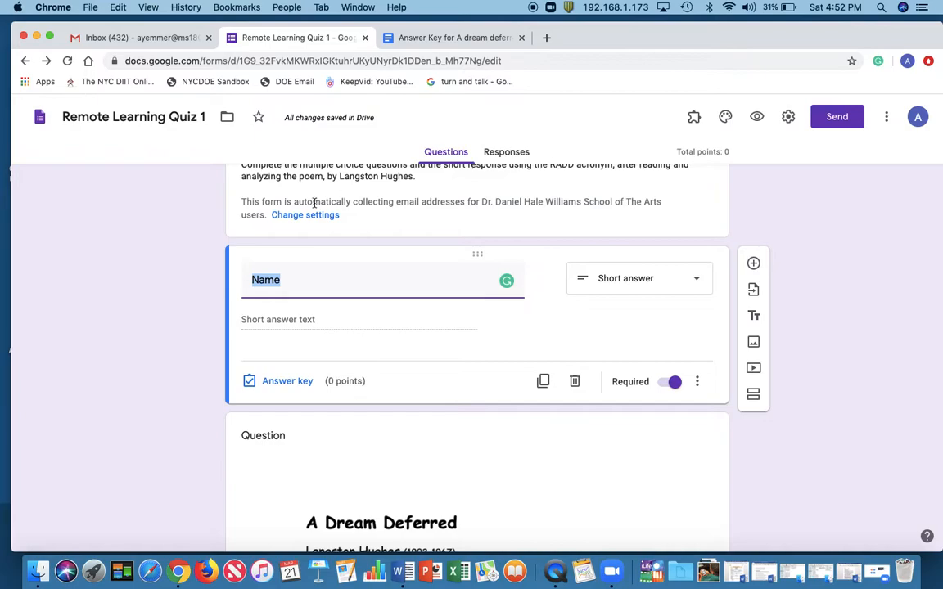
left_click(754, 266)
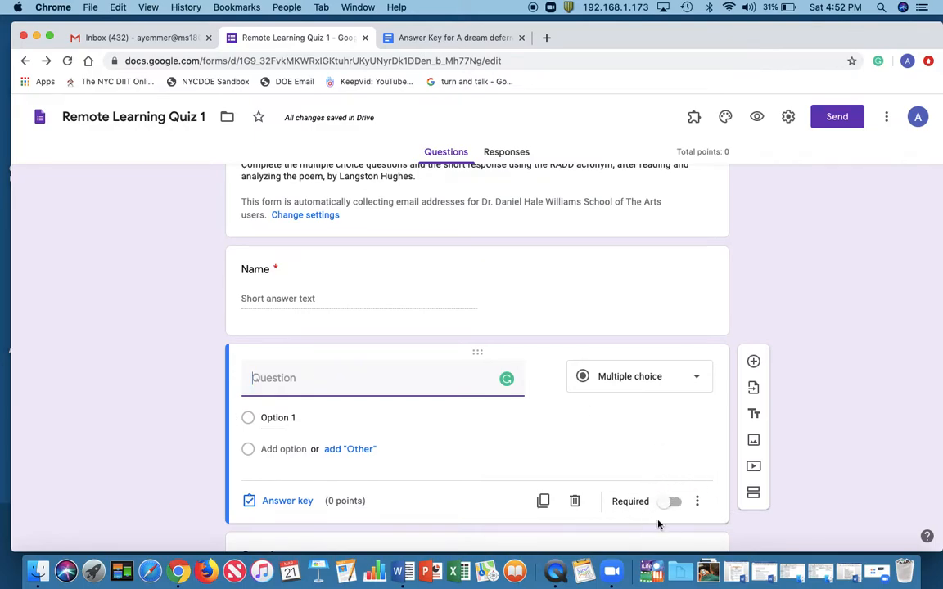
left_click(673, 503)
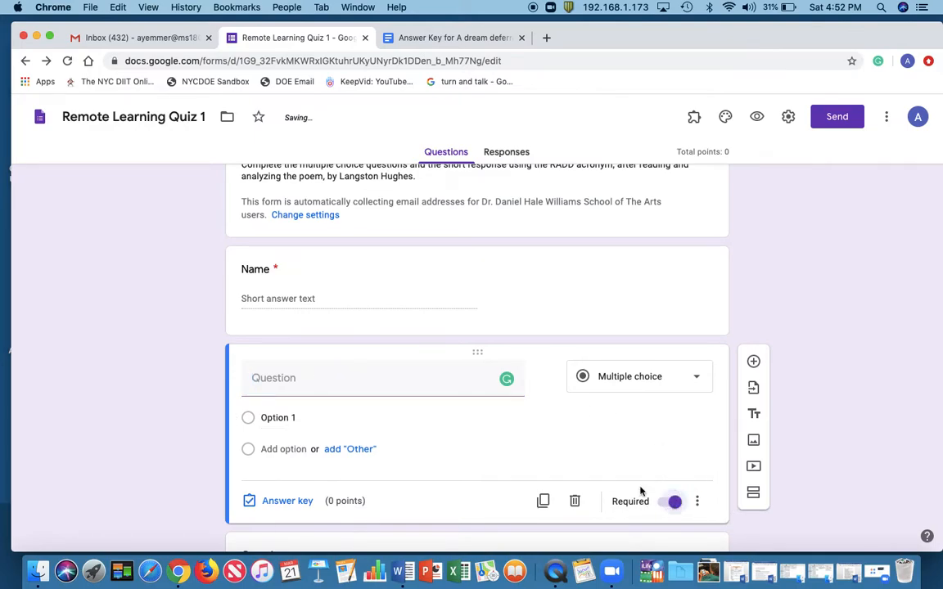
Title the new required question "Class" and change its type to Short answer
left_click(329, 373)
type("Class")
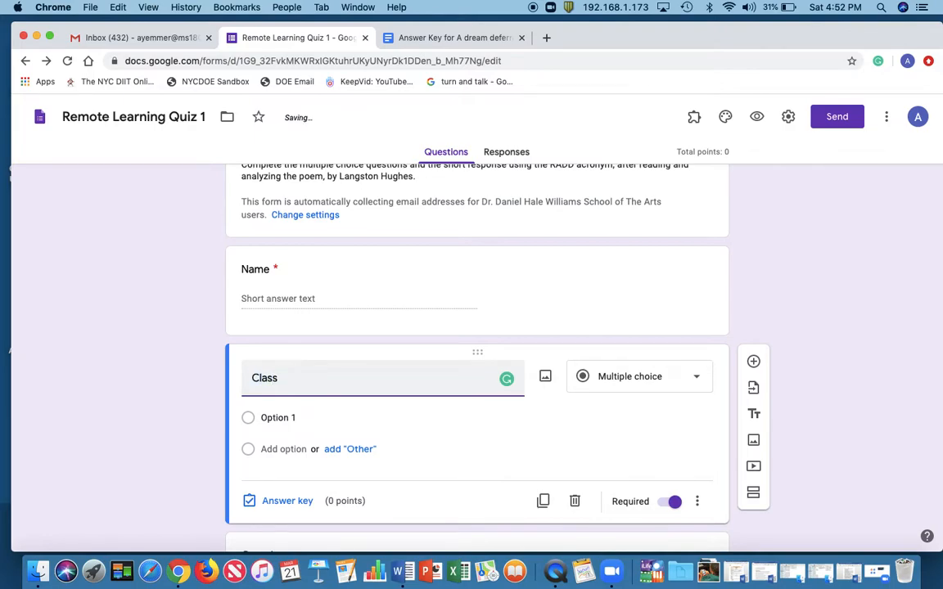
left_click(700, 385)
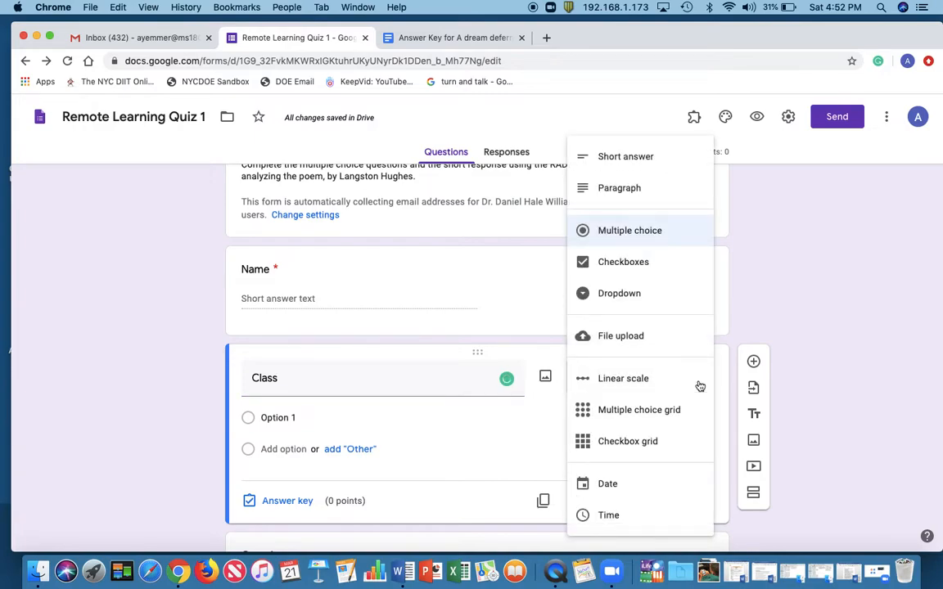
left_click(667, 158)
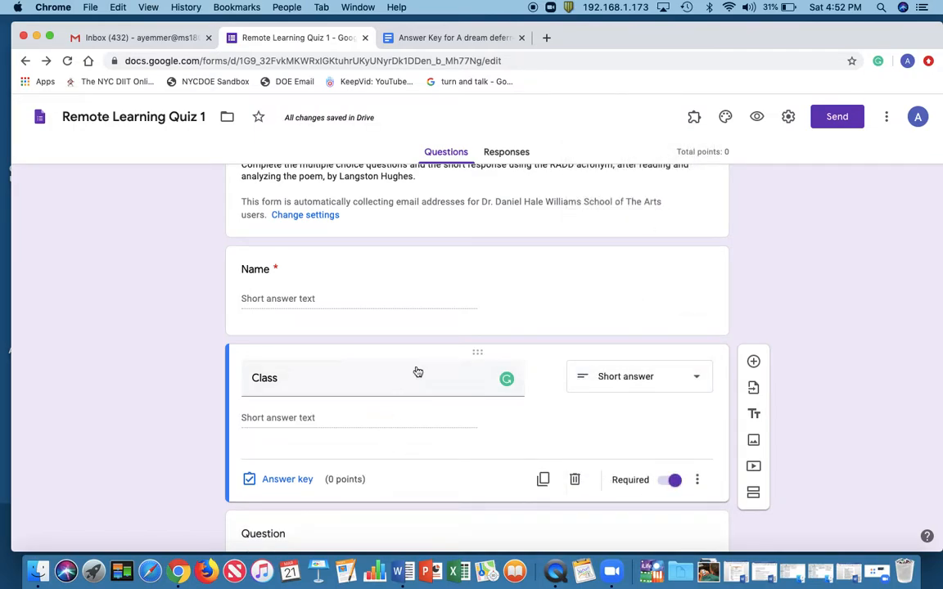
Select the untitled file upload question with the poem image below Class
scroll(450, 315, "down", 3)
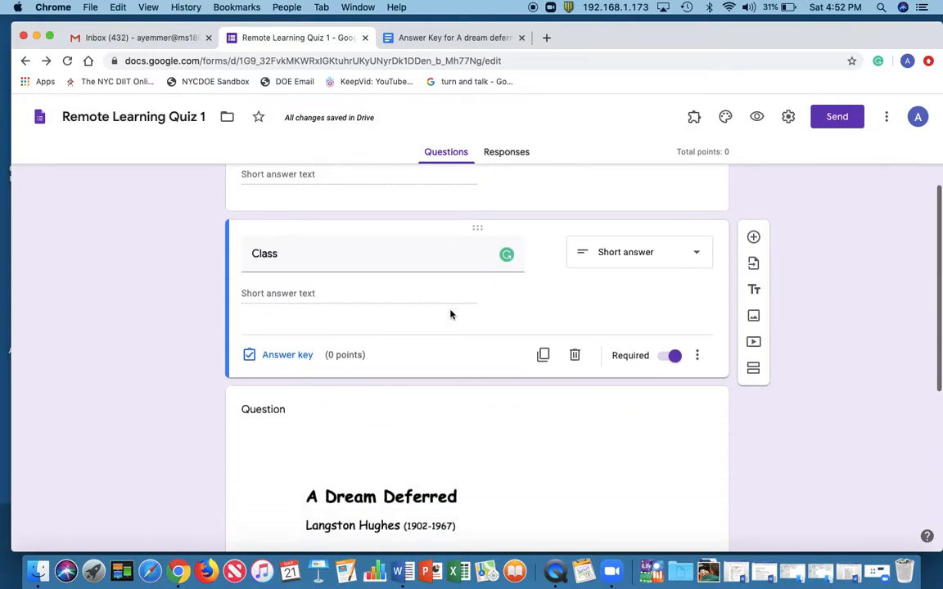
left_click(444, 433)
scroll(611, 438, "up", 5)
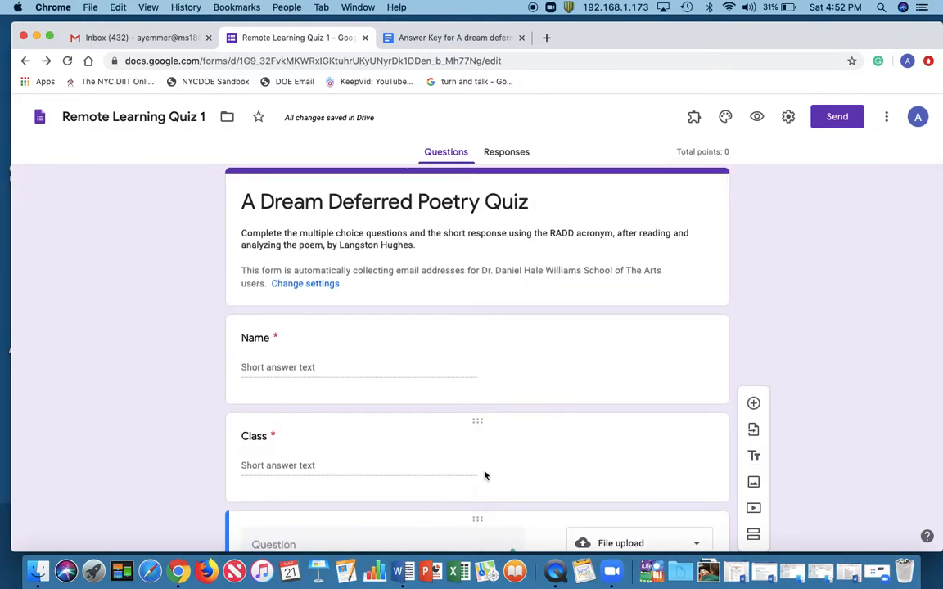
scroll(484, 468, "down", 5)
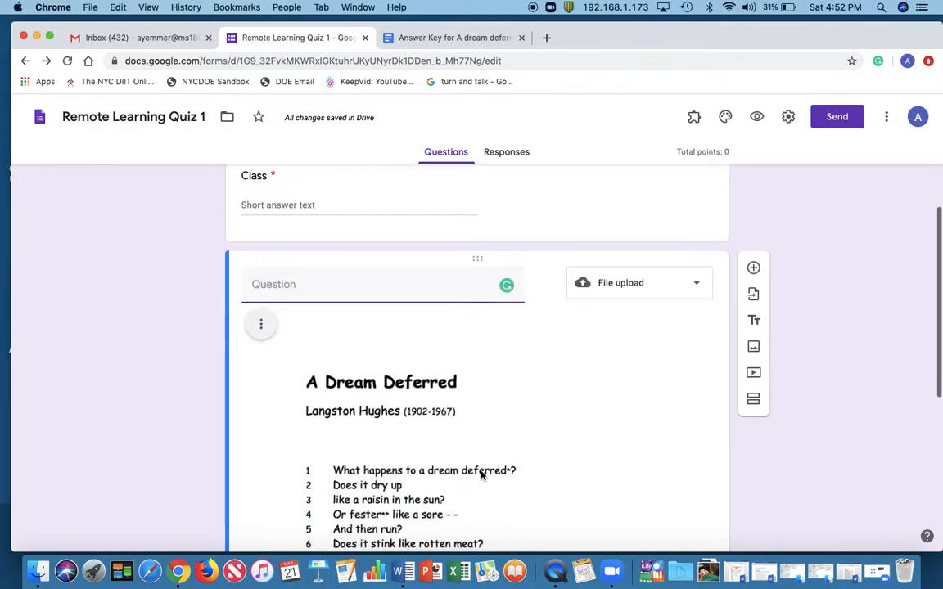
scroll(564, 358, "down", 2)
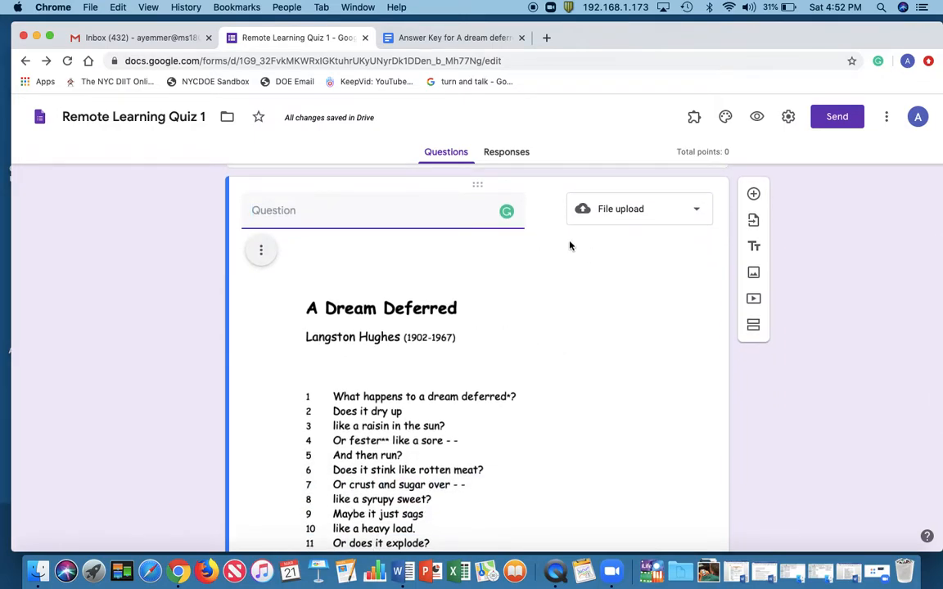
In question 1 of the answer key document, correct "work" to "word" before "deferred"
left_click(453, 38)
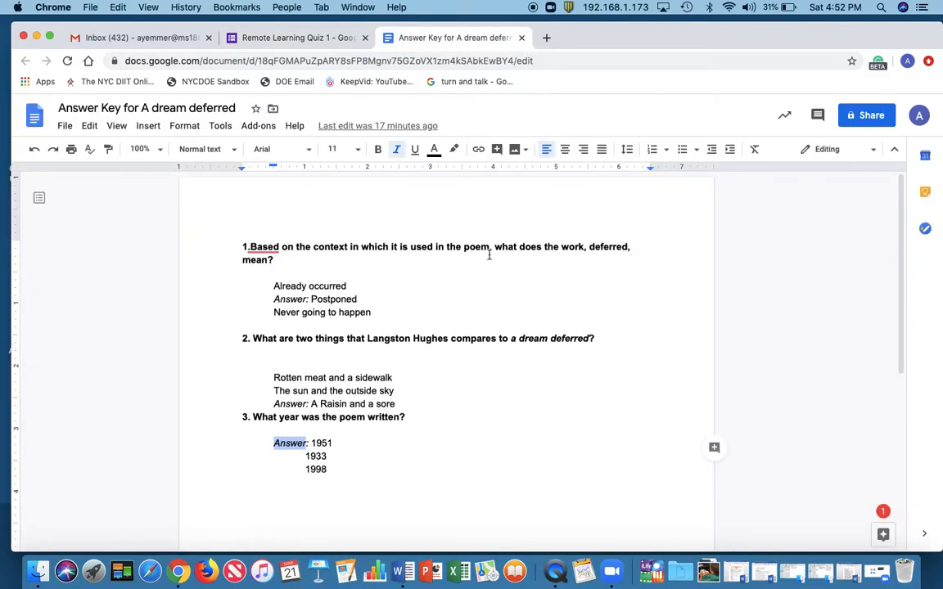
left_click(584, 246)
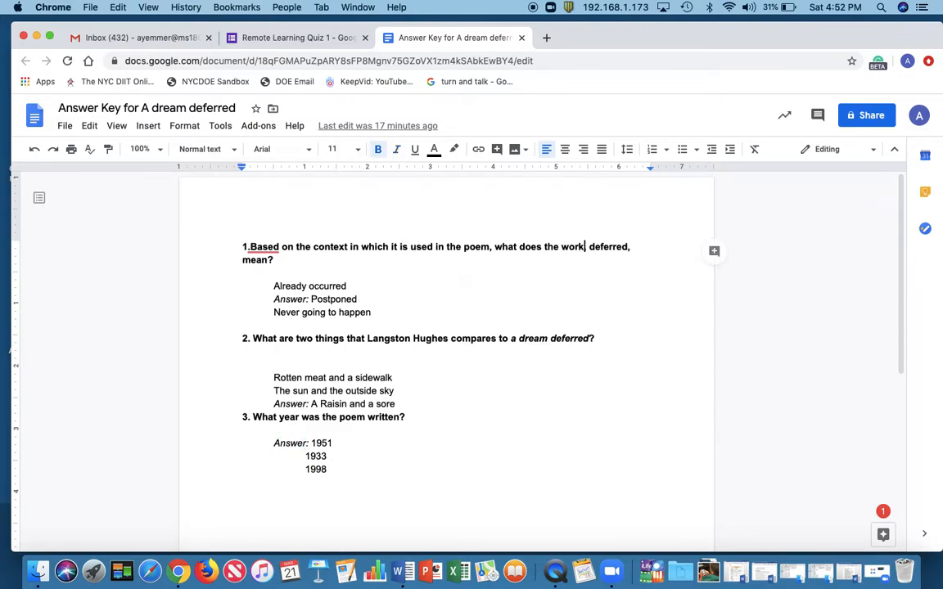
key("BackSpace")
type("d,")
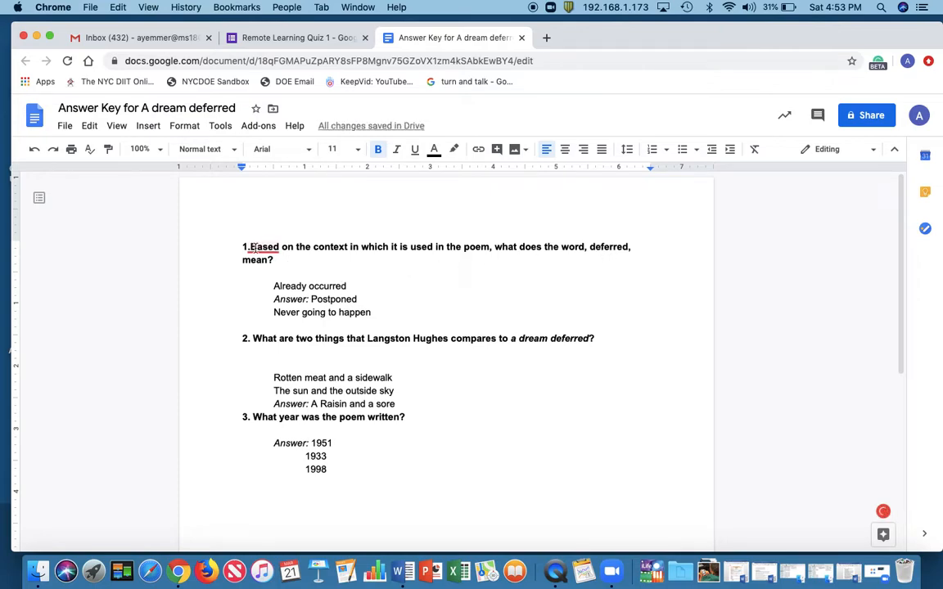
mouse_move(250, 246)
left_click_drag(249, 247, 446, 269)
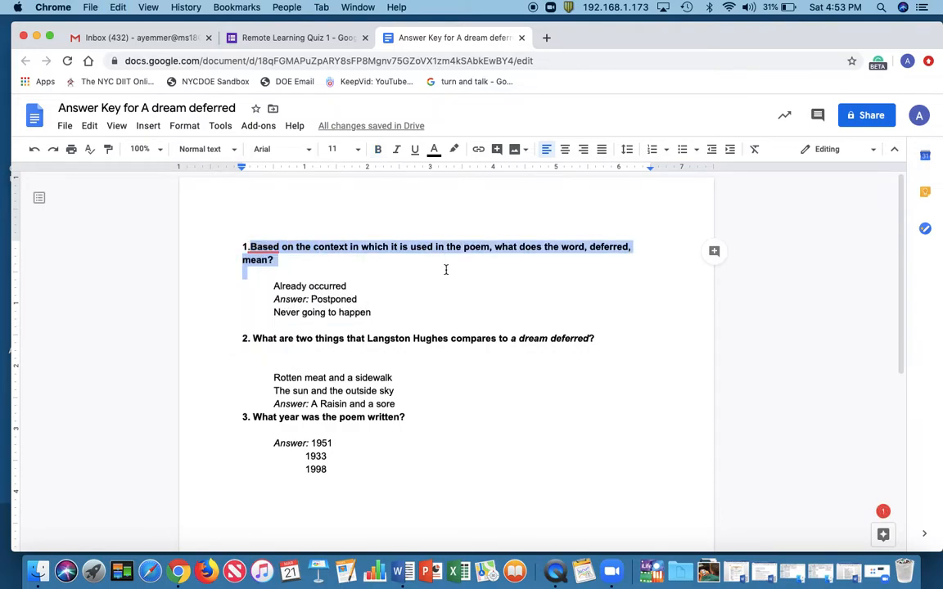
left_click(306, 38)
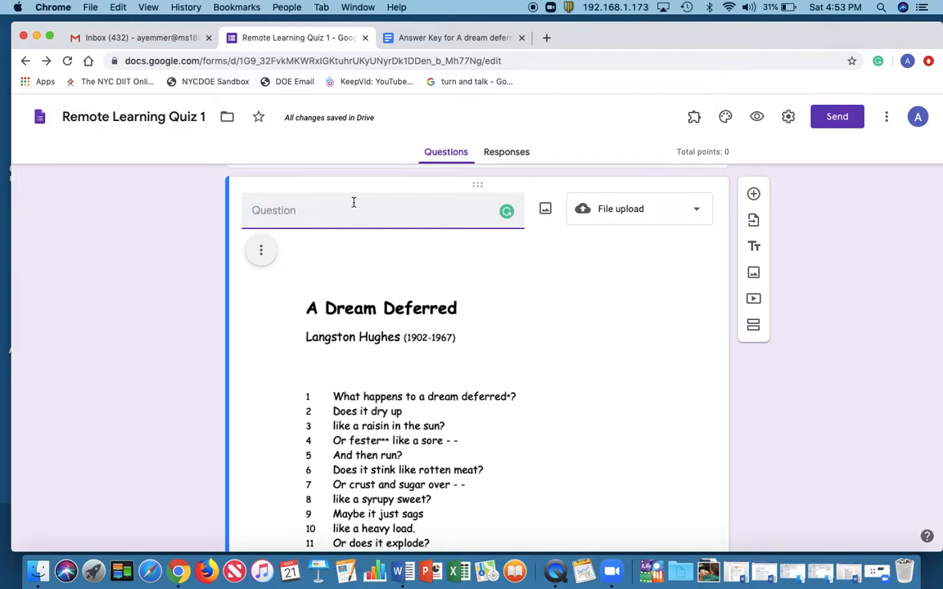
left_click(383, 37)
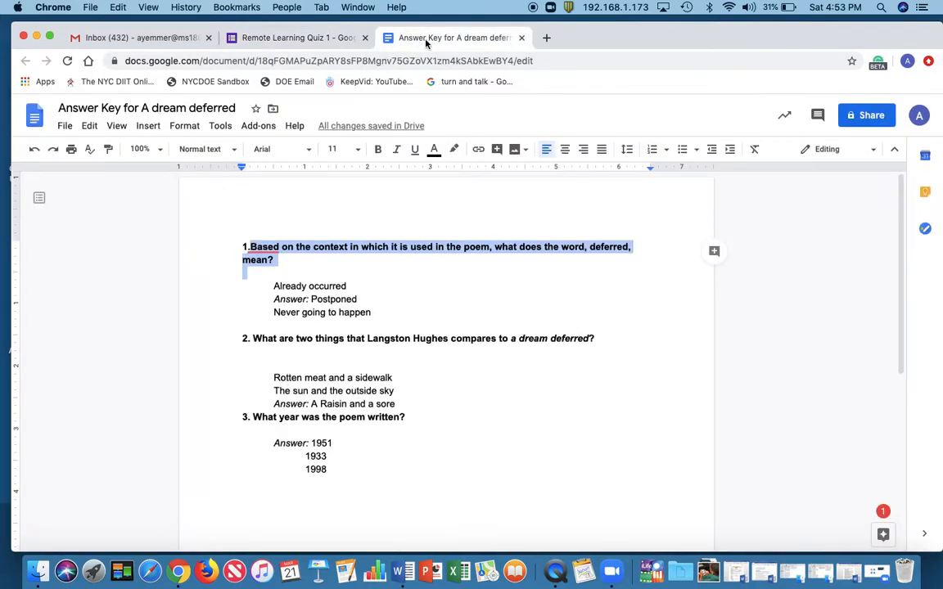
Copy the whole text of question 1 from the answer key into the title of the form's poem image question
triple_click(433, 246)
key("super+c")
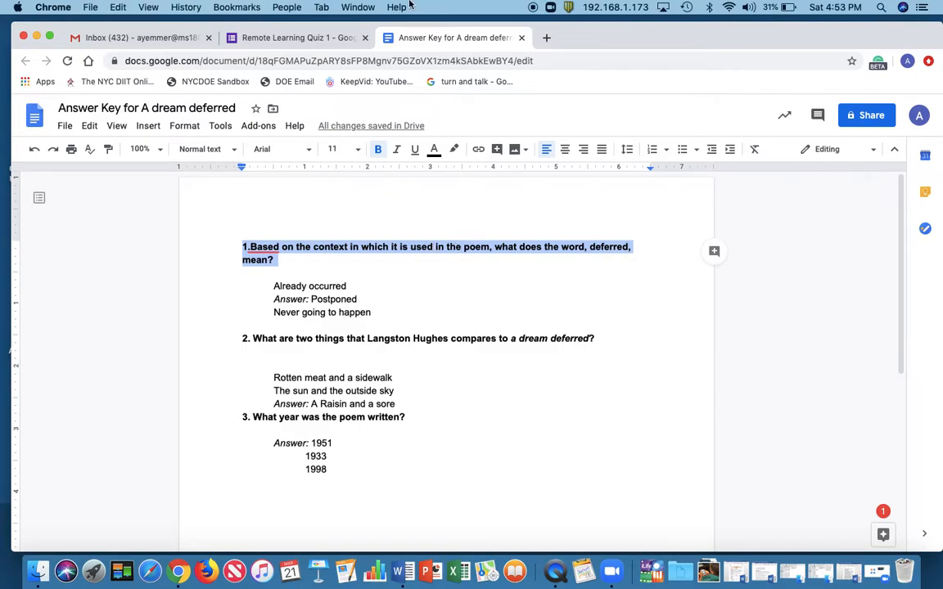
left_click(311, 39)
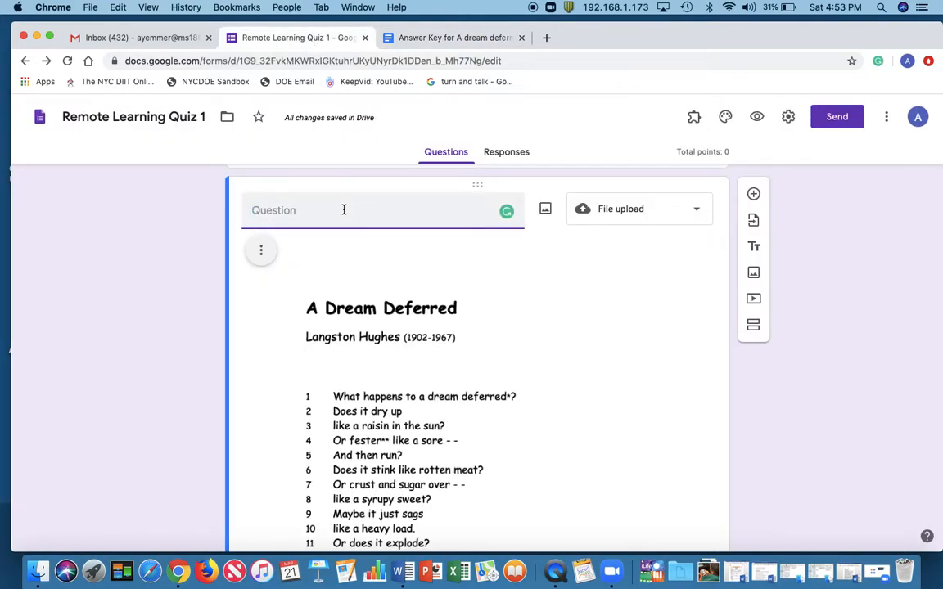
key("super+v")
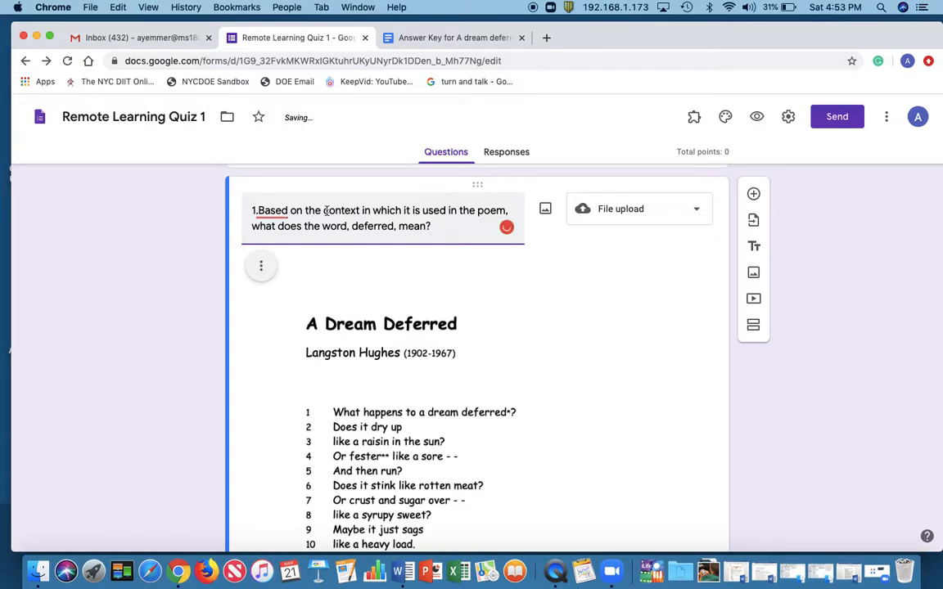
Remove the leading "1." from the poem question's title so that it starts with "Based on the context"
mouse_move(257, 210)
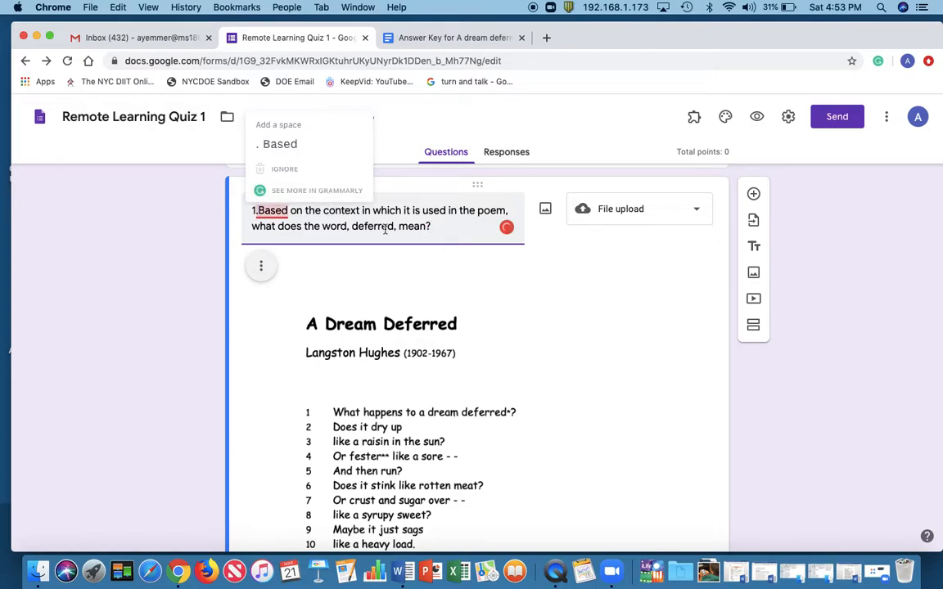
left_click(290, 210)
key("BackSpace")
key("BackSpace")
key("BackSpace")
key("BackSpace")
key("BackSpace")
key("BackSpace")
key("BackSpace")
key("BackSpace")
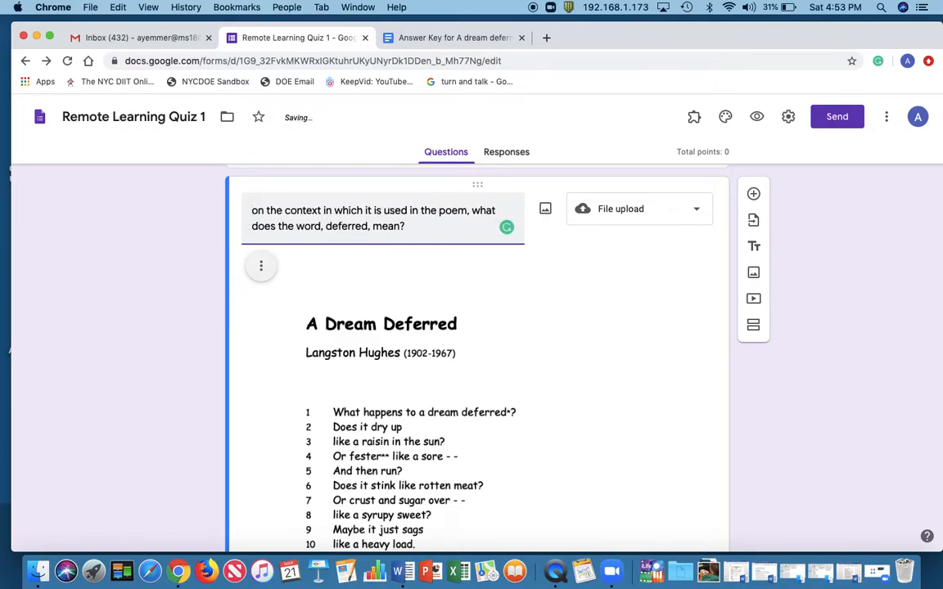
type("Based")
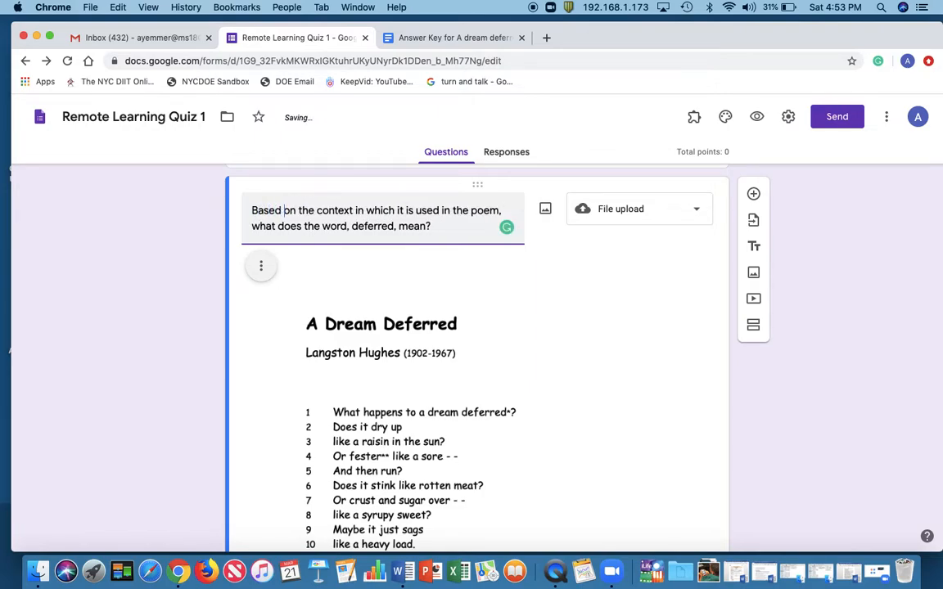
In the poem question's title, put quotation marks around "deferred" and remove the comma after it
left_click(432, 229)
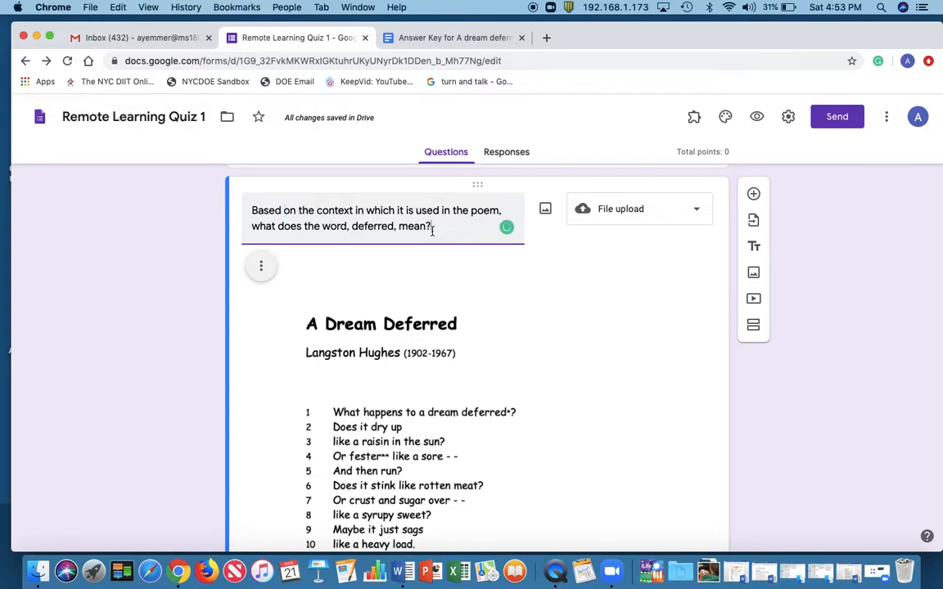
left_click(352, 227)
type("\"")
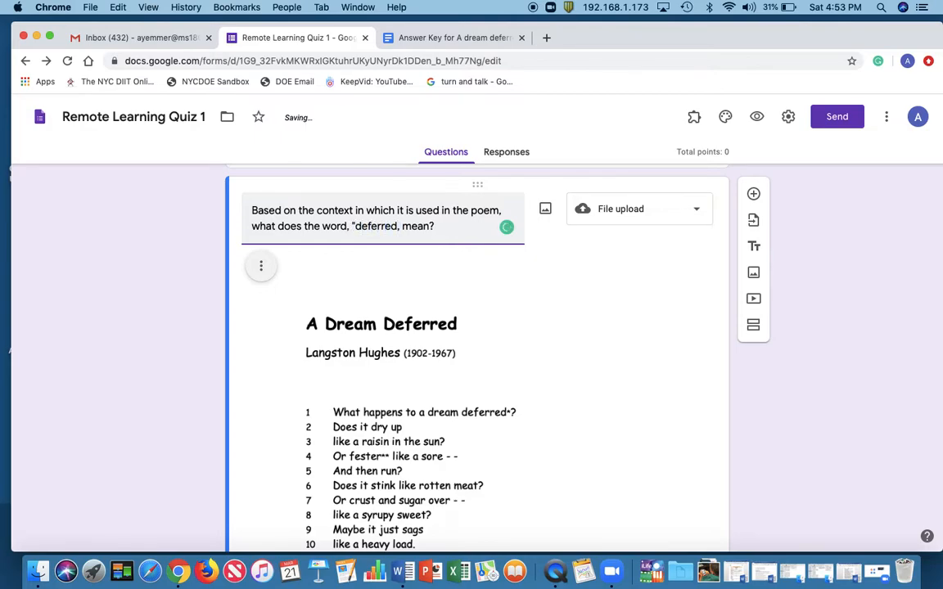
left_click(395, 226)
type("\"")
key("BackSpace")
Make the poem question about the word "deferred" required
scroll(502, 300, "down", 1)
scroll(502, 300, "down", 2)
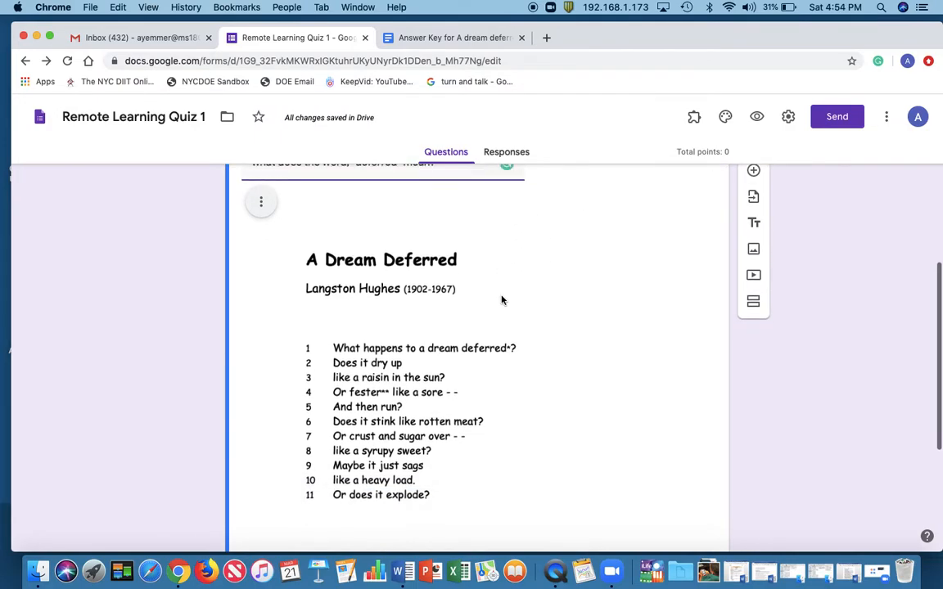
scroll(502, 301, "down", 3)
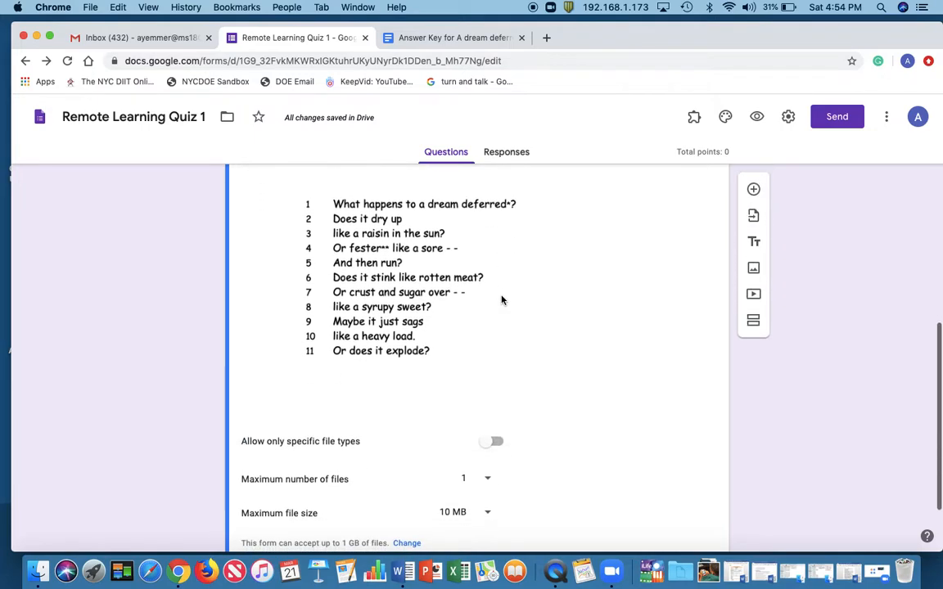
scroll(502, 301, "up", 3)
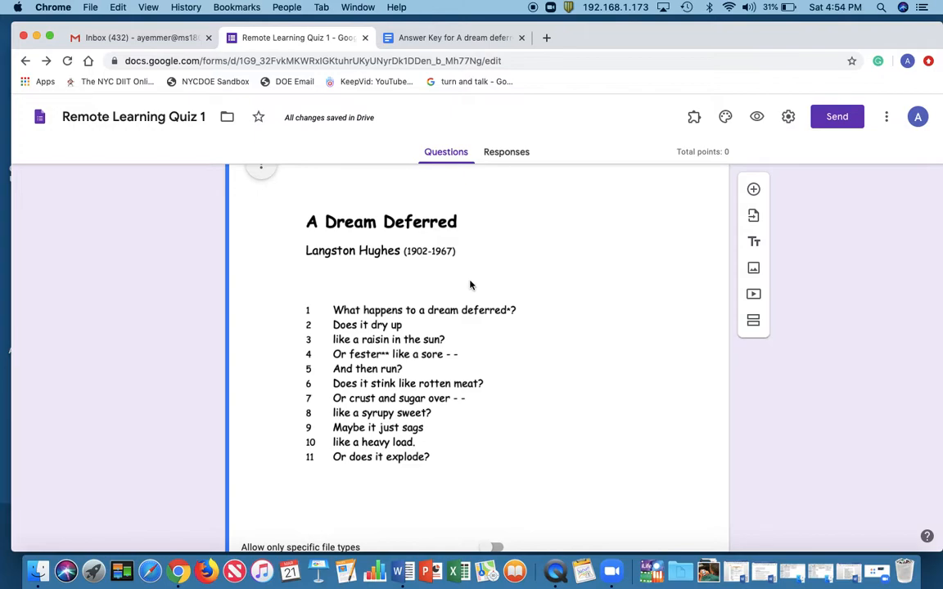
scroll(471, 285, "up", 5)
scroll(470, 285, "down", 5)
scroll(471, 284, "down", 3)
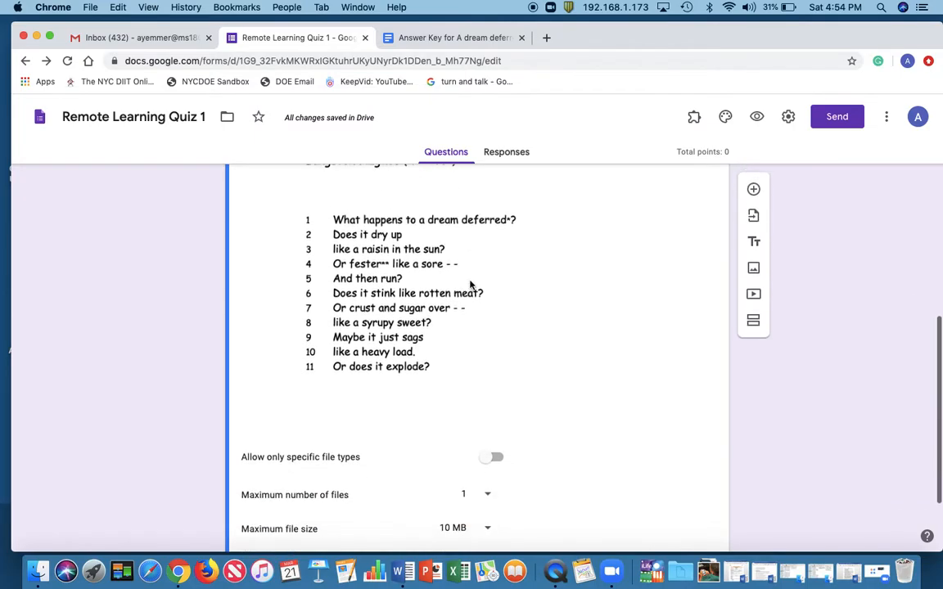
scroll(471, 285, "down", 2)
scroll(471, 285, "down", 1)
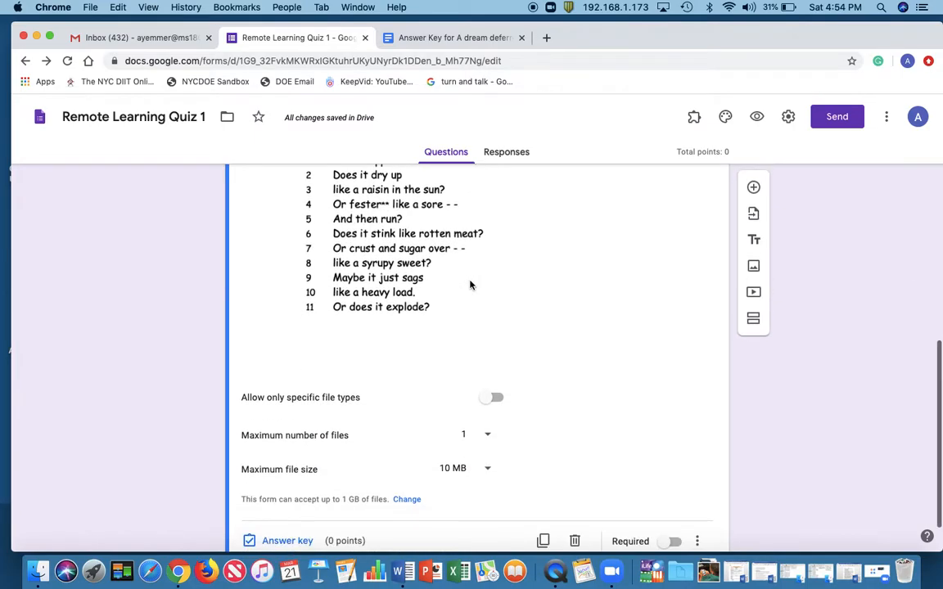
scroll(580, 363, "down", 2)
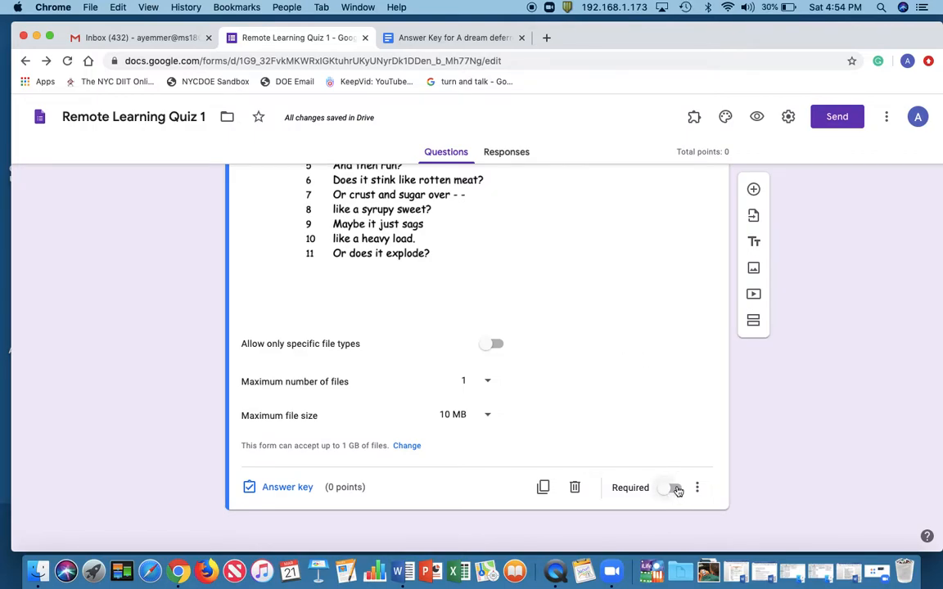
left_click(671, 491)
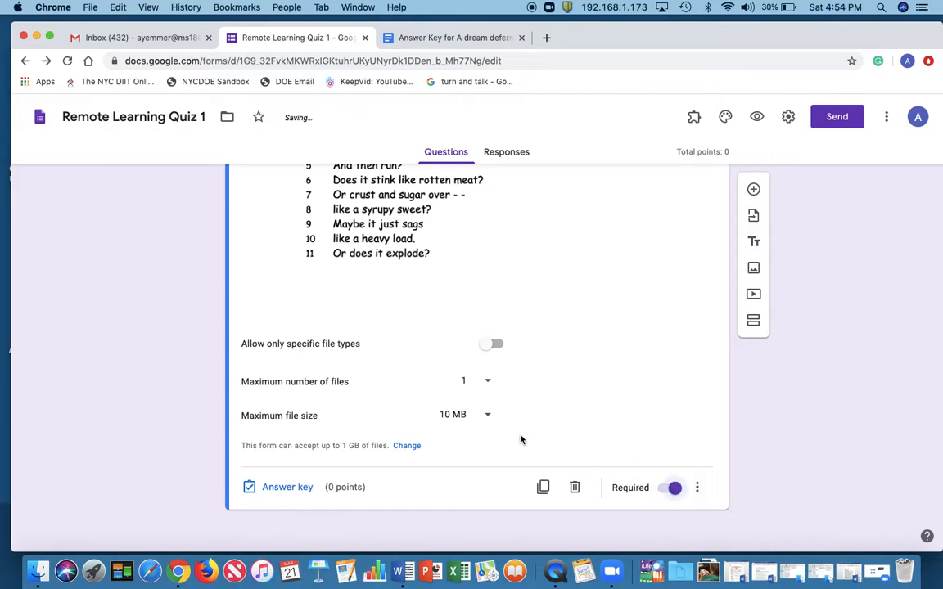
Set the poem question's value to 10 points in its answer key
scroll(519, 442, "up", 2)
scroll(519, 442, "down", 2)
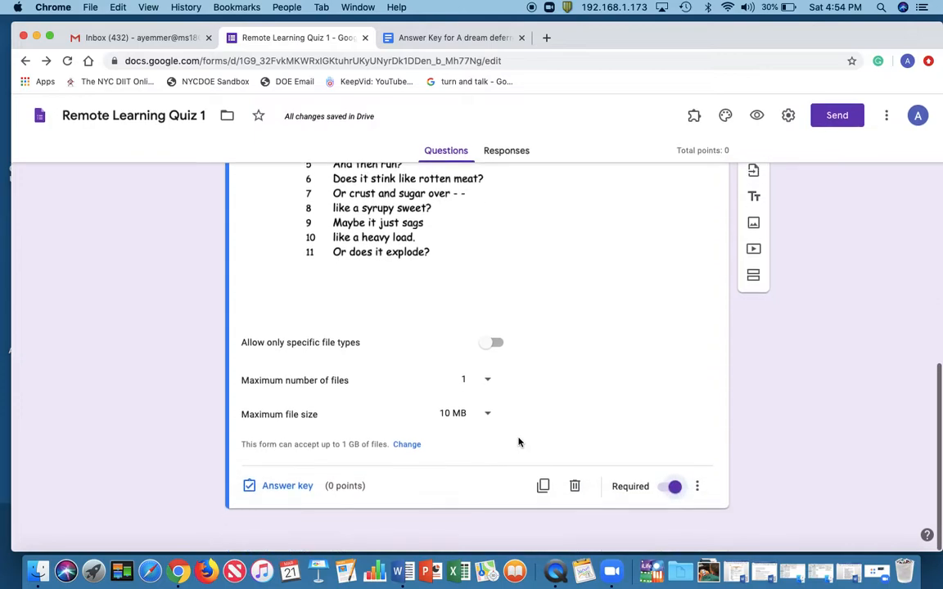
scroll(577, 349, "up", 5)
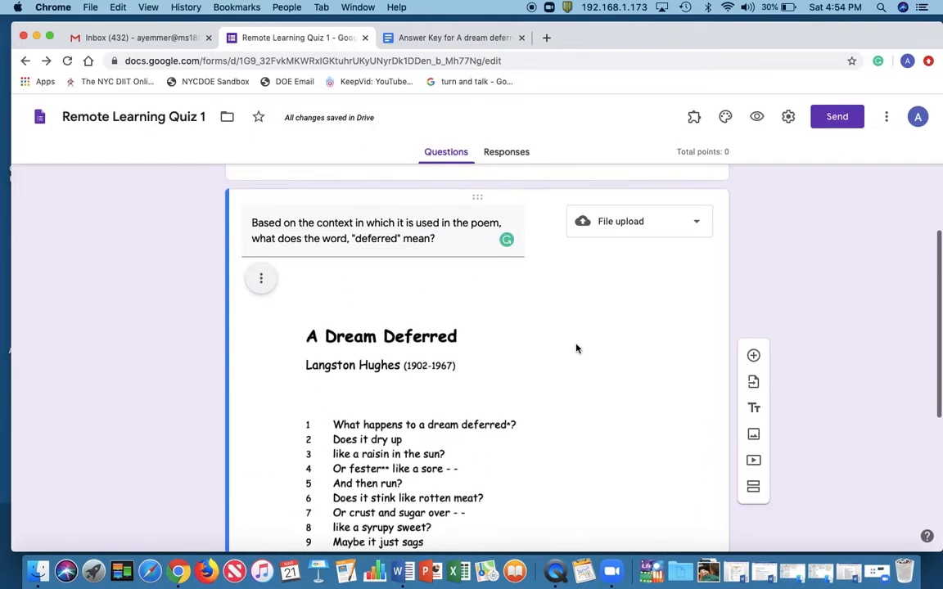
scroll(576, 349, "up", 1)
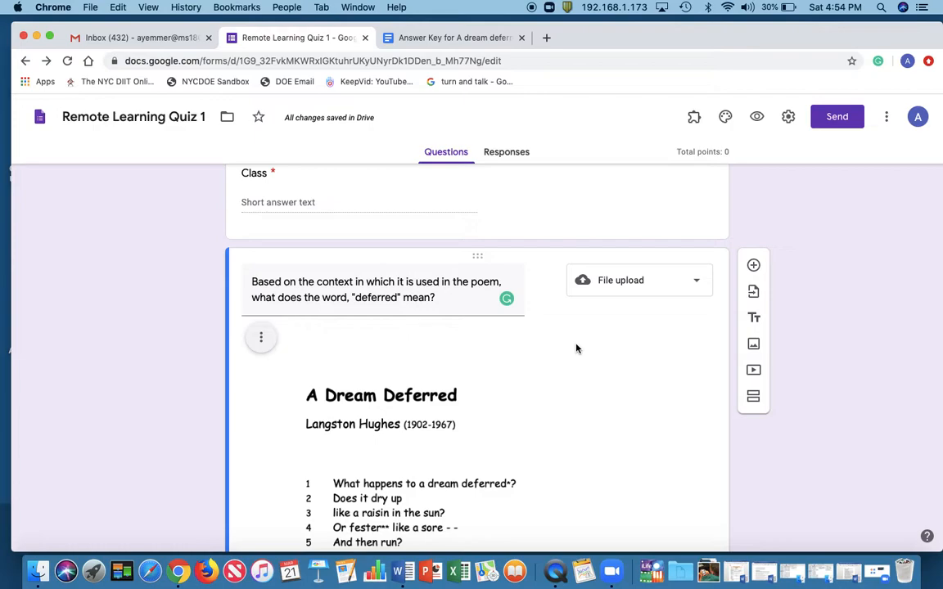
scroll(576, 349, "down", 5)
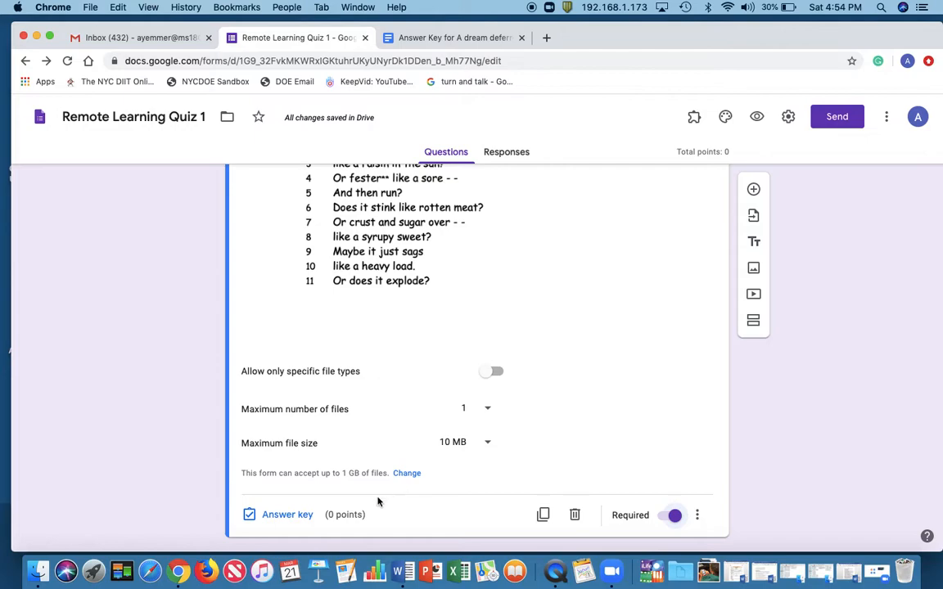
left_click(286, 515)
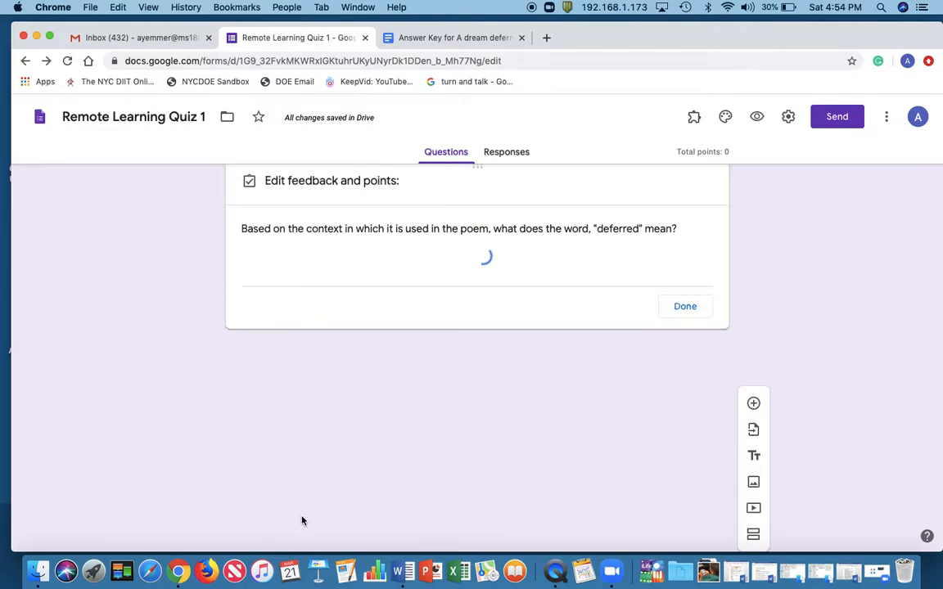
scroll(611, 410, "down", 3)
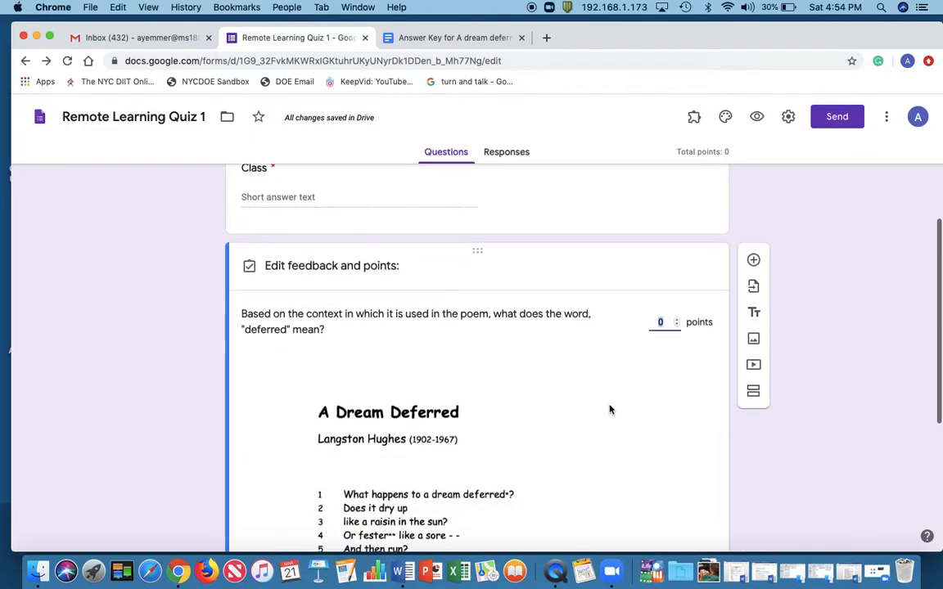
scroll(646, 427, "down", 2)
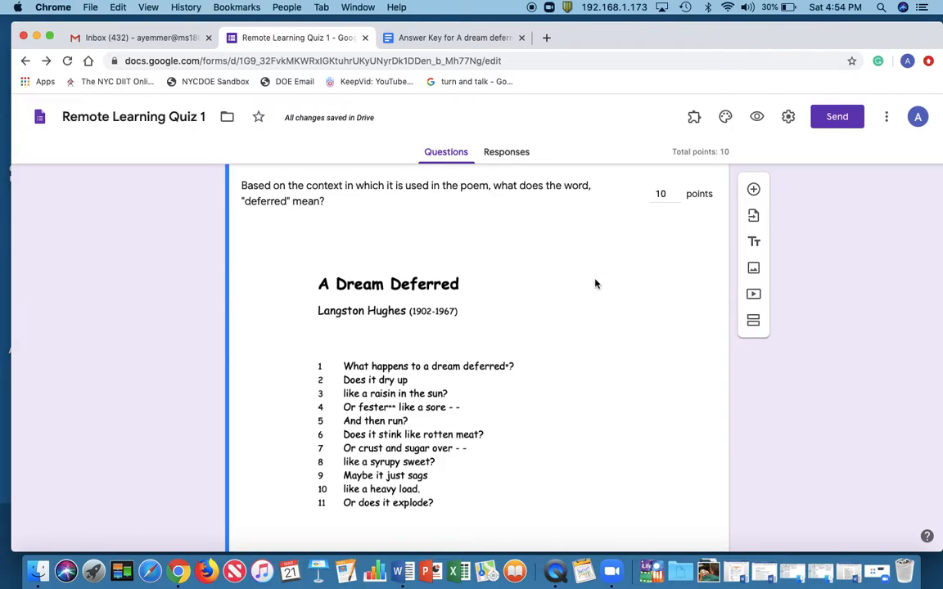
Open the poem question's answer feedback entry, cancel it without adding feedback, and finish editing the question's feedback and points
scroll(596, 284, "down", 1)
scroll(596, 284, "down", 2)
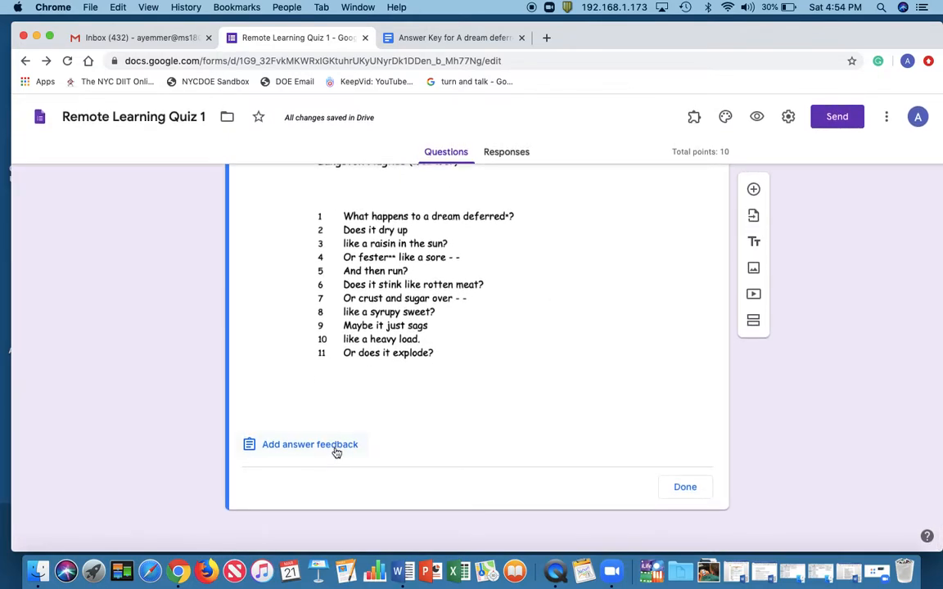
scroll(335, 453, "up", 5)
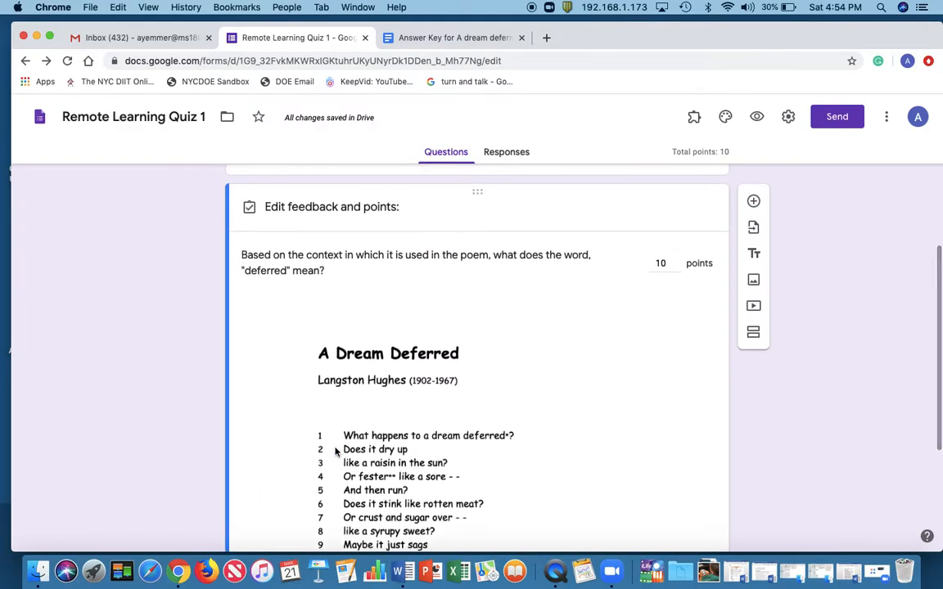
scroll(335, 451, "up", 2)
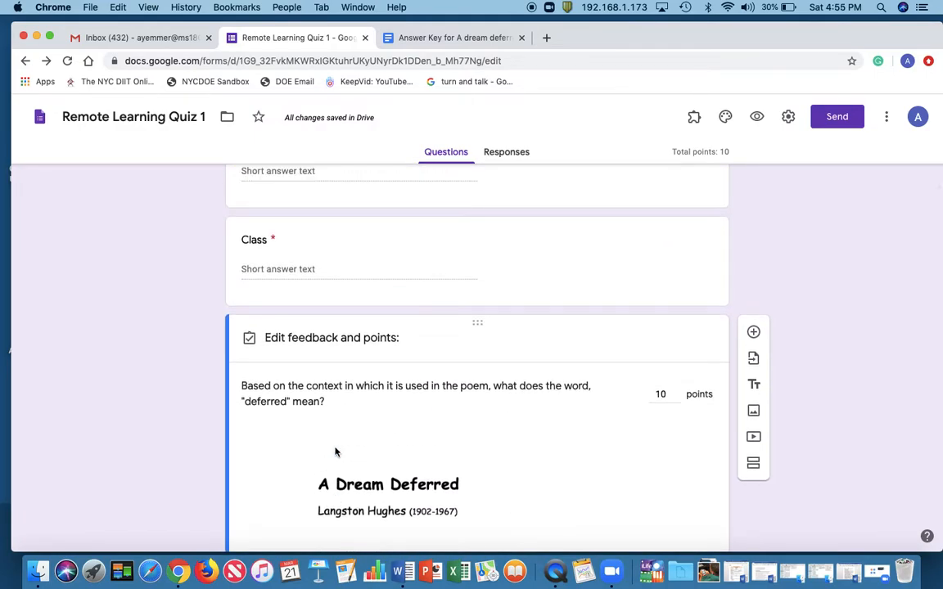
scroll(336, 452, "down", 5)
left_click(336, 447)
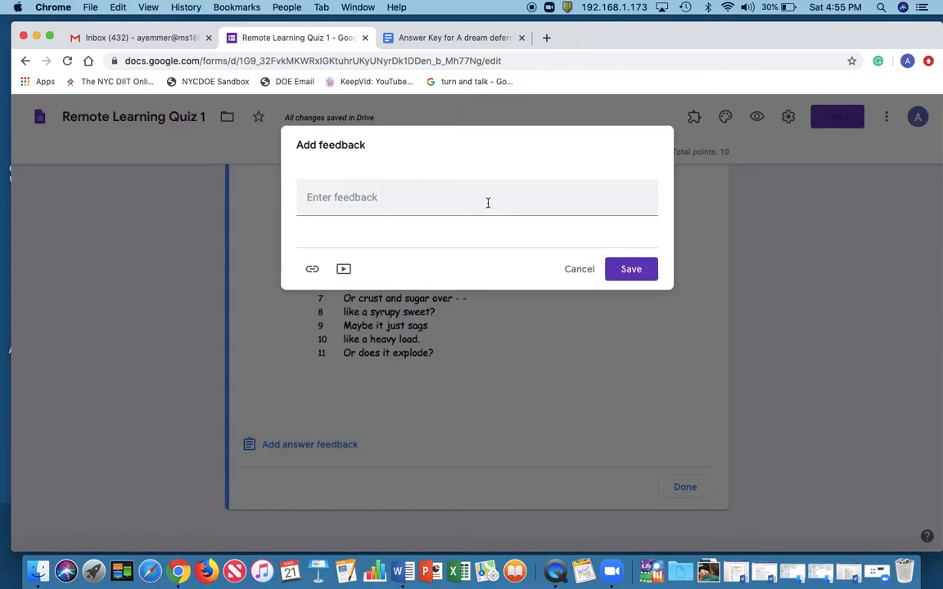
left_click(572, 271)
left_click(686, 488)
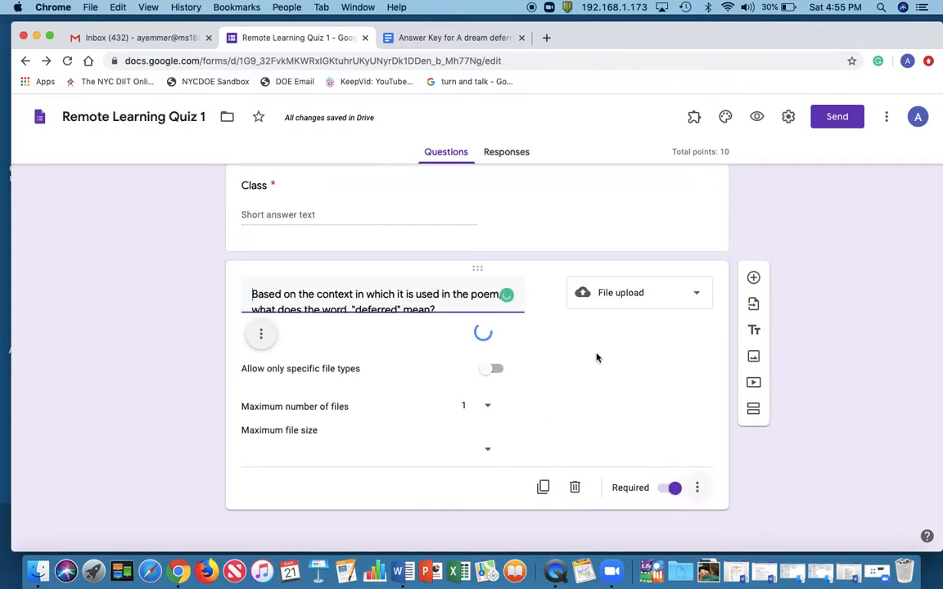
Change the poem question's type from file upload to multiple choice
left_click(696, 298)
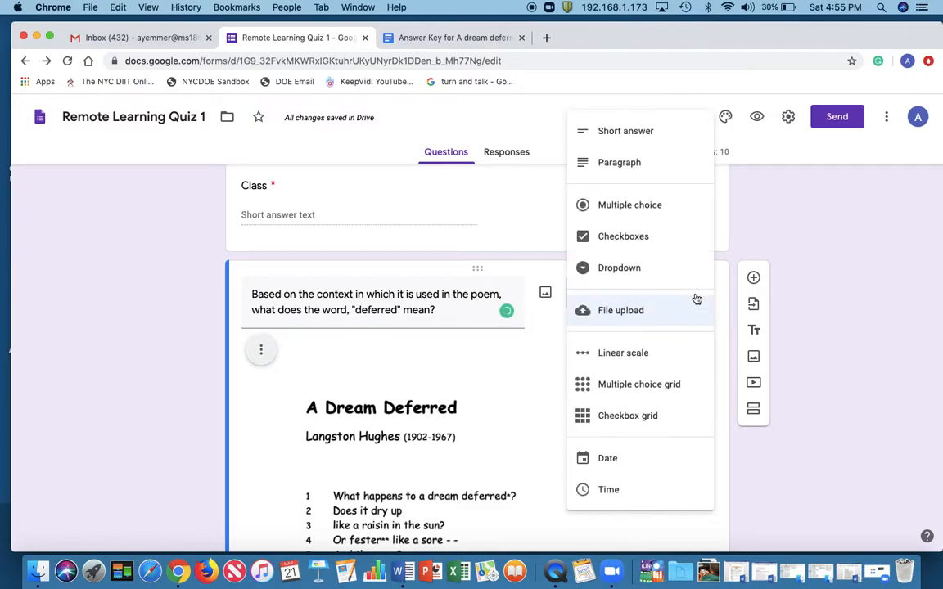
left_click(665, 209)
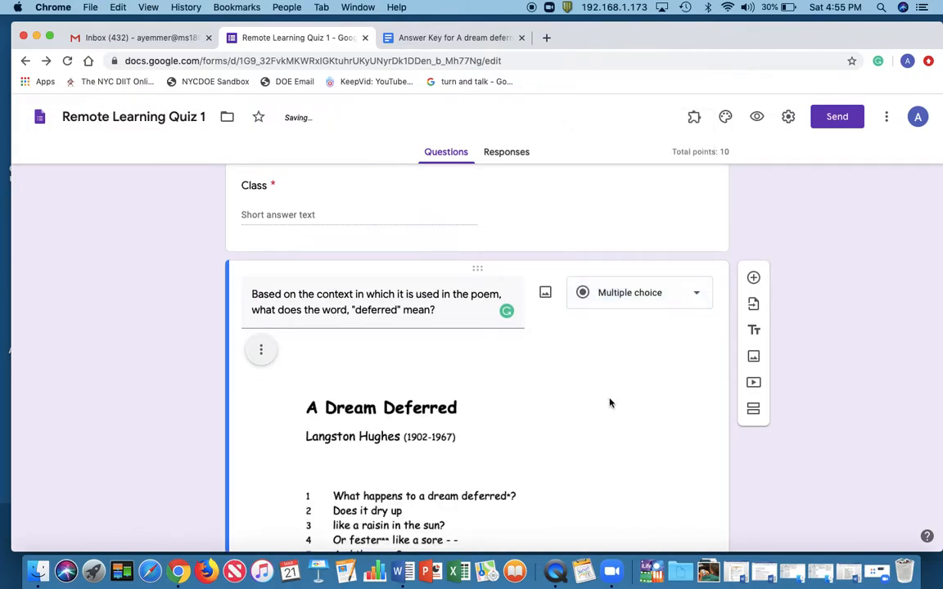
scroll(647, 371, "down", 5)
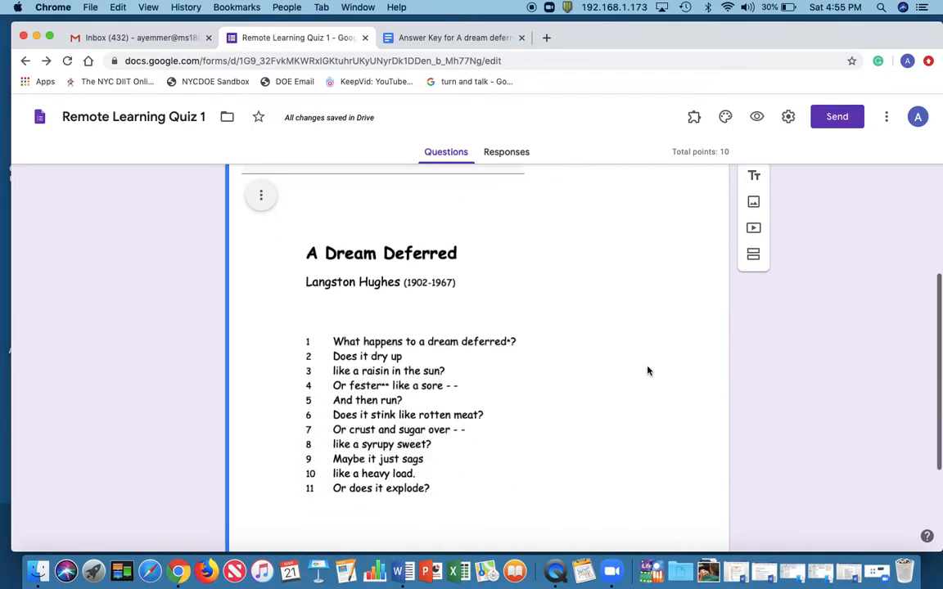
scroll(647, 371, "down", 2)
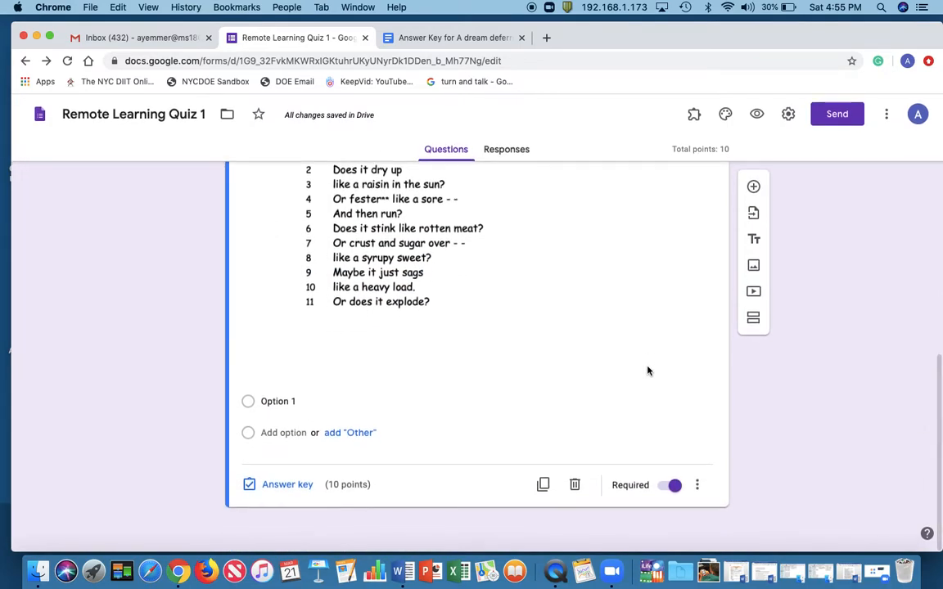
scroll(647, 371, "up", 5)
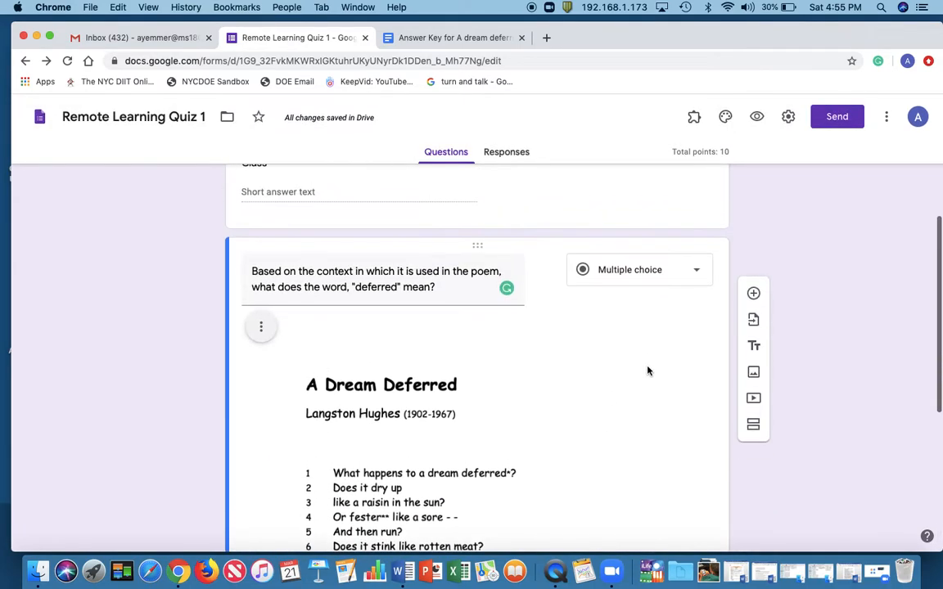
left_click(697, 270)
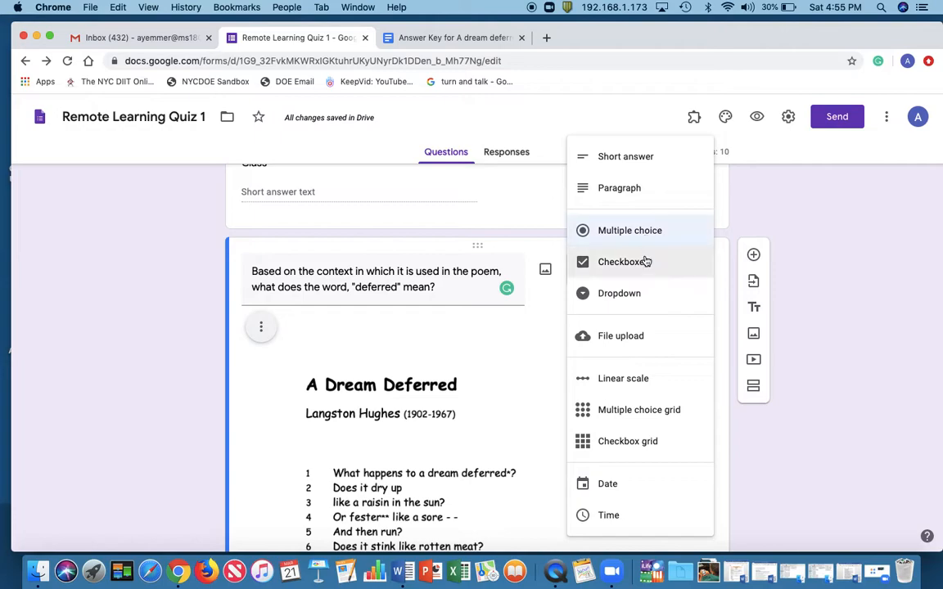
left_click(647, 231)
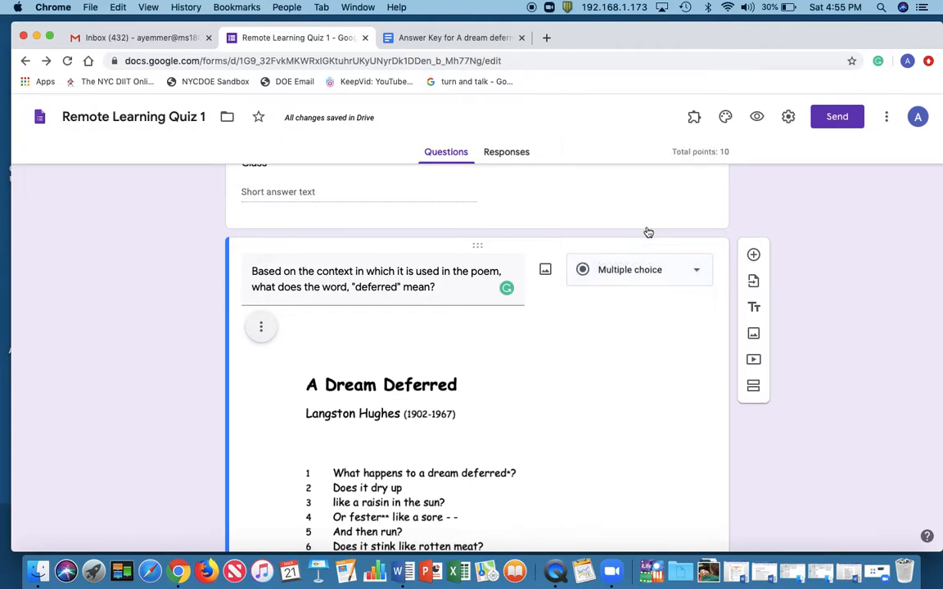
Copy "Already occurred" from question 1 of the answer key document into the poem question's first answer option
scroll(560, 381, "down", 1)
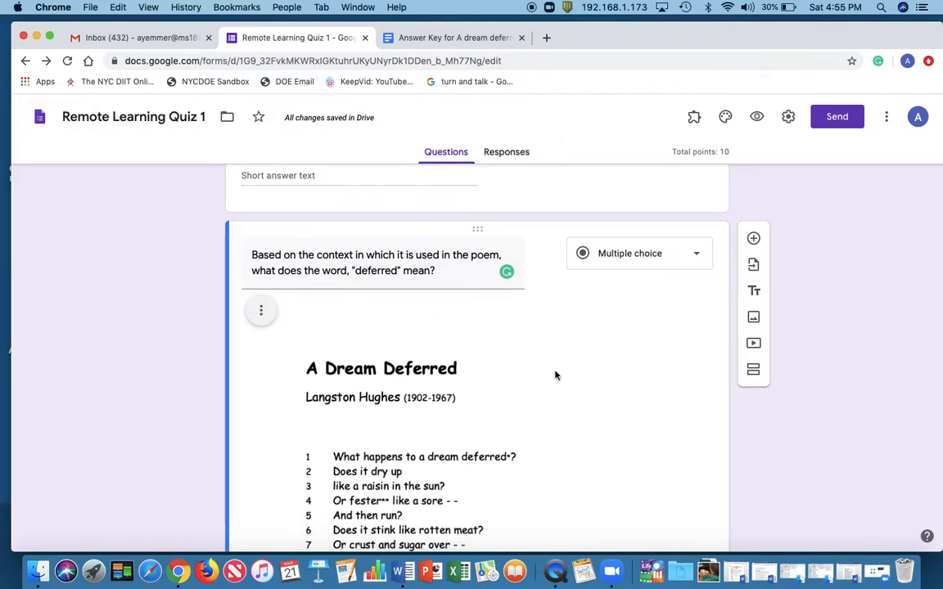
scroll(555, 372, "down", 5)
left_click(286, 401)
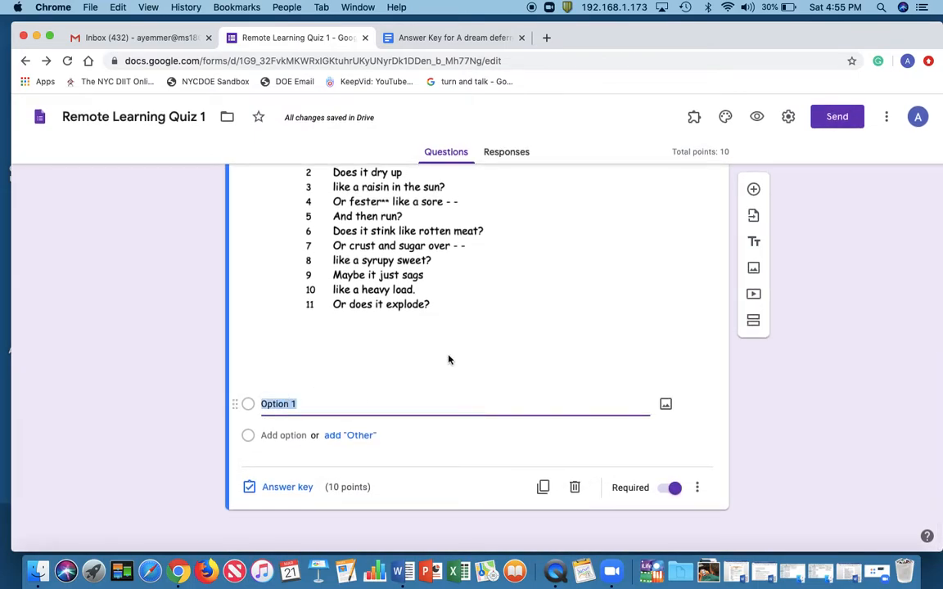
left_click(431, 37)
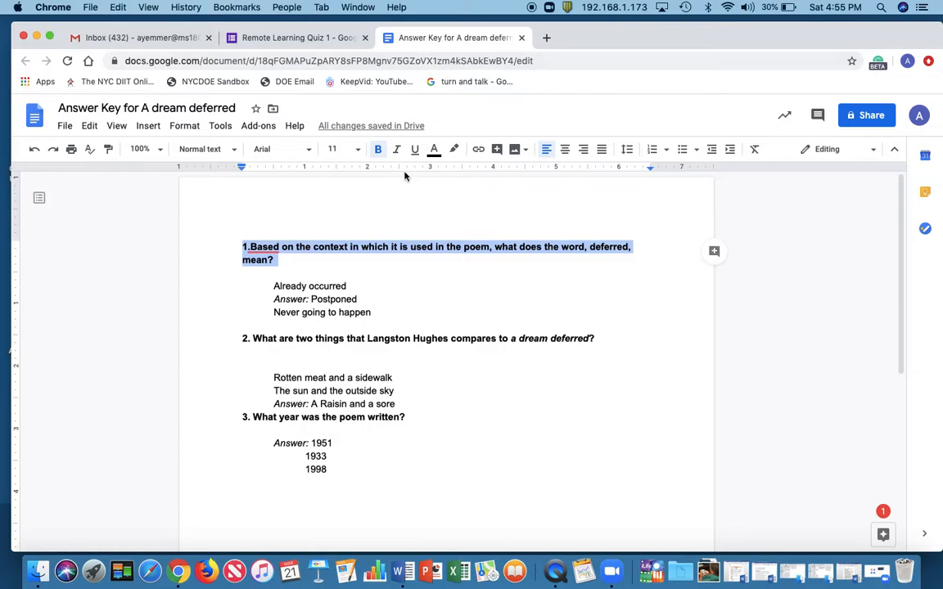
left_click(371, 289)
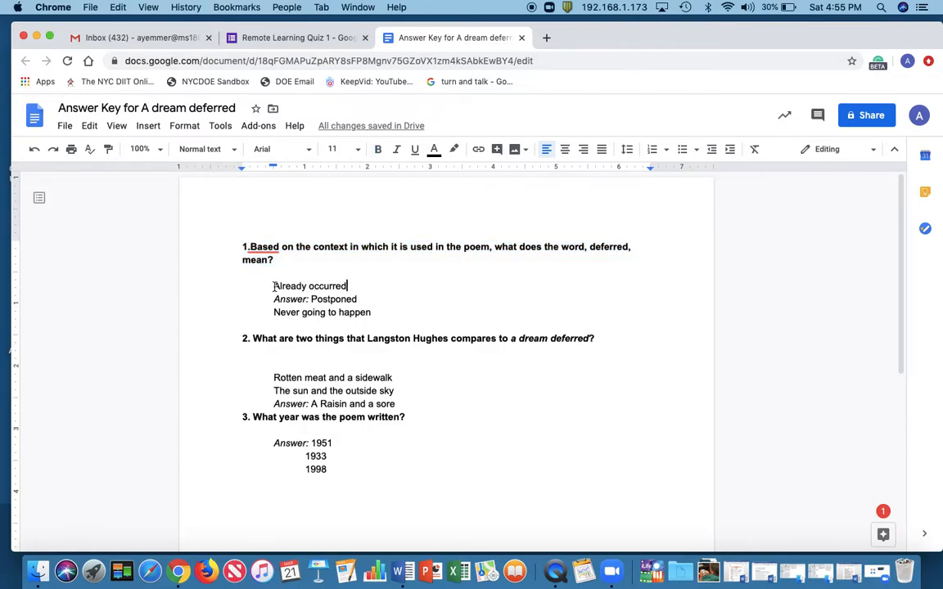
left_click_drag(274, 286, 354, 285)
key("super+c")
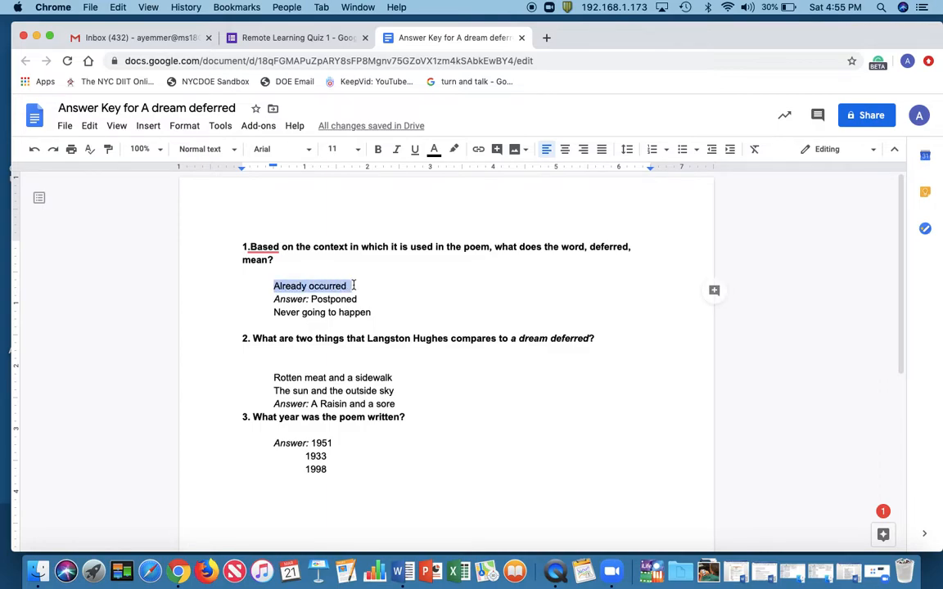
left_click(295, 38)
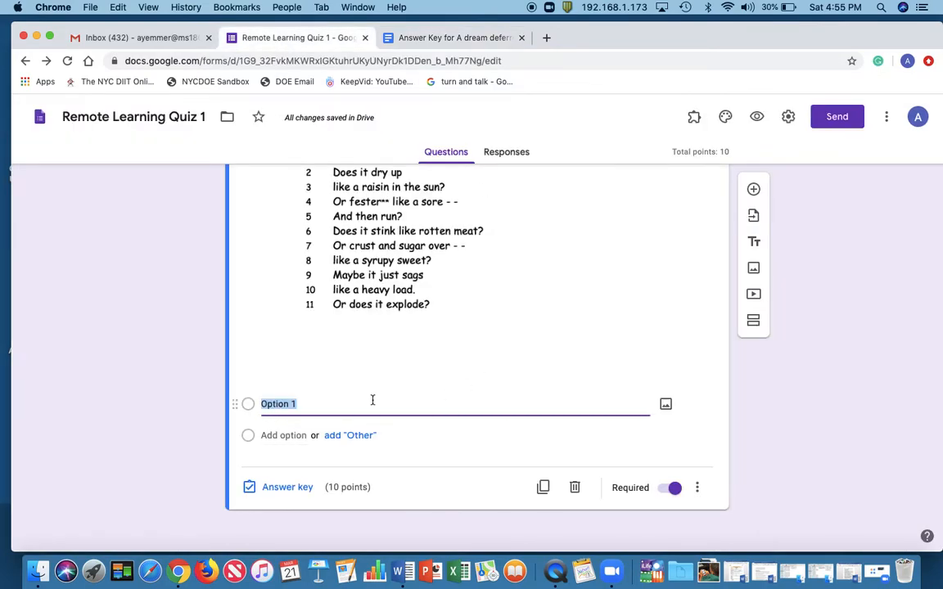
key("super+v")
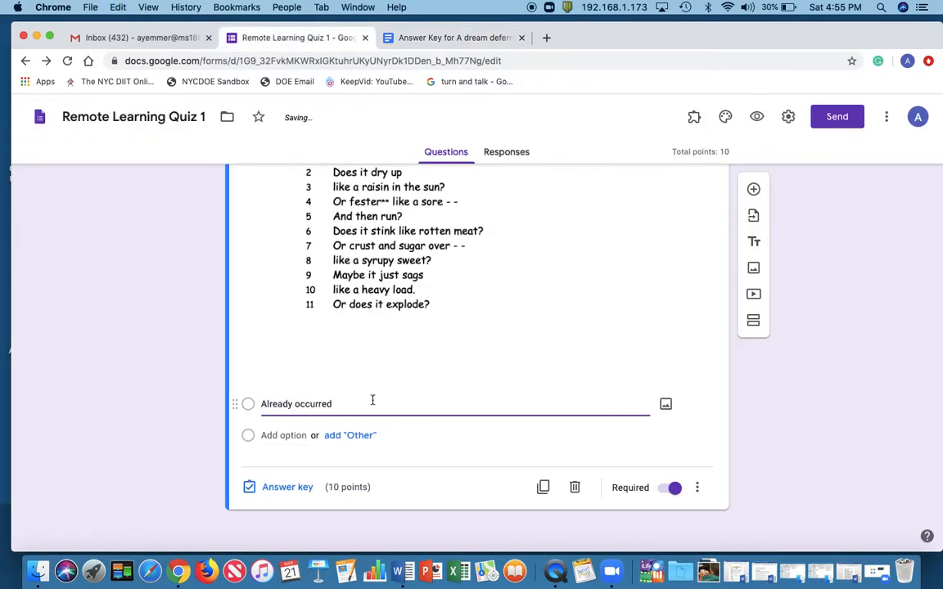
Add a second answer option to the poem question and copy "Postponed" into it from question 1 of the answer key document
left_click(293, 434)
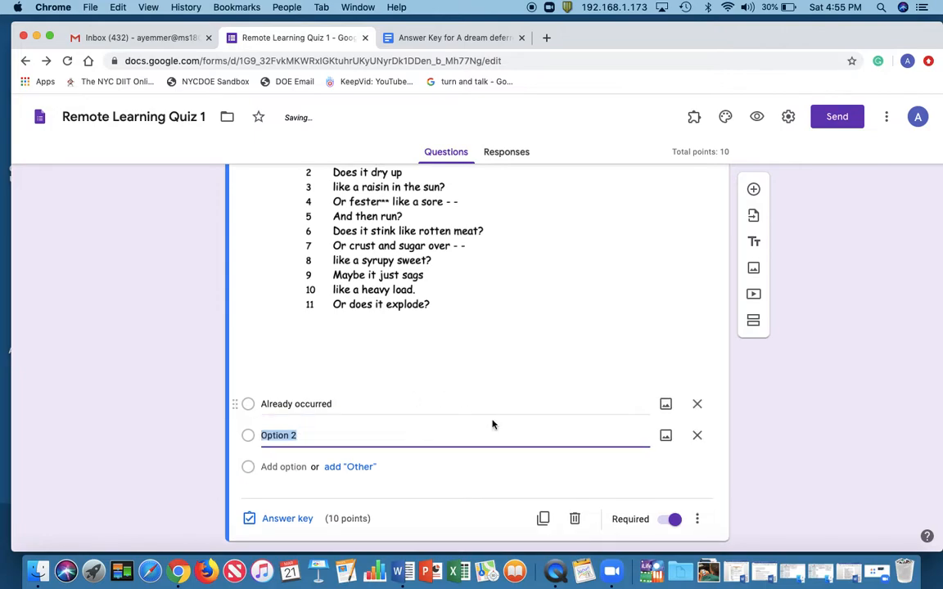
left_click(427, 38)
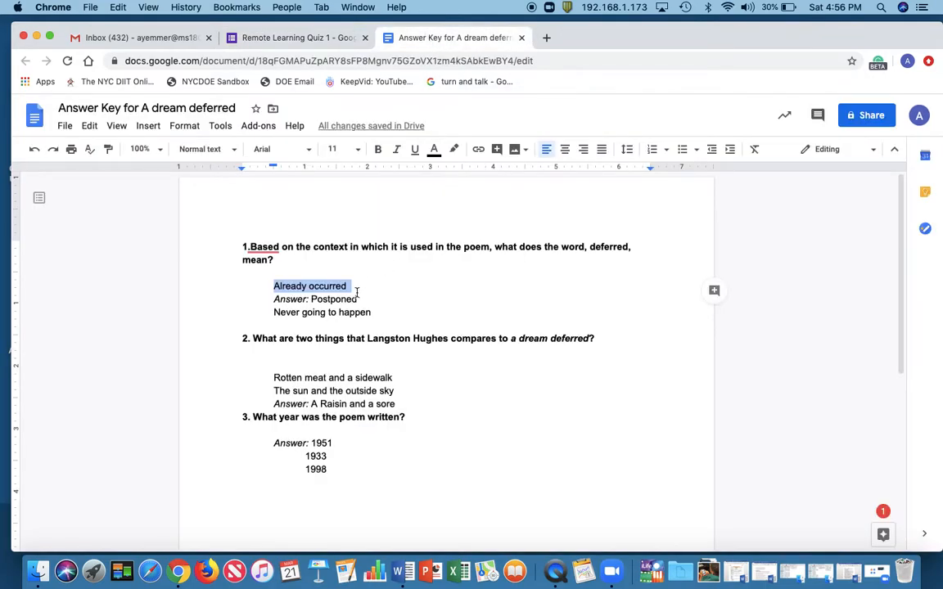
left_click_drag(358, 298, 314, 299)
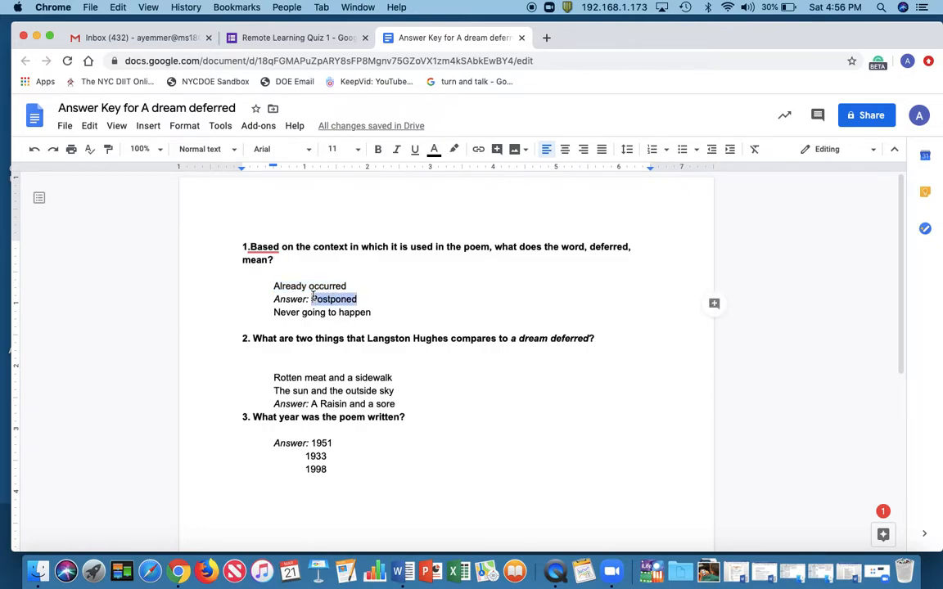
left_click(282, 37)
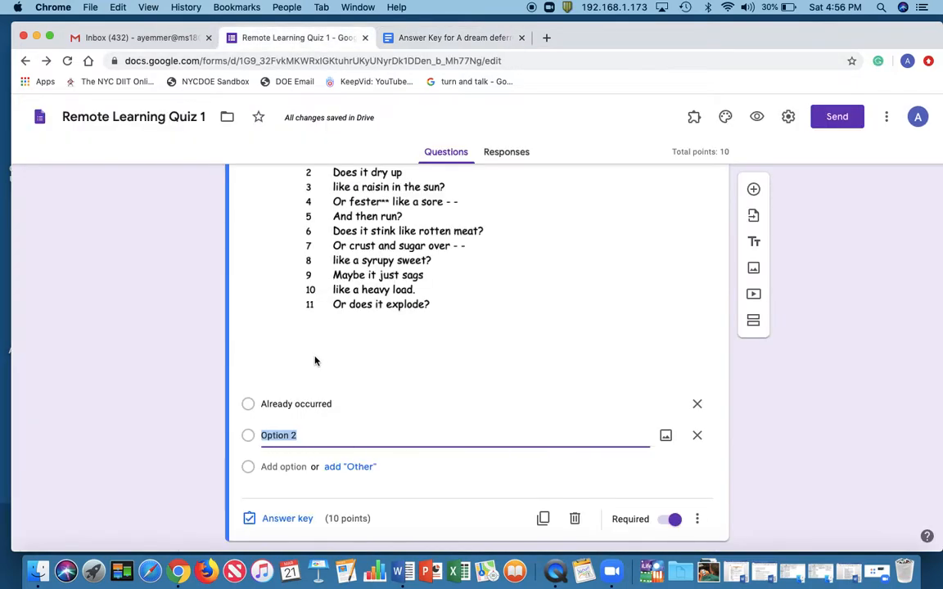
type("Postponed")
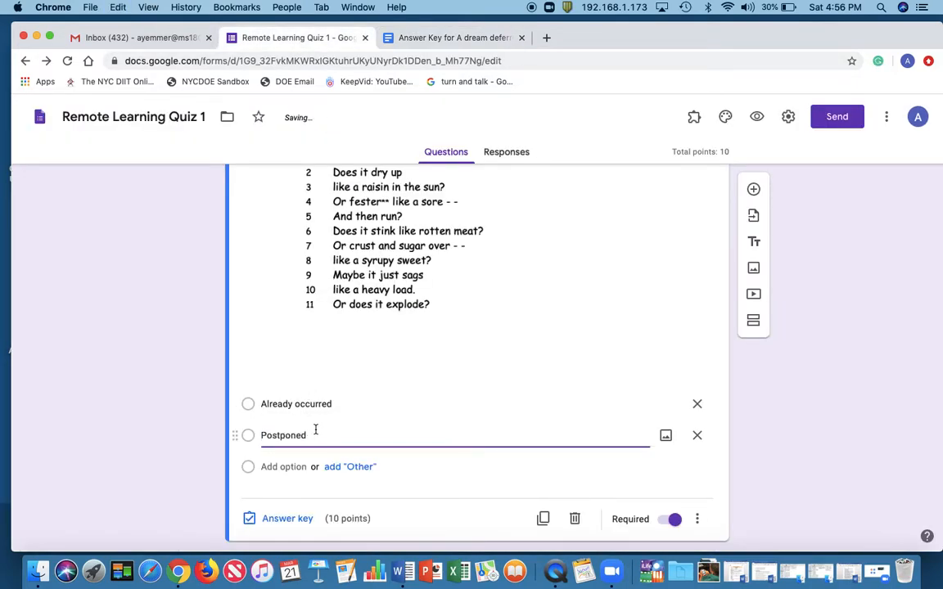
Add a third answer option to the poem question and copy "Never going to happen" into it from the answer key document
left_click(286, 466)
left_click(464, 39)
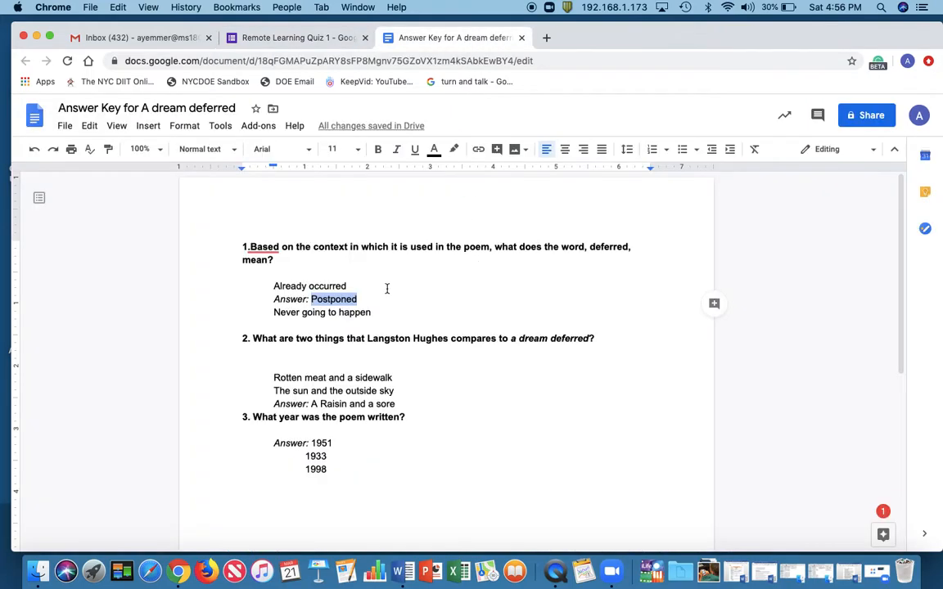
left_click_drag(373, 313, 255, 313)
key("cmd+c")
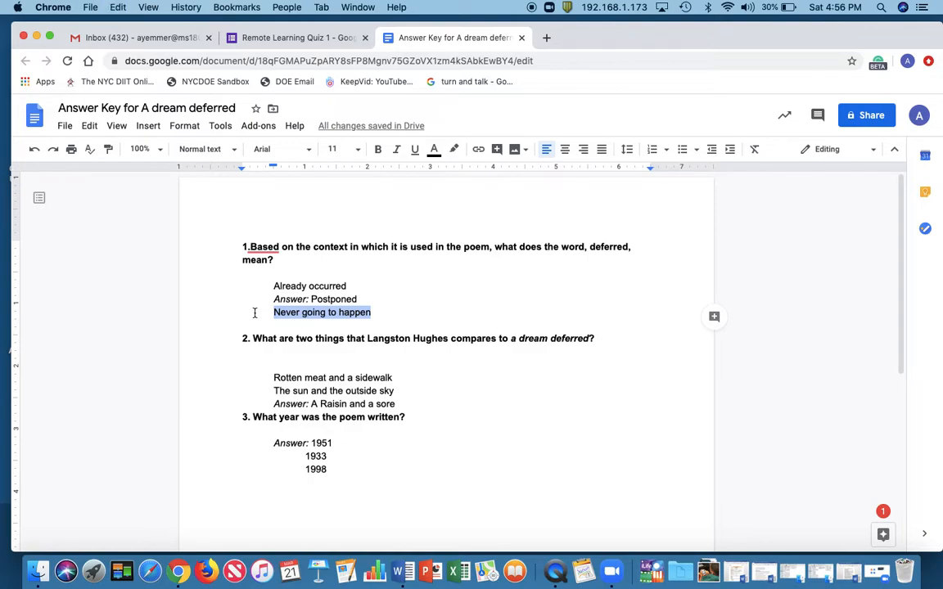
left_click(294, 37)
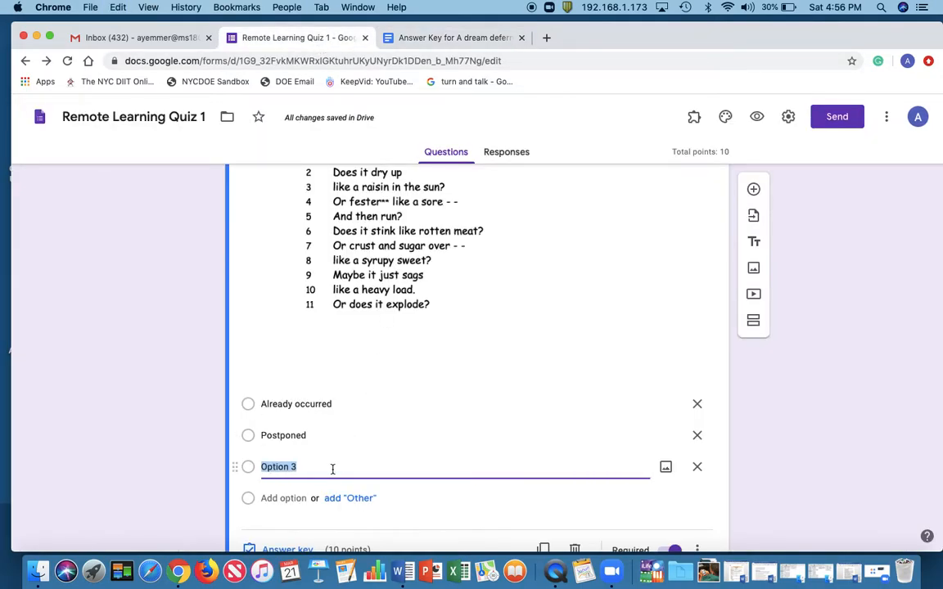
key("cmd+v")
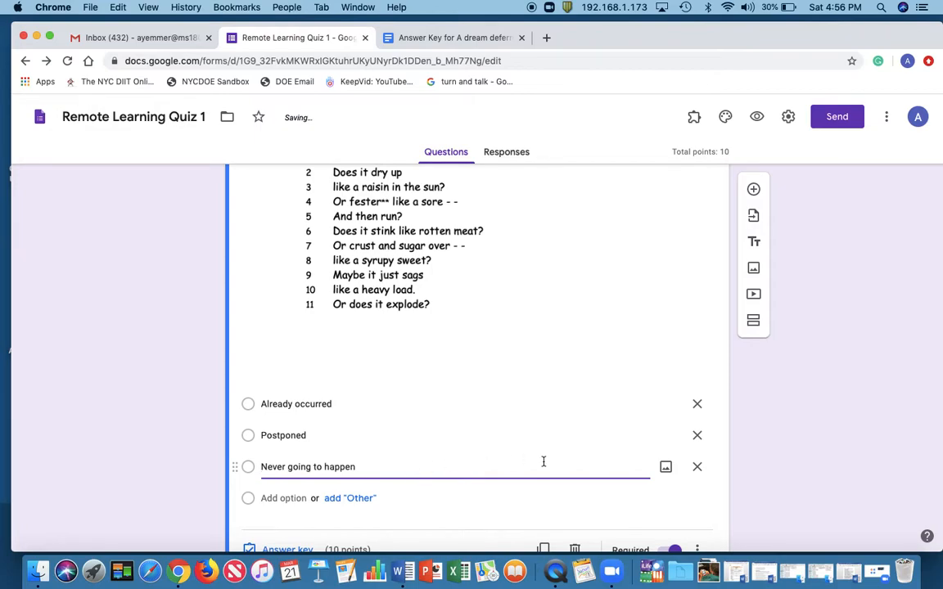
scroll(398, 387, "down", 2)
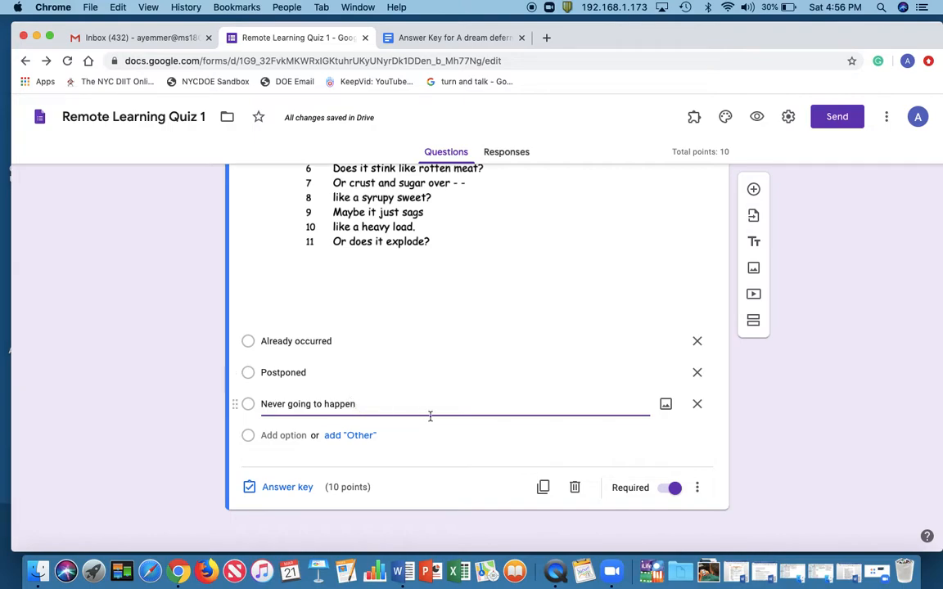
left_click(401, 483)
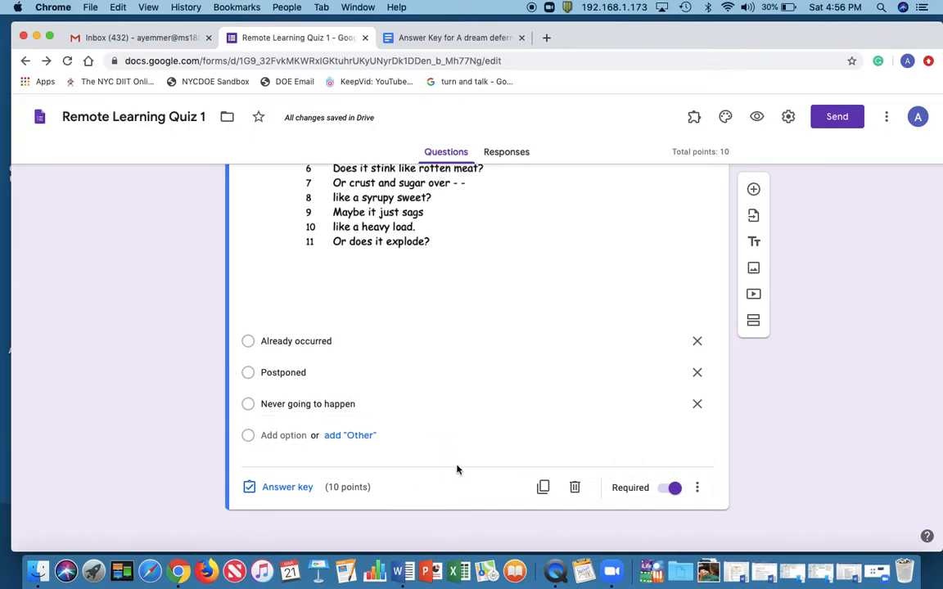
Mark "Postponed" as the correct answer in the poem question's answer key and finish editing the key
left_click(291, 490)
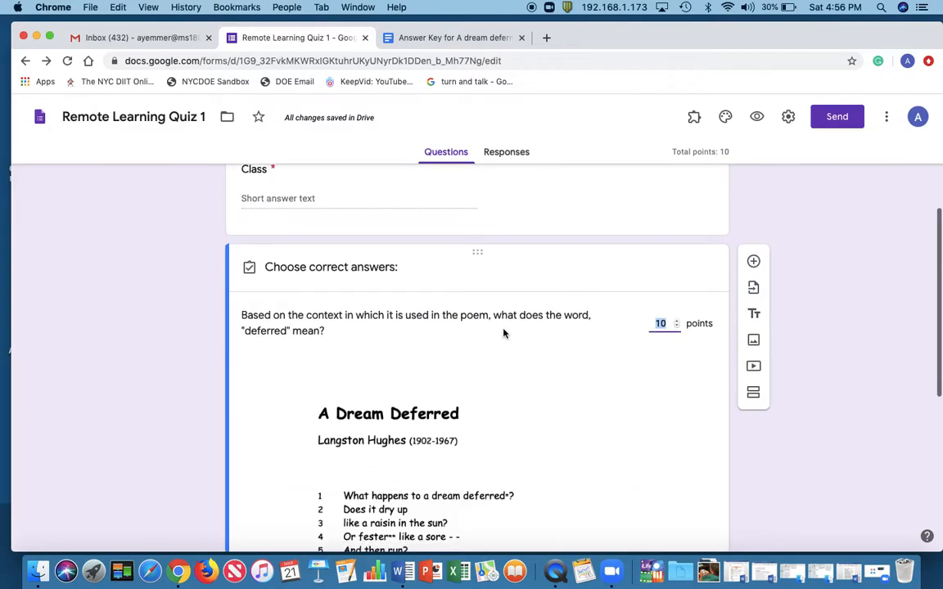
scroll(504, 333, "down", 5)
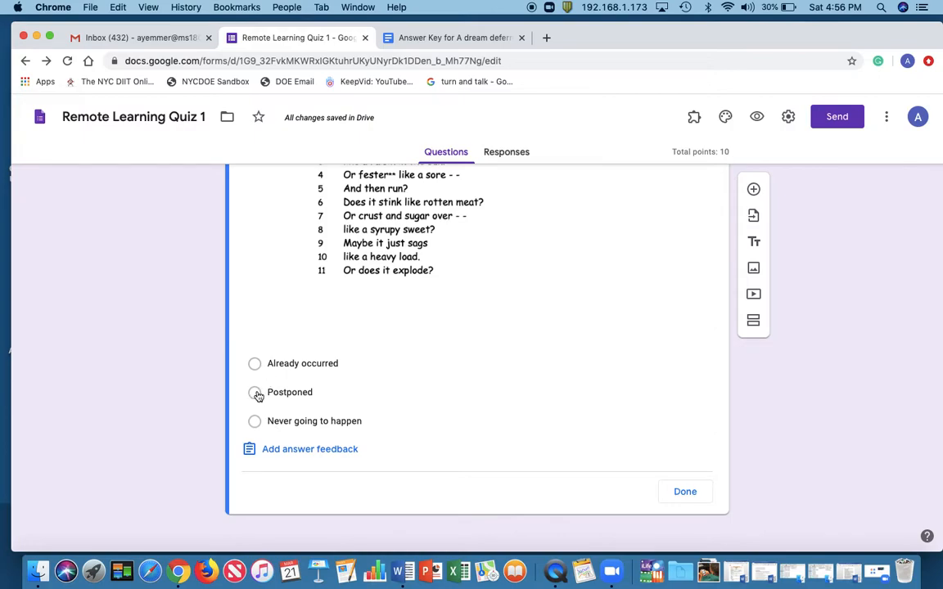
left_click(255, 394)
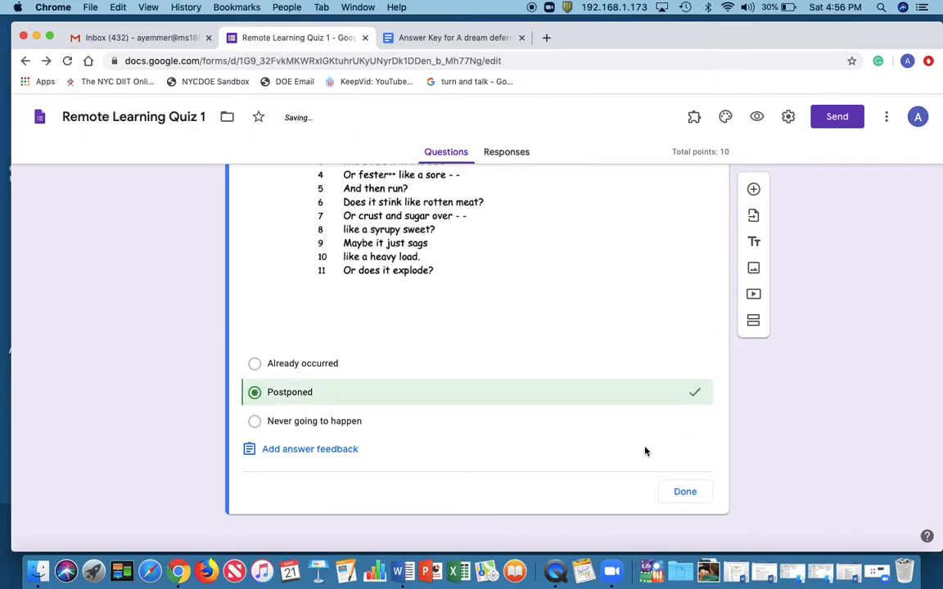
scroll(645, 451, "up", 5)
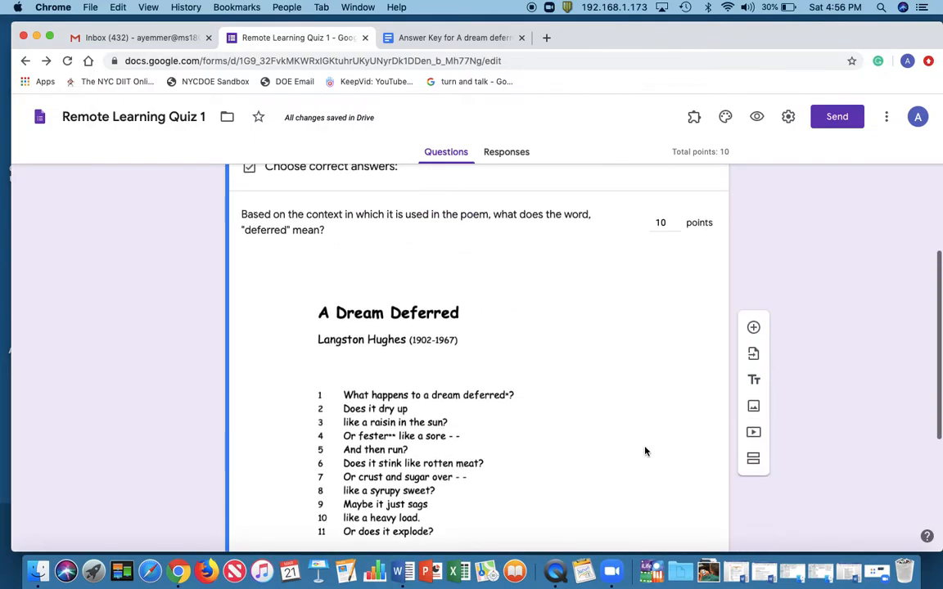
scroll(645, 451, "down", 5)
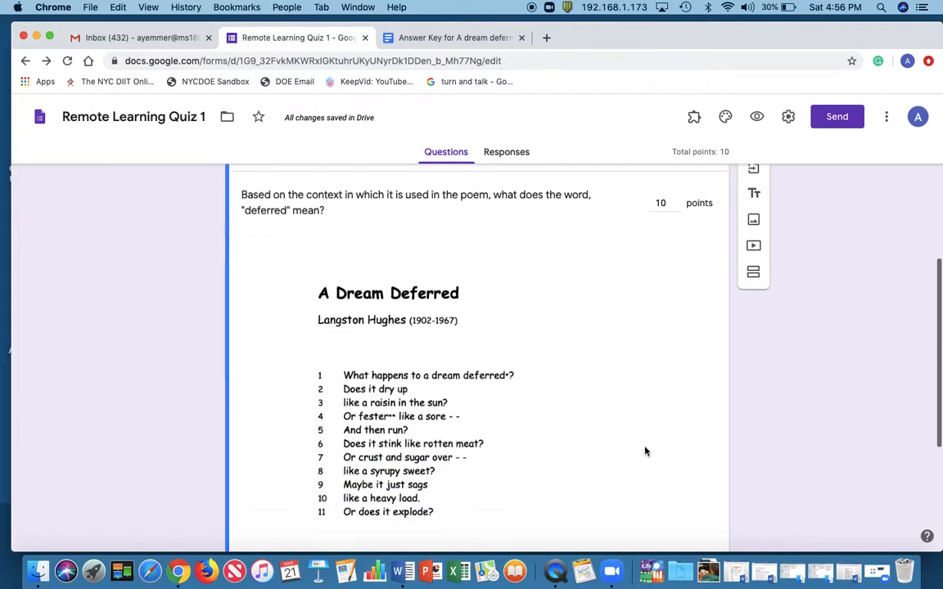
scroll(645, 451, "down", 3)
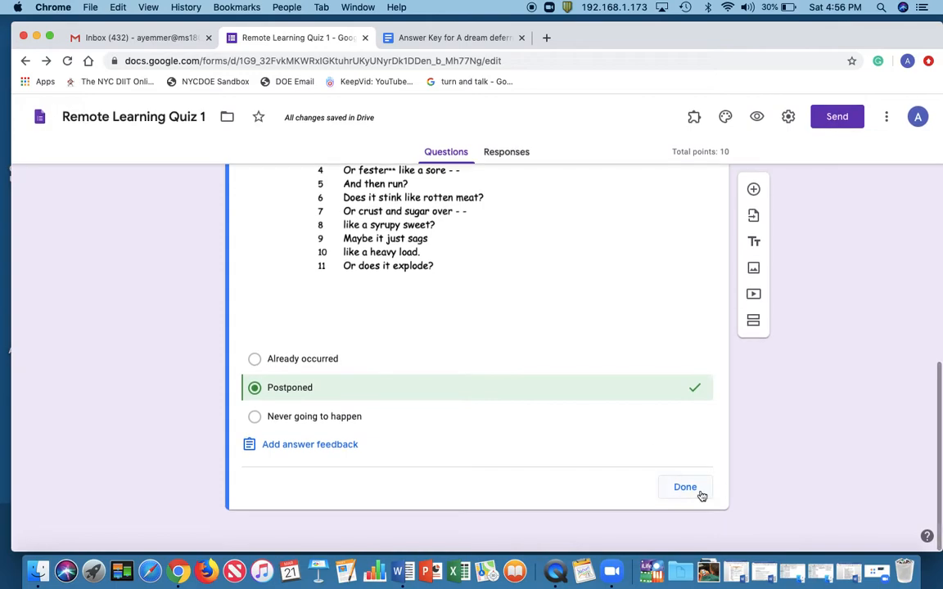
left_click(686, 489)
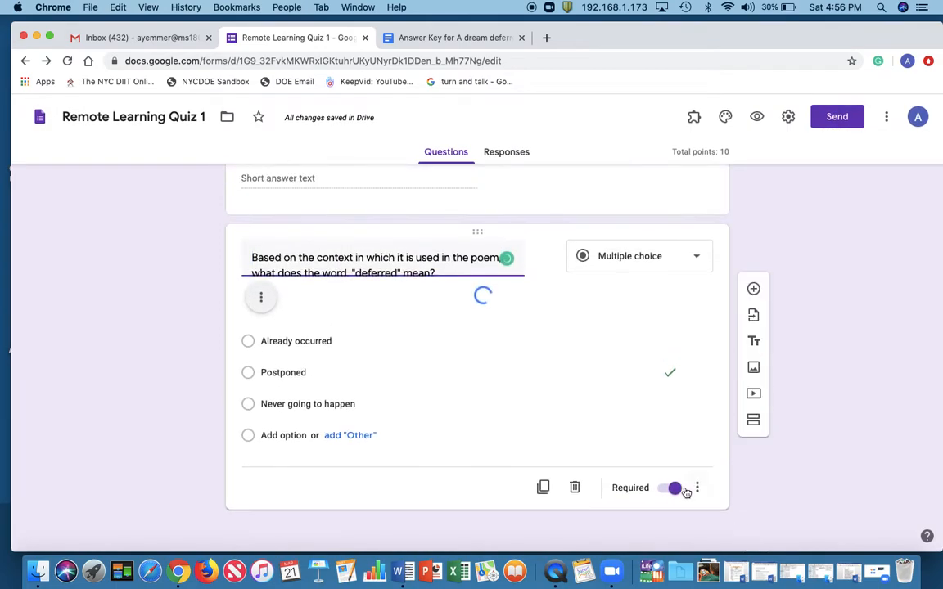
Add a new question after the poem question and copy "What are two things that Langston Hughes compares to a dream deferred?" into it from the answer key document
scroll(611, 384, "down", 5)
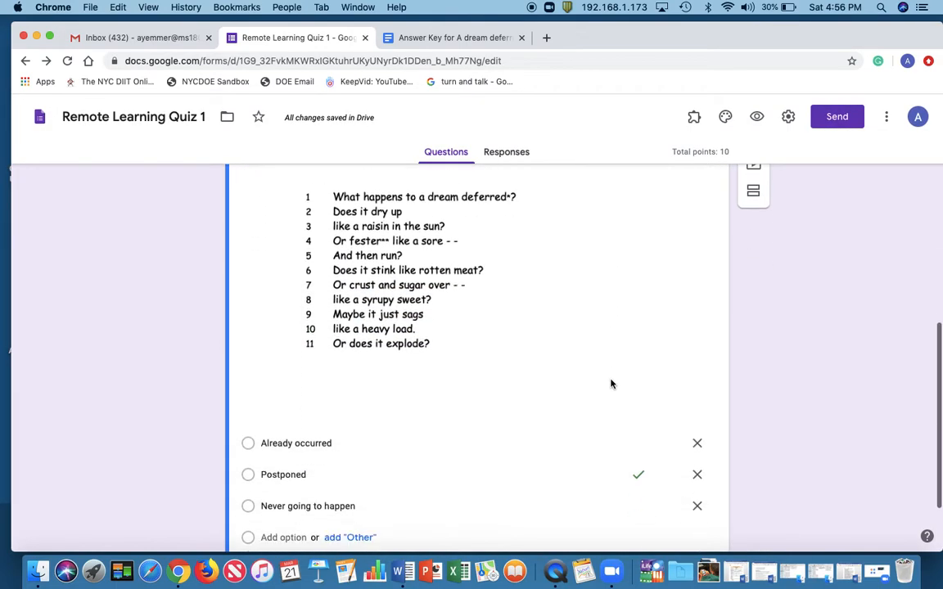
scroll(611, 384, "down", 1)
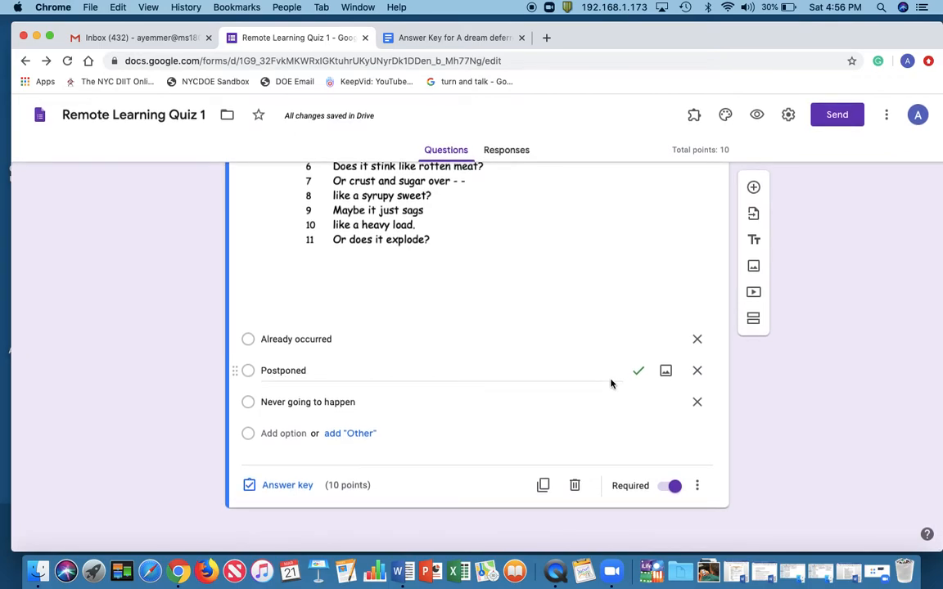
scroll(678, 281, "up", 5)
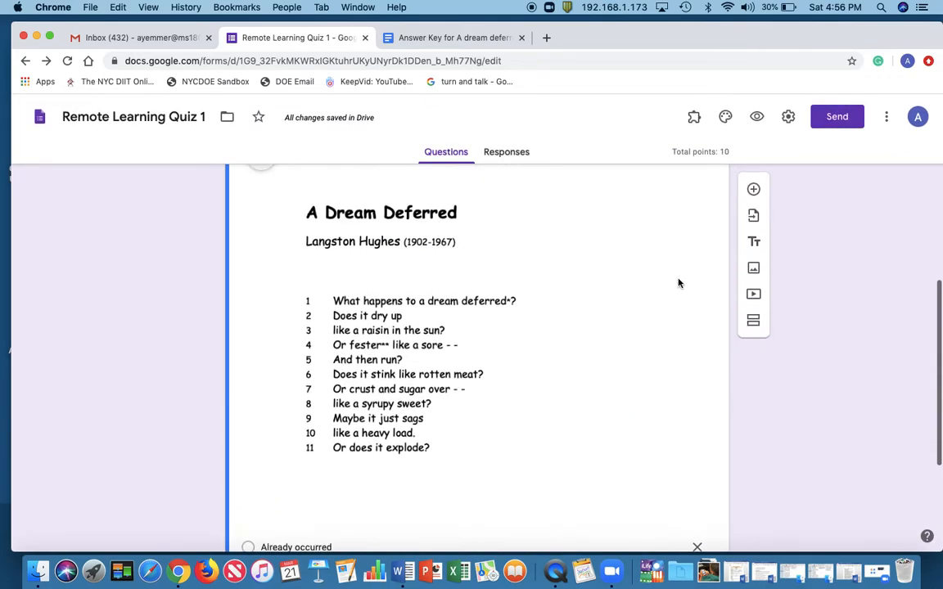
scroll(678, 284, "down", 5)
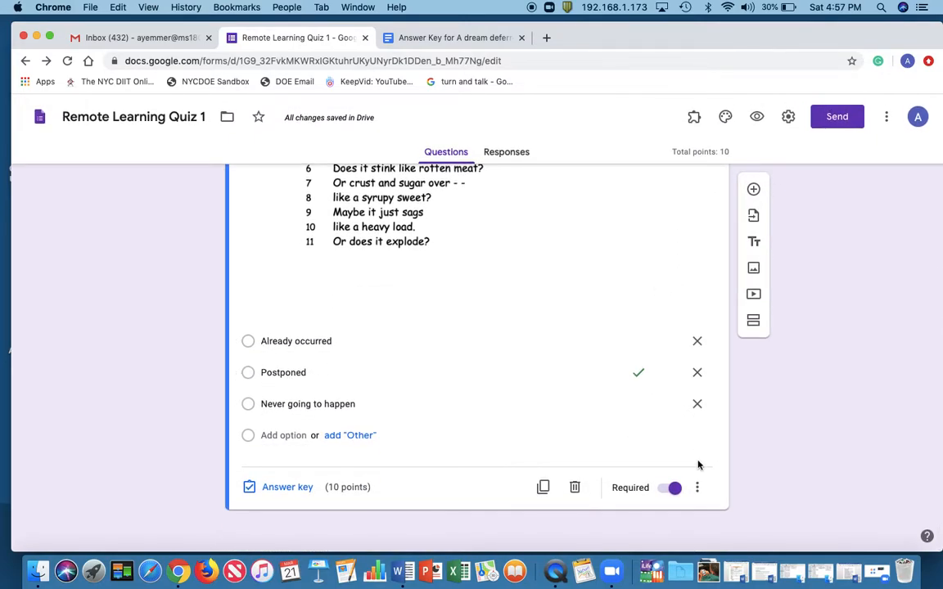
left_click(754, 190)
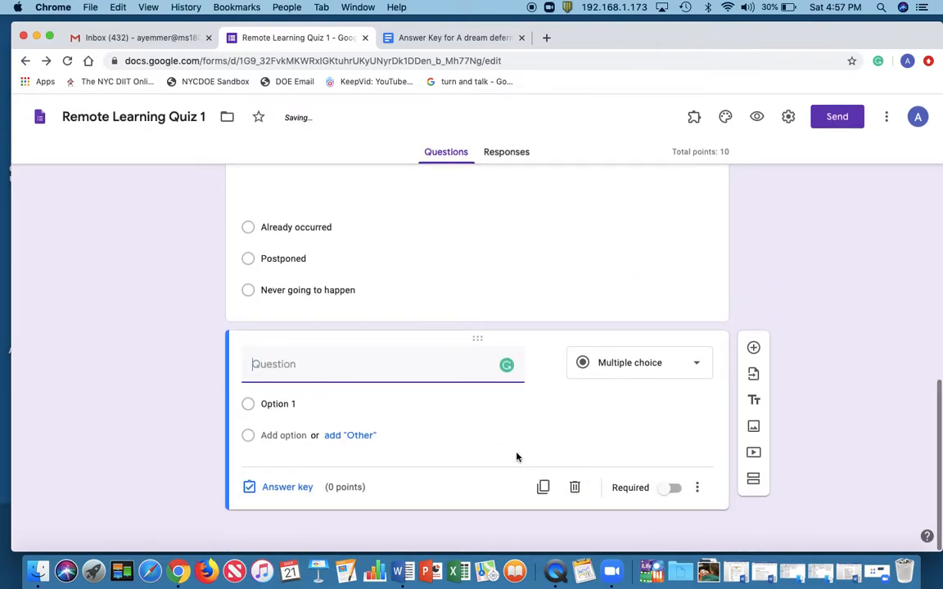
left_click(463, 37)
left_click_drag(253, 338, 591, 338)
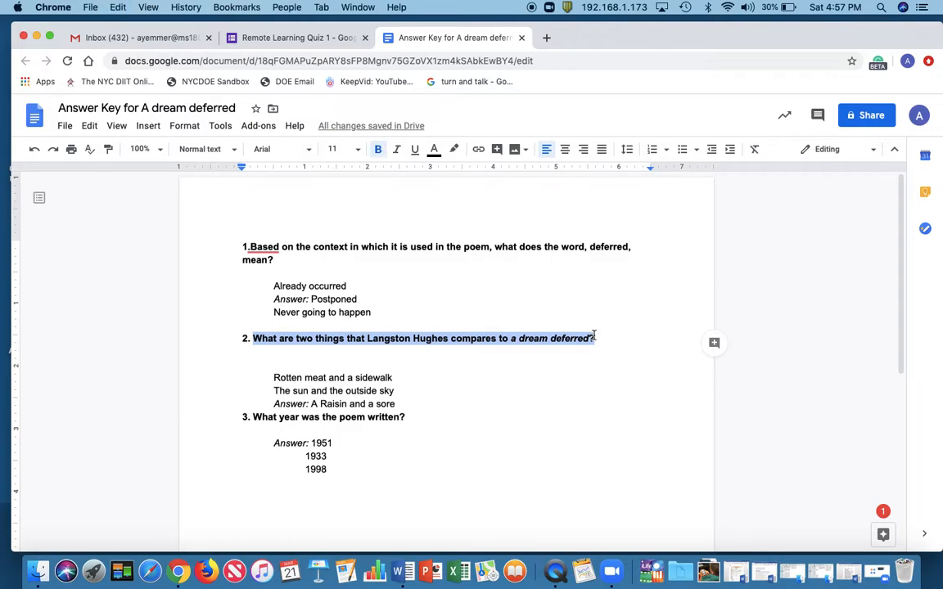
left_click(310, 38)
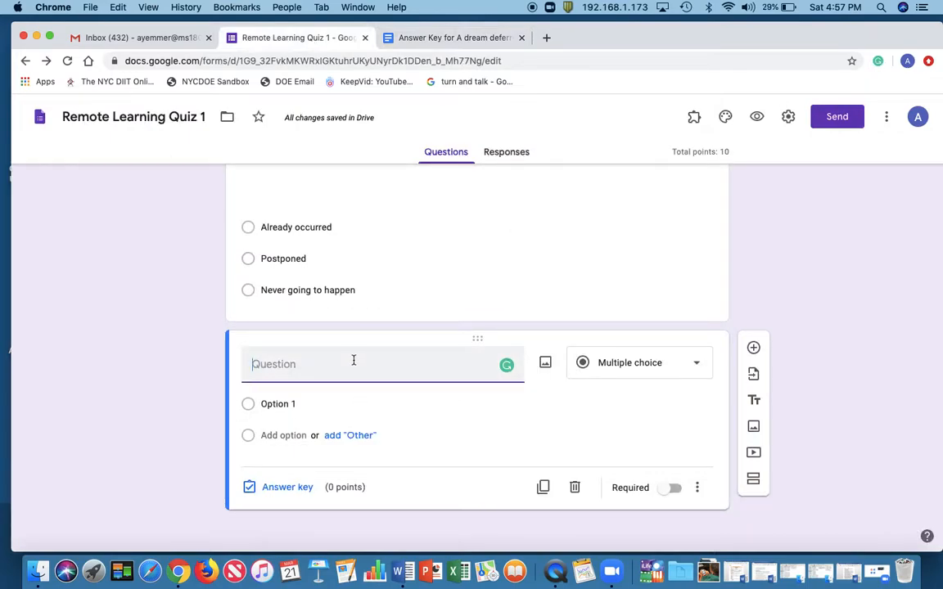
type("What are two things that Langston Hughes compares to a dream deferred?")
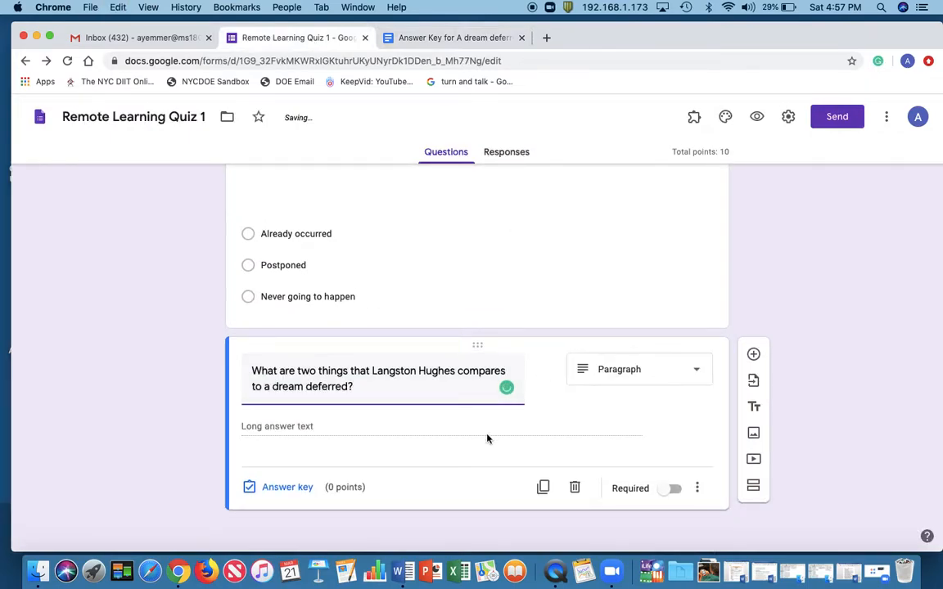
Check question 2 in the answer key document and change the new question's type from paragraph to multiple choice
left_click(426, 38)
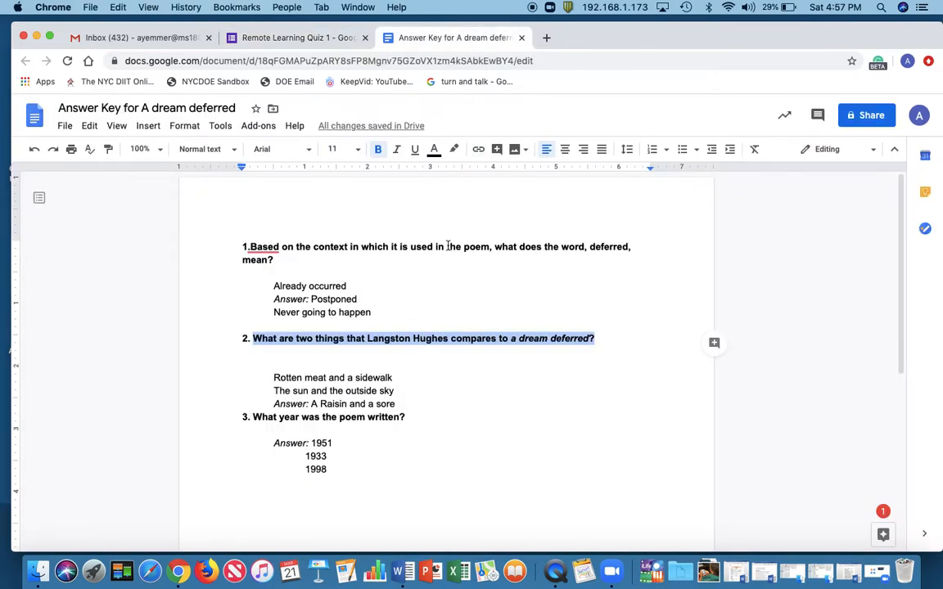
left_click(327, 39)
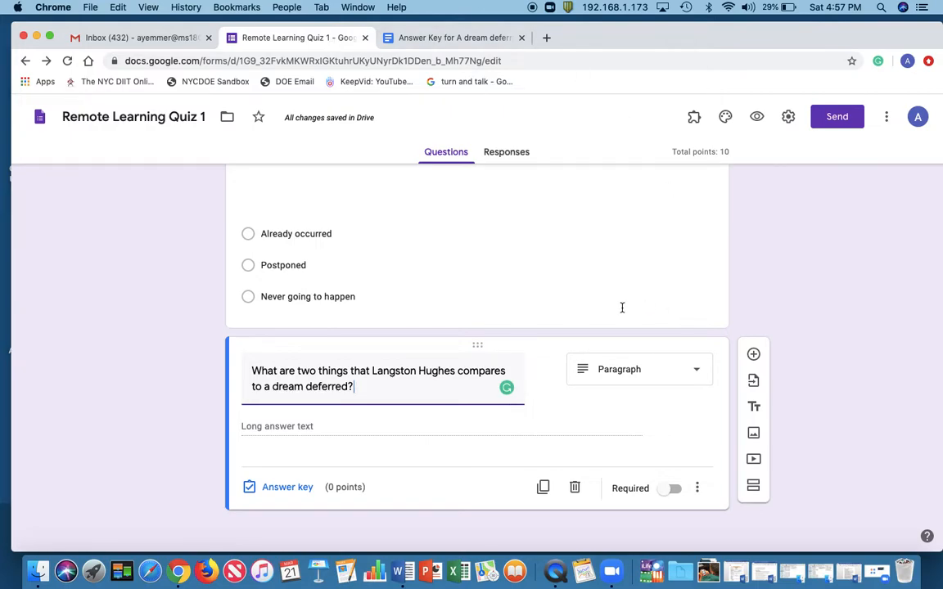
left_click(619, 373)
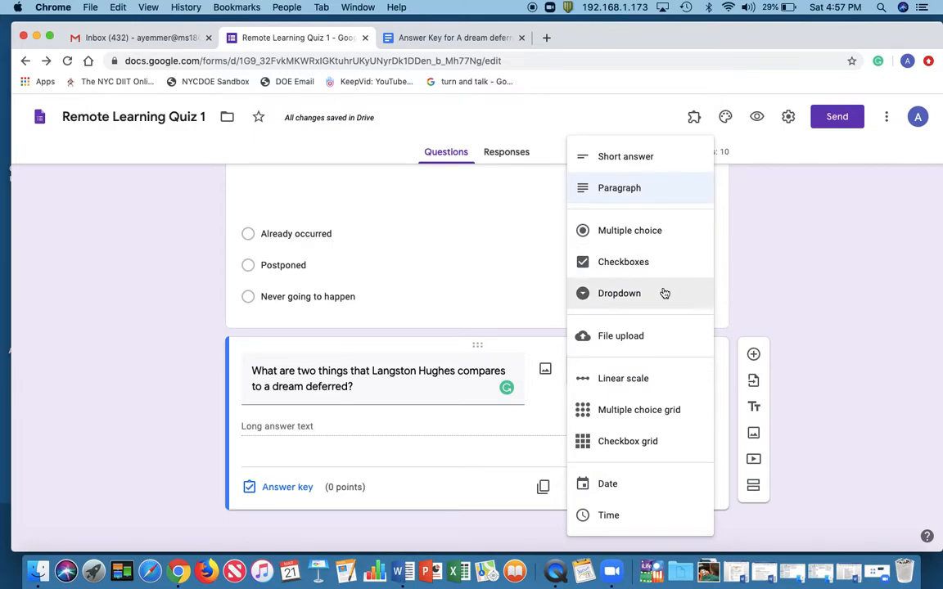
left_click(659, 236)
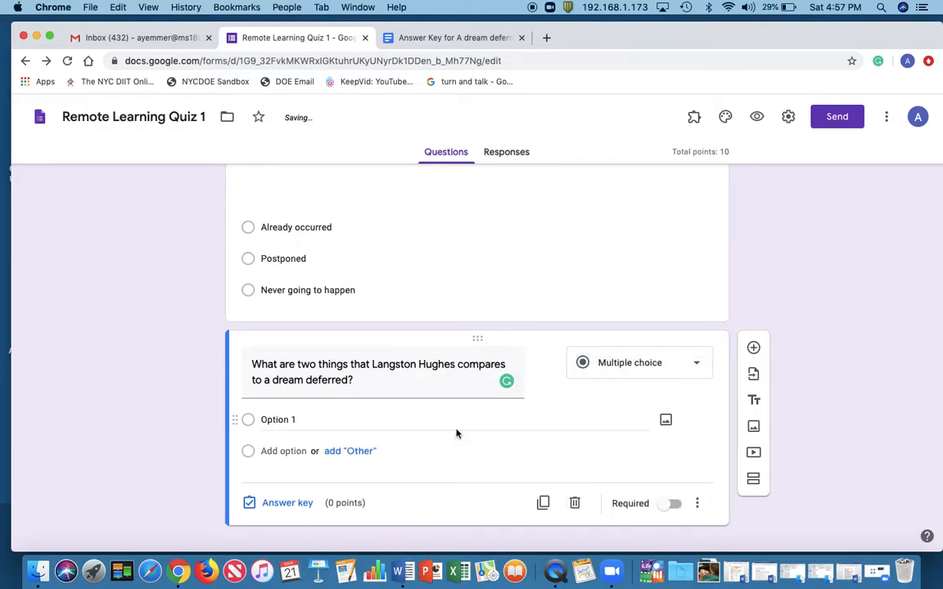
Copy "Rotten meat and a sidewalk" from question 2 of the answer key document into the new question's first answer option
left_click(306, 420)
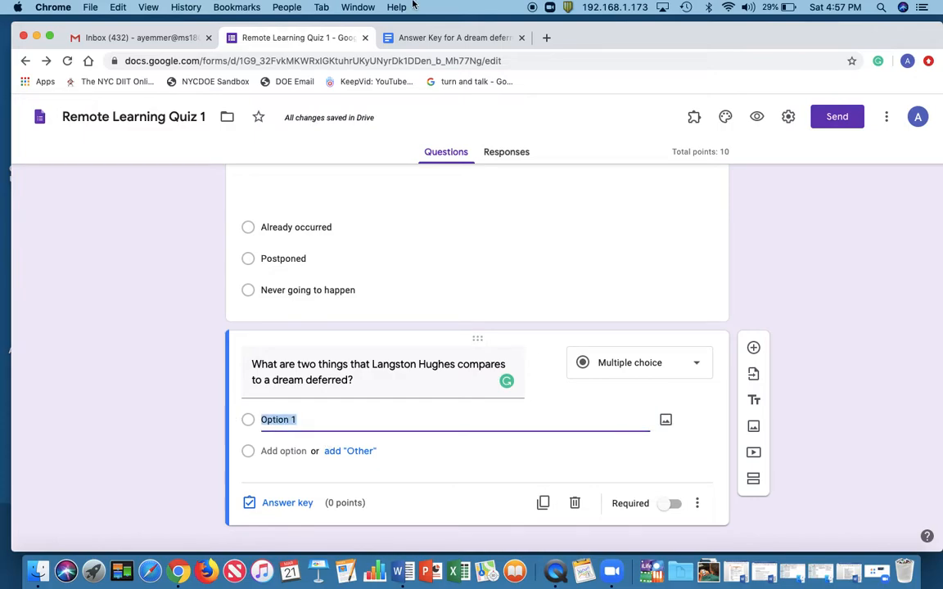
left_click(434, 39)
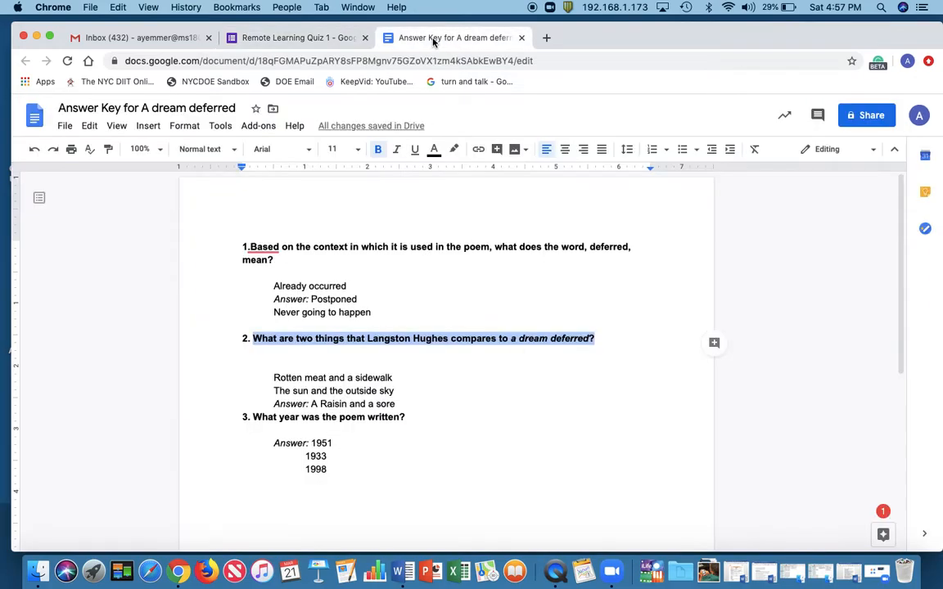
left_click_drag(395, 377, 275, 374)
key("super+c")
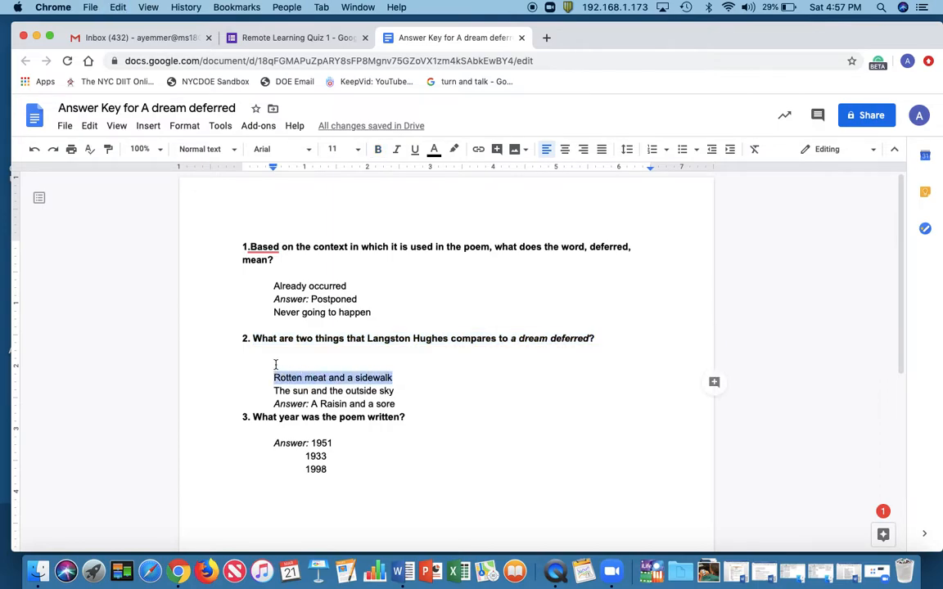
left_click(309, 40)
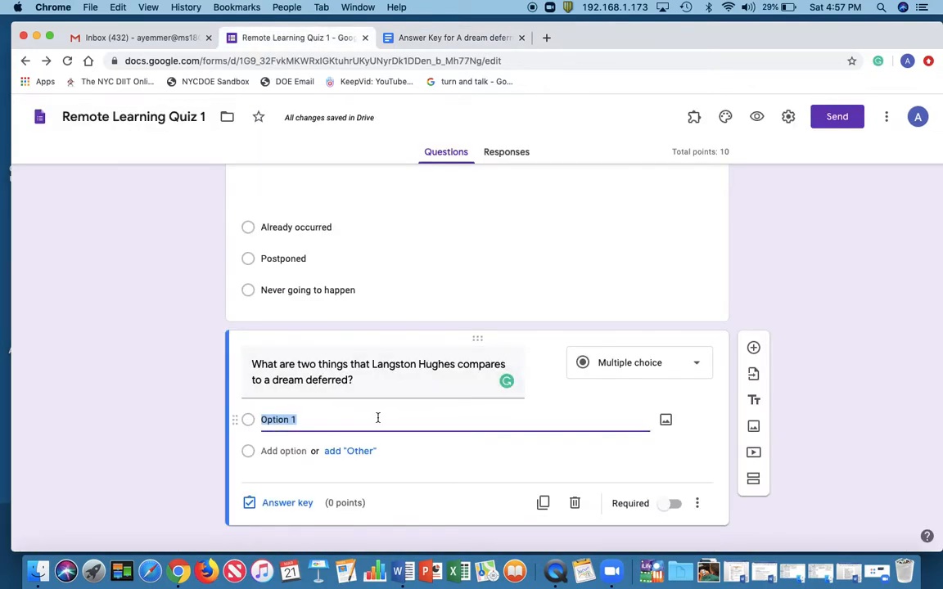
key("super+v")
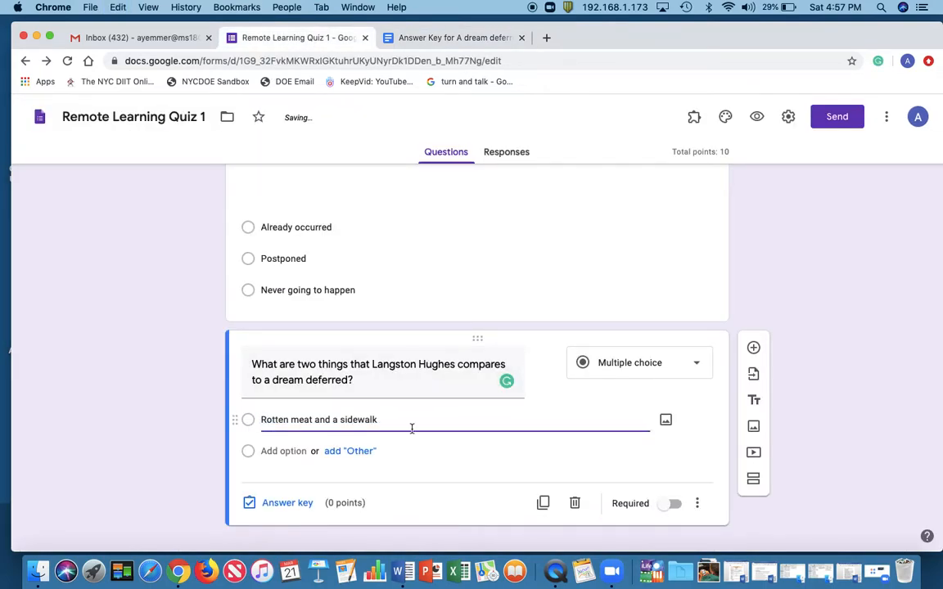
Copy "The sun and the outside sky" from question 2 of the answer key document into a second answer option
left_click(458, 40)
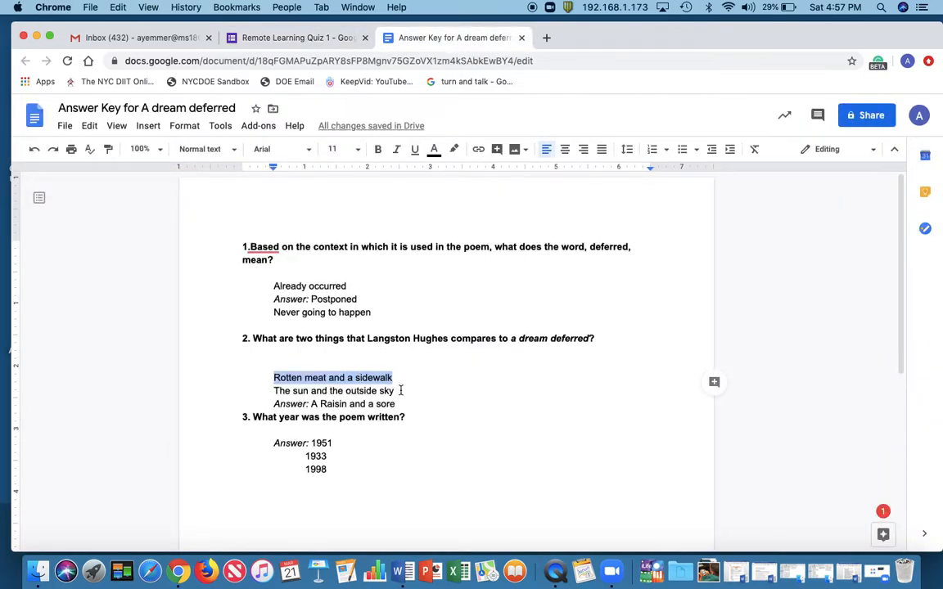
left_click_drag(398, 391, 274, 391)
key("super+c")
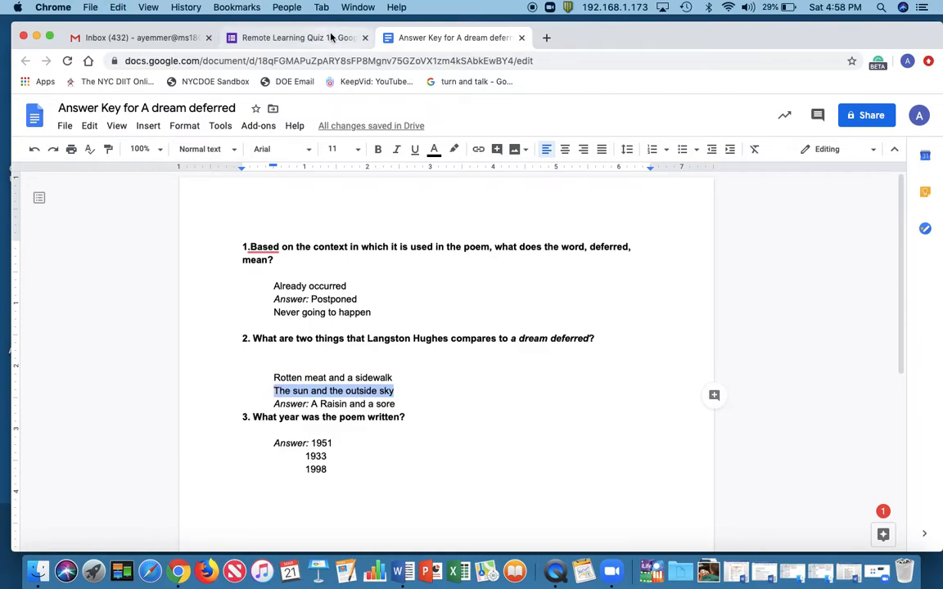
left_click(298, 36)
left_click(302, 451)
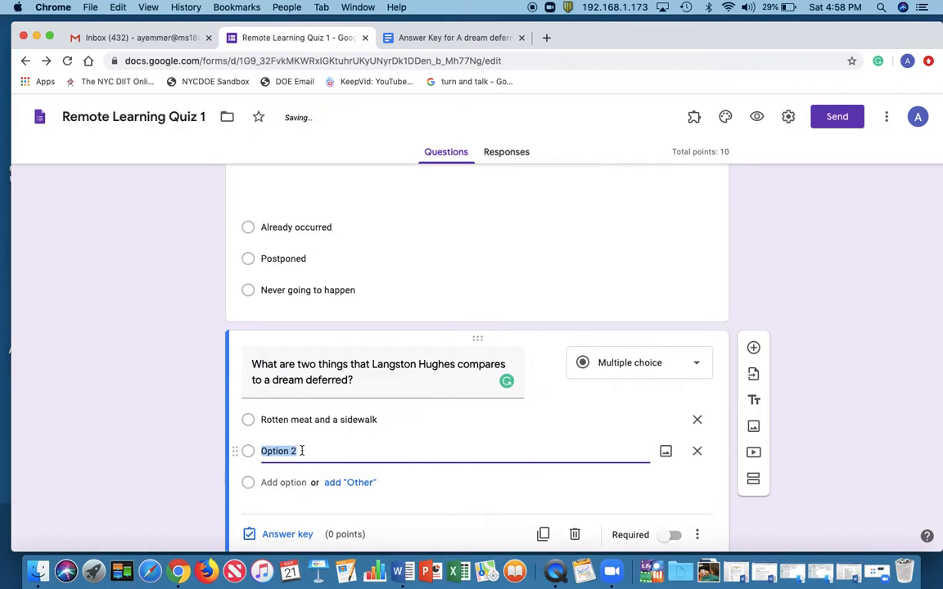
key("super+v")
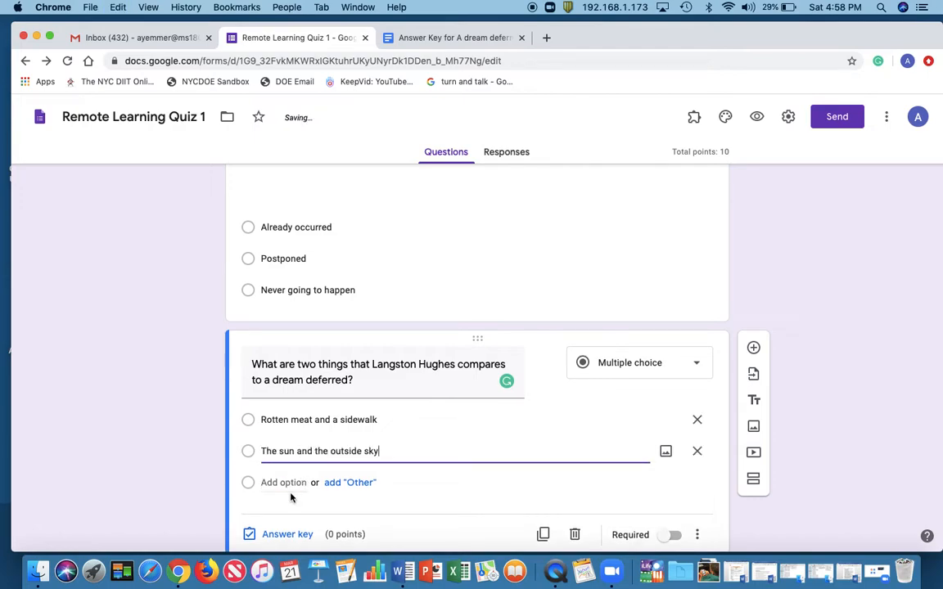
Add a third answer option and copy "A Raisin and a sore" into it from question 2 of the answer key document
left_click(293, 483)
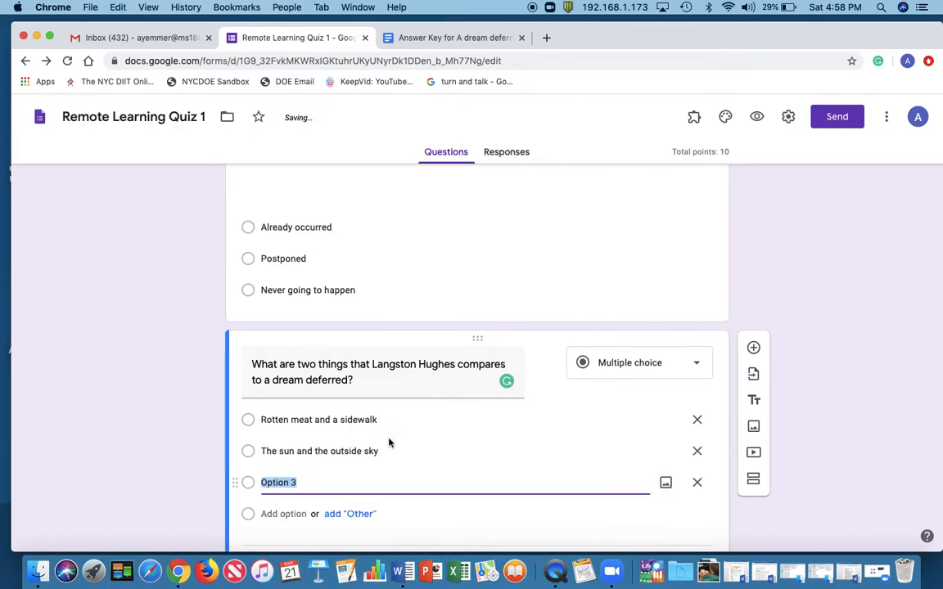
left_click(479, 38)
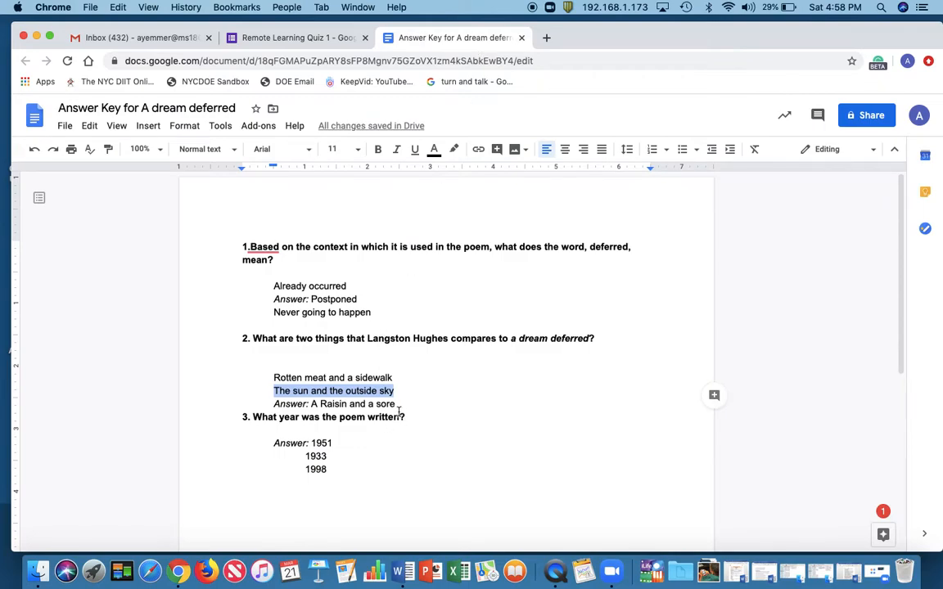
left_click_drag(399, 404, 311, 403)
key("super+c")
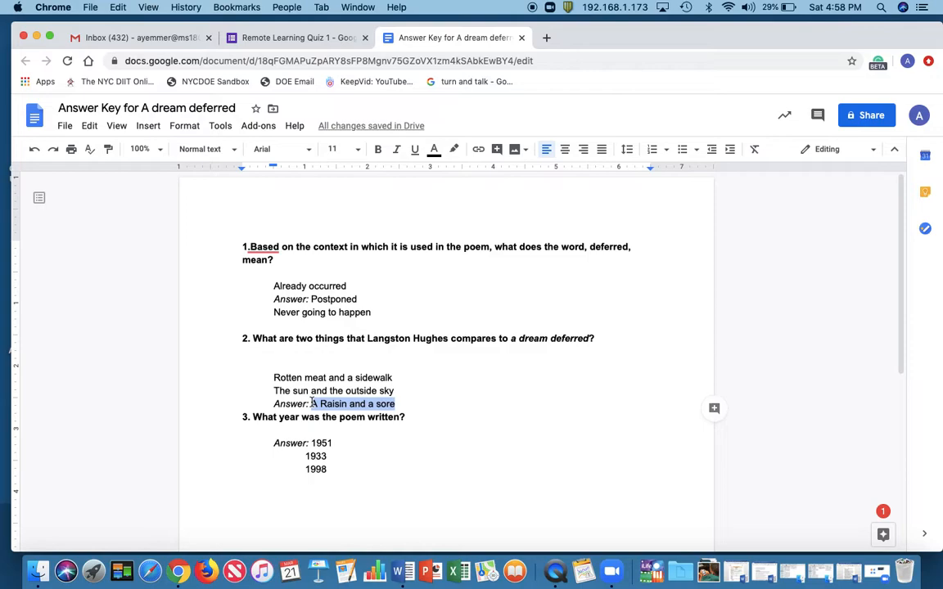
left_click(299, 37)
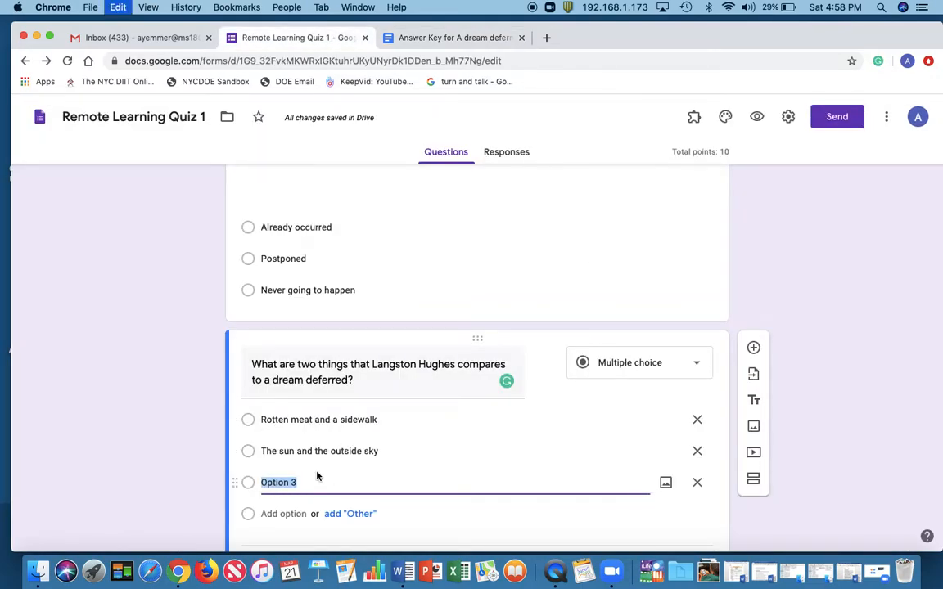
key("super+v")
Make the Langston Hughes comparison question required and set its answer key to "A Raisin and a sore" worth 10 points
scroll(595, 398, "down", 2)
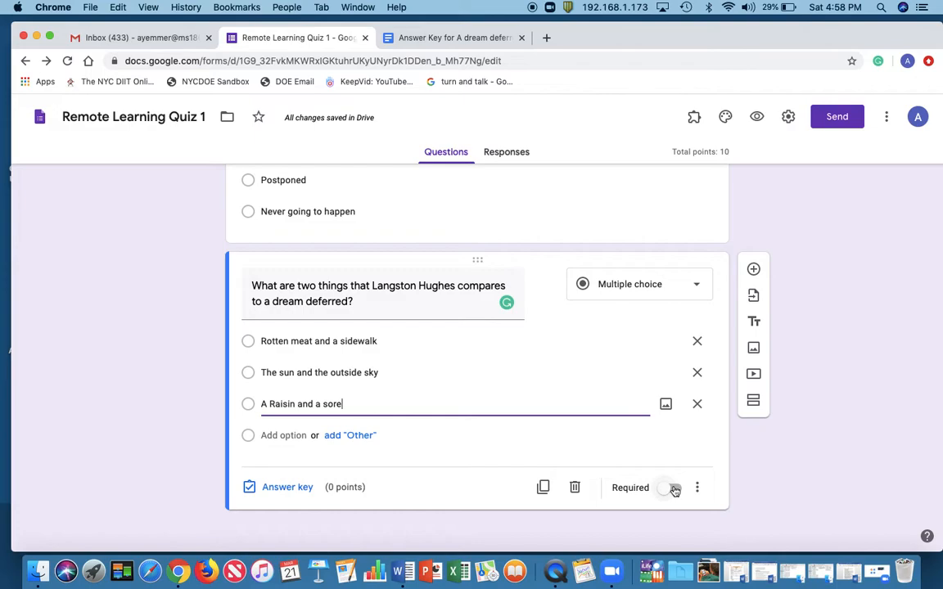
left_click(673, 489)
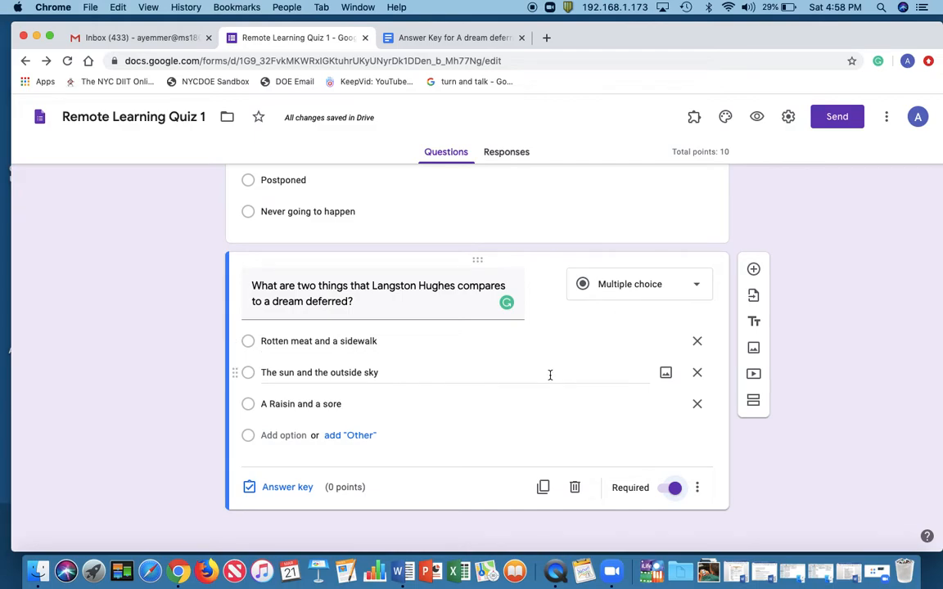
left_click(293, 491)
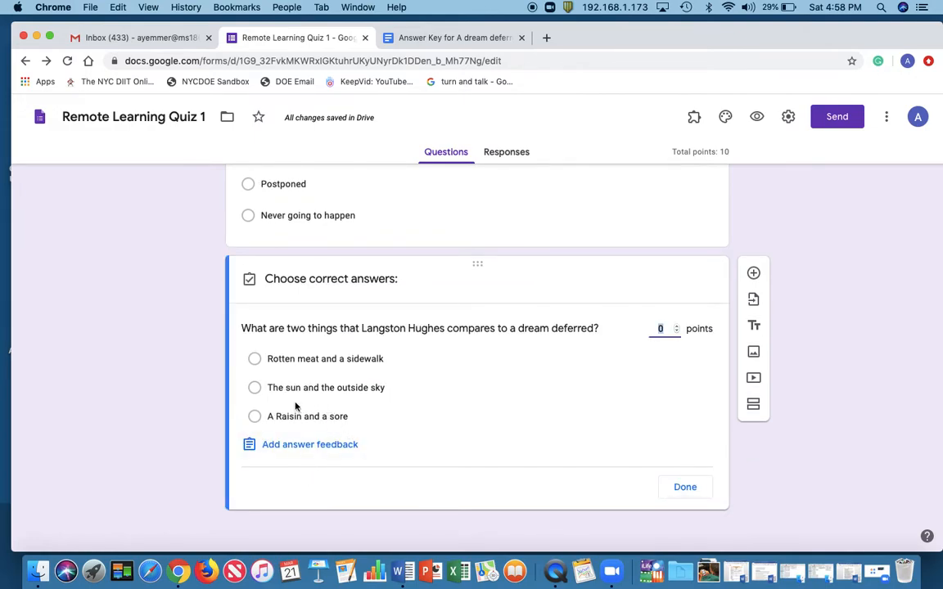
left_click(256, 416)
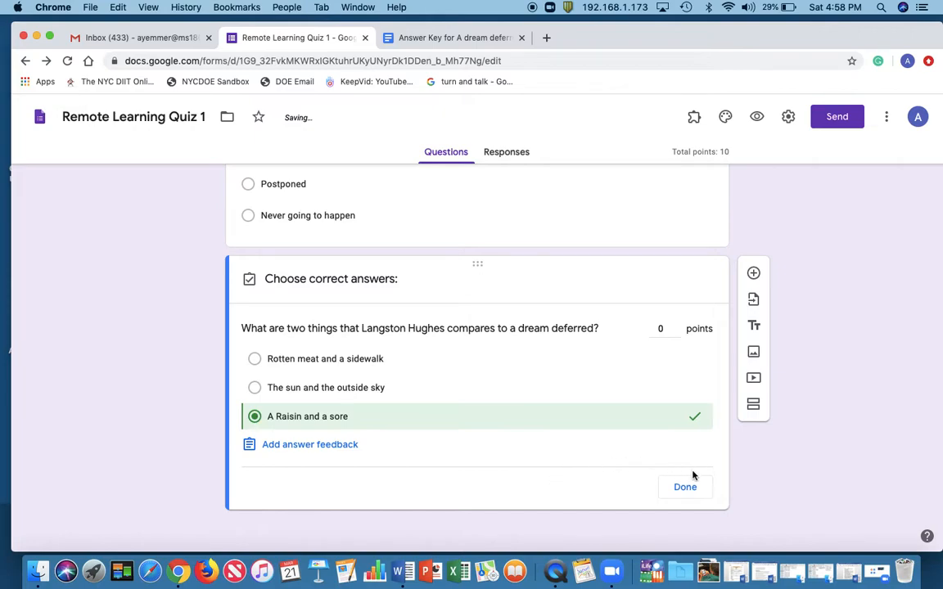
left_click(672, 330)
type("10")
left_click(688, 488)
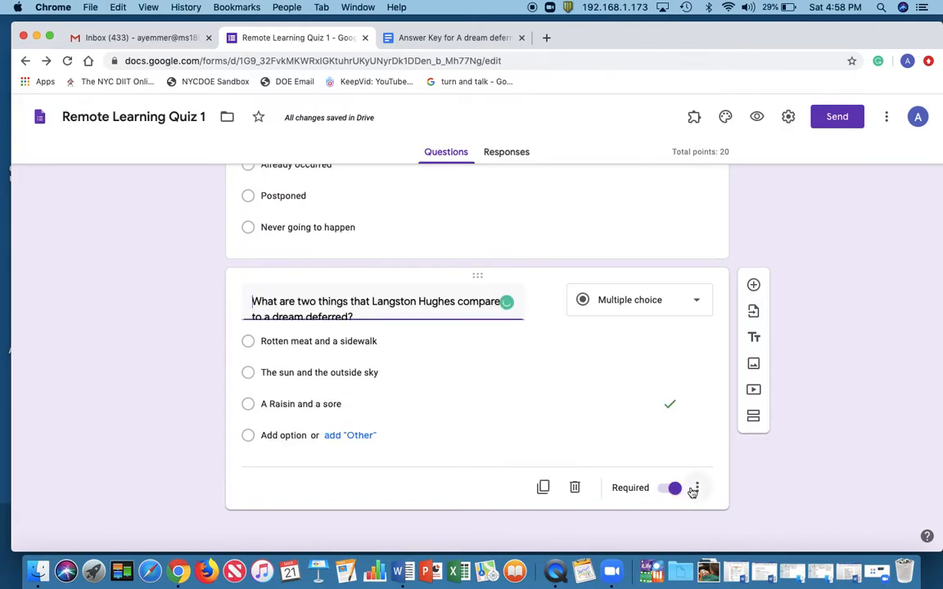
Add a new section after the Class question and title it "Multiple Choice"
scroll(569, 407, "up", 15)
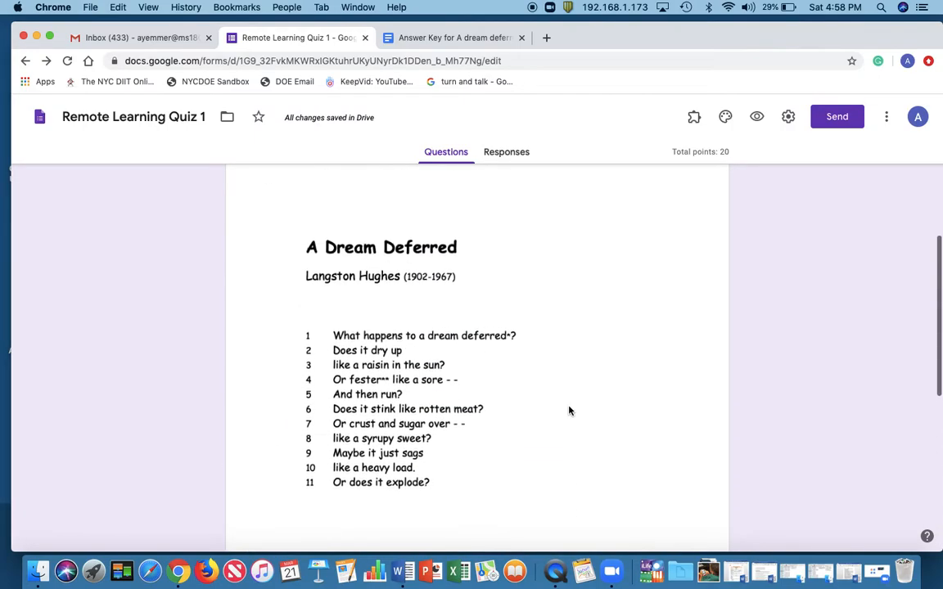
scroll(569, 411, "down", 15)
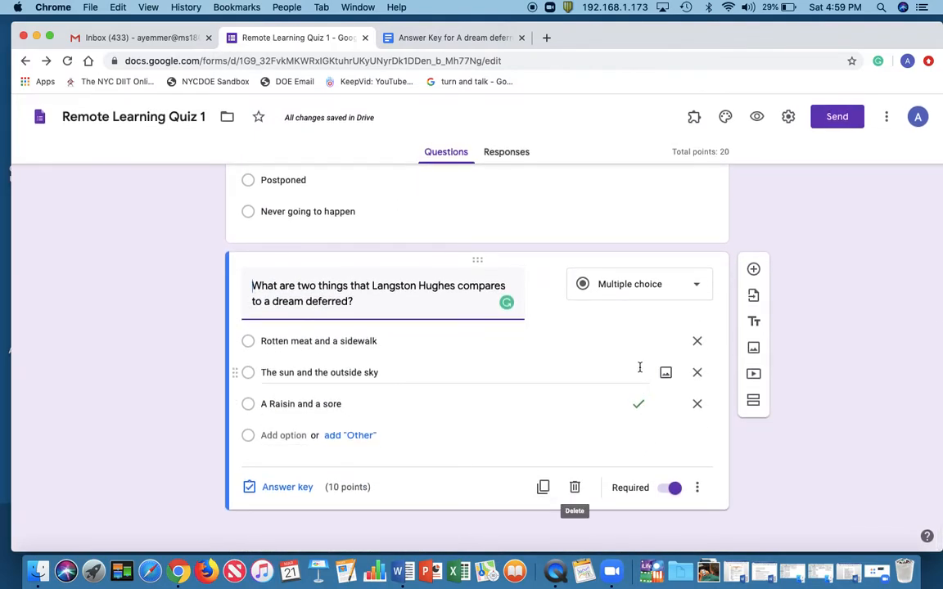
scroll(640, 370, "up", 4)
scroll(640, 372, "up", 10)
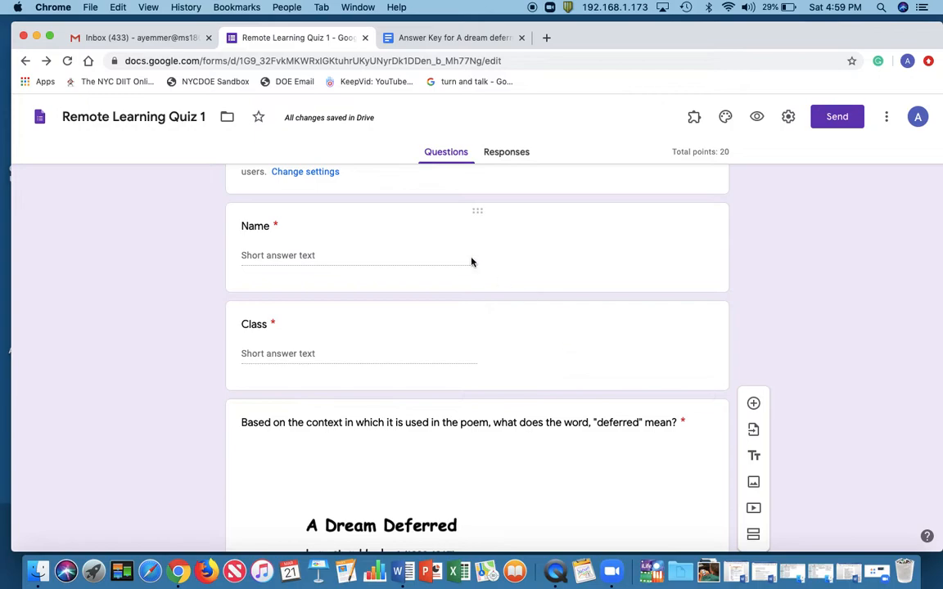
left_click(495, 369)
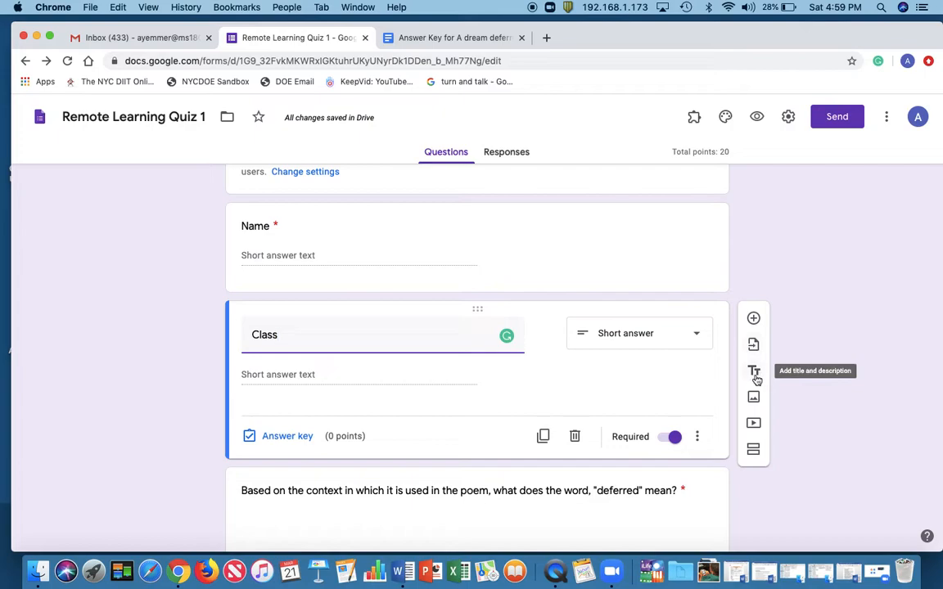
left_click(753, 451)
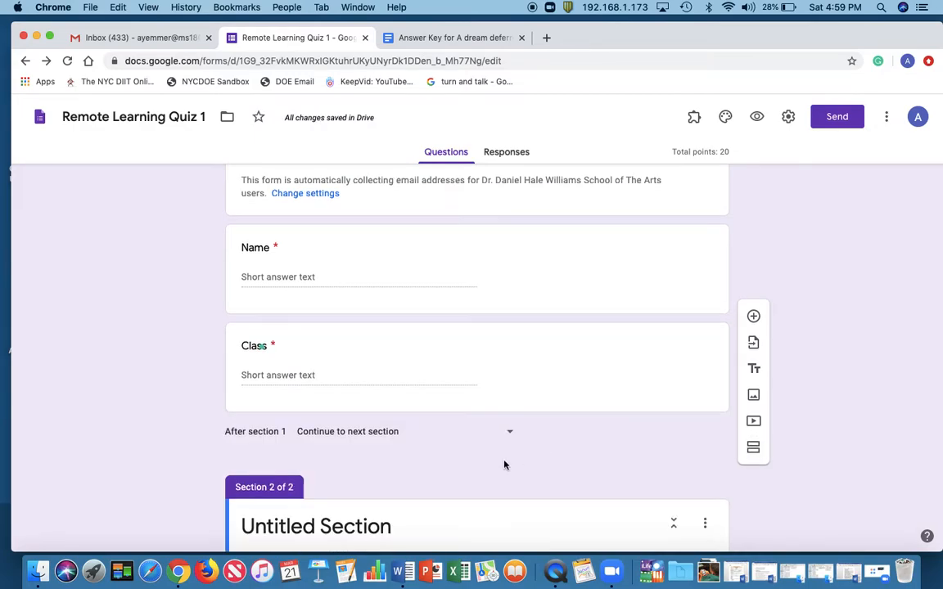
left_click(380, 303)
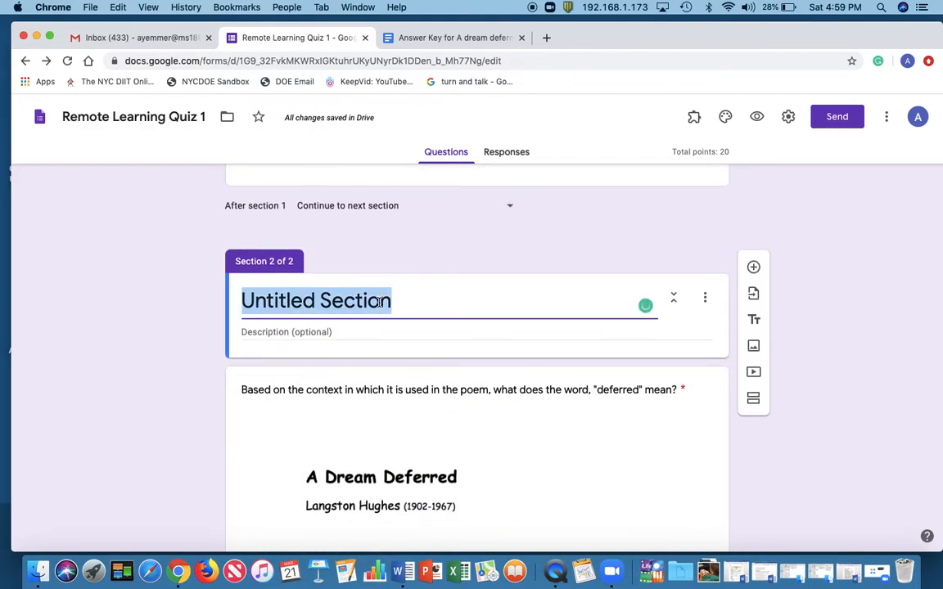
type("Muli")
key("BackSpace")
type("t")
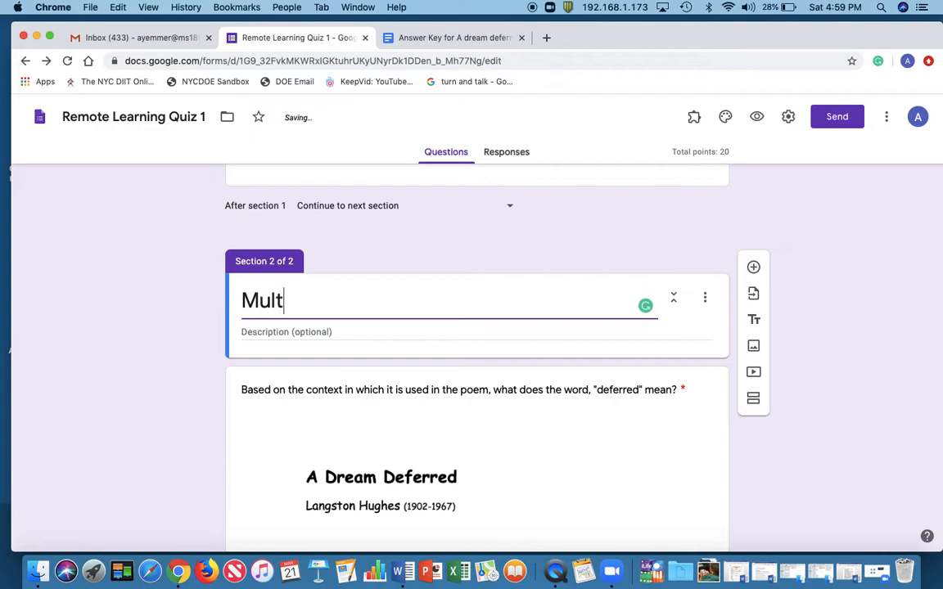
type("iple Choice")
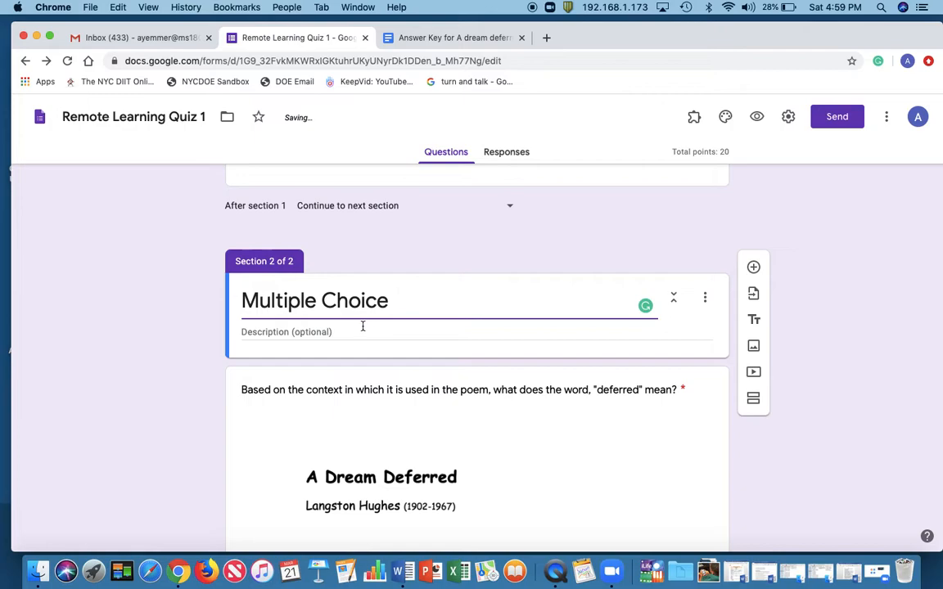
Enter "Select the answer that best fits the question asked." as the Multiple Choice section's description
left_click(455, 328)
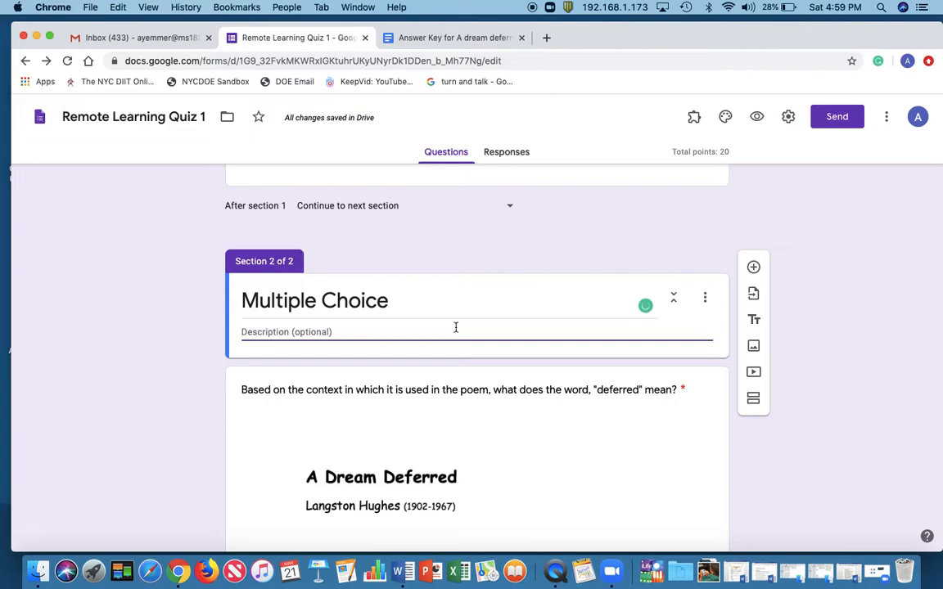
type("Select the")
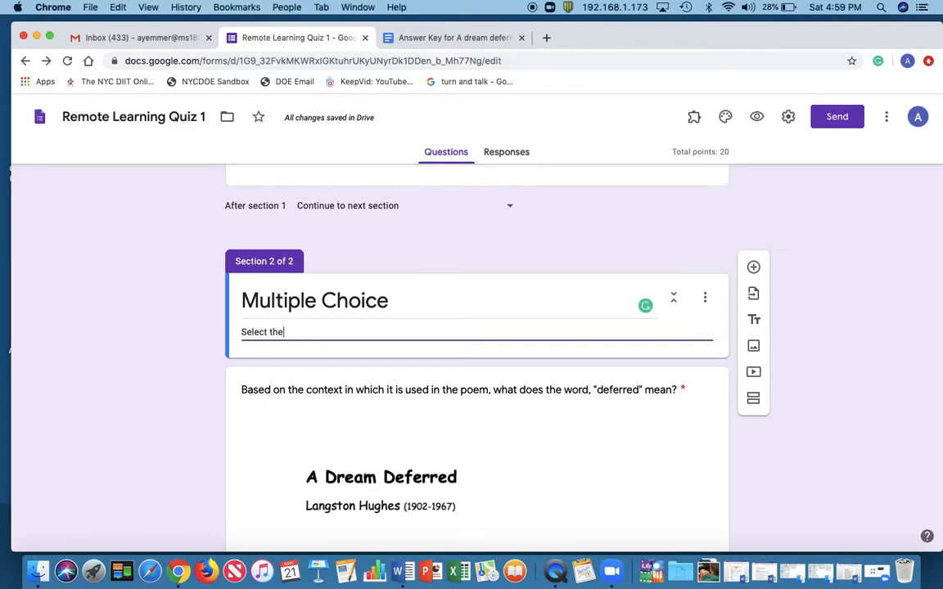
type(" answer that best")
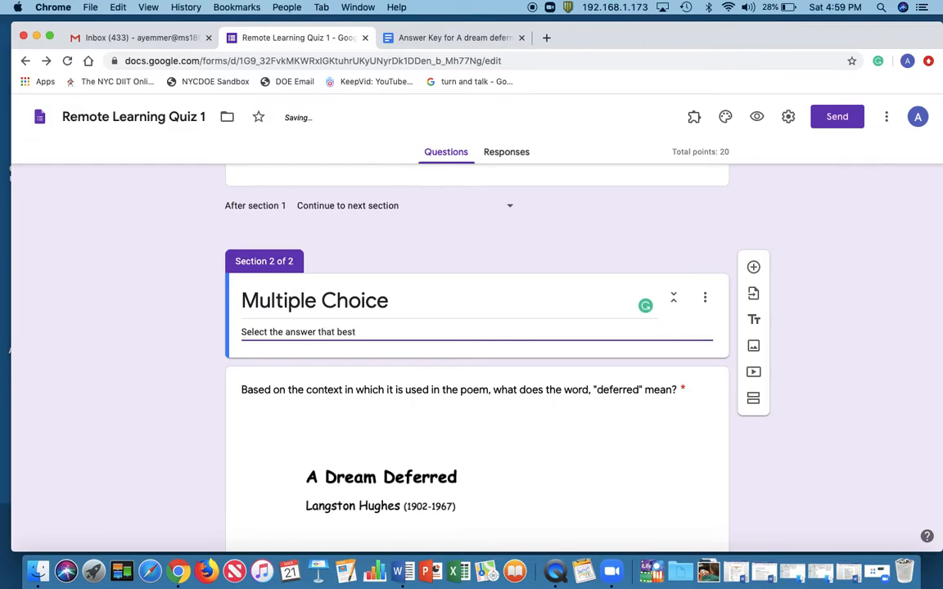
type(" fits the")
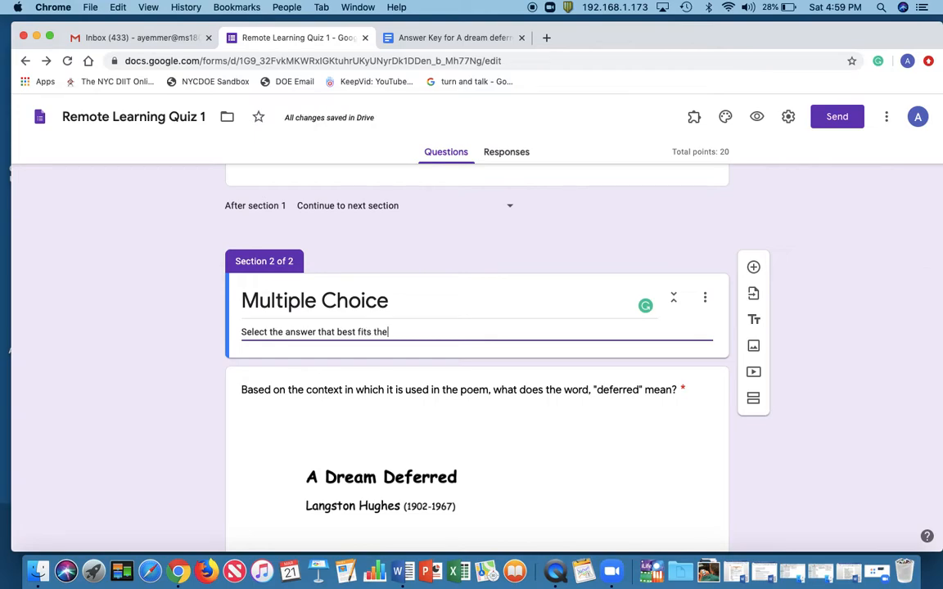
type(" question aske")
Examine the choices for where the form goes after section 1 without changing the setting
scroll(509, 229, "up", 2)
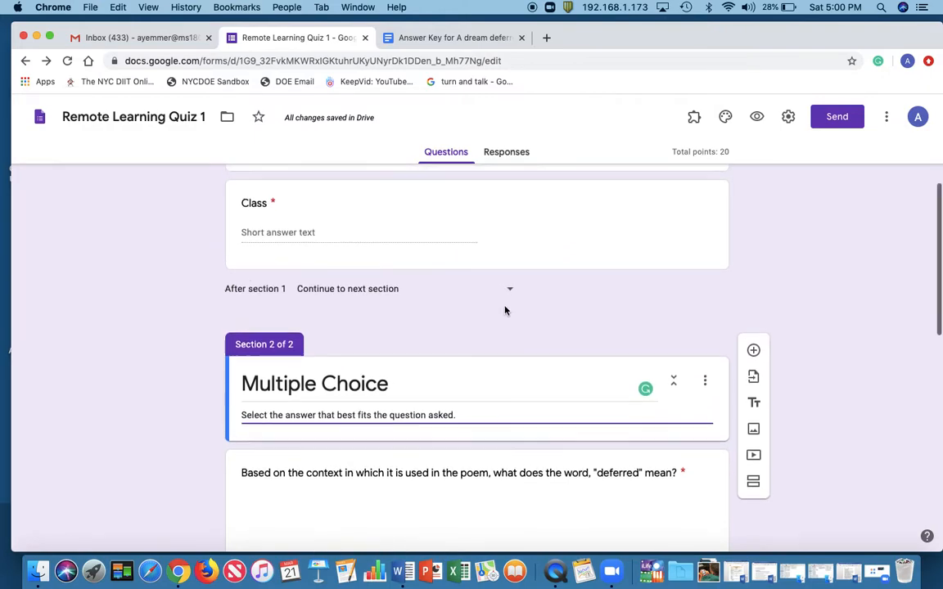
scroll(505, 310, "up", 2)
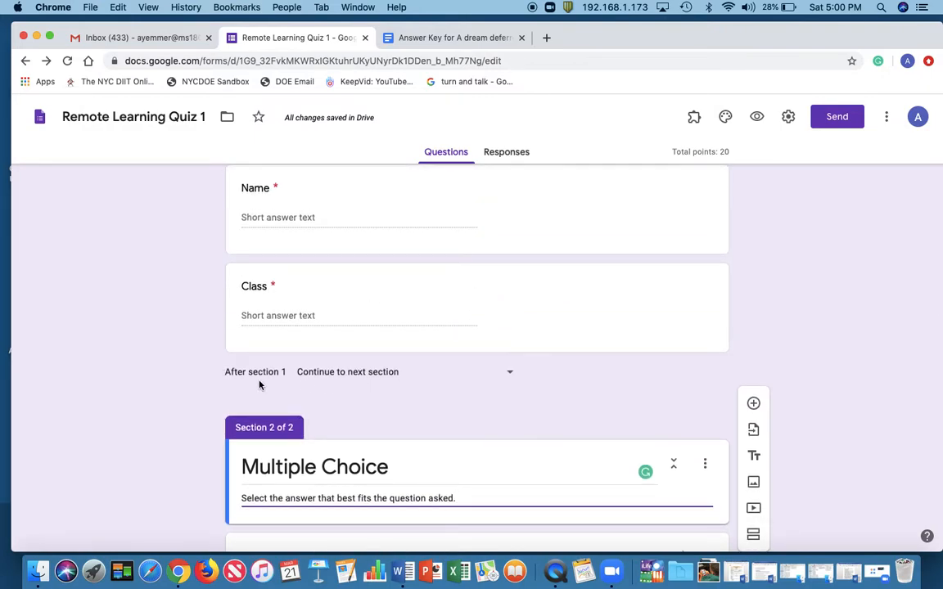
left_click(512, 375)
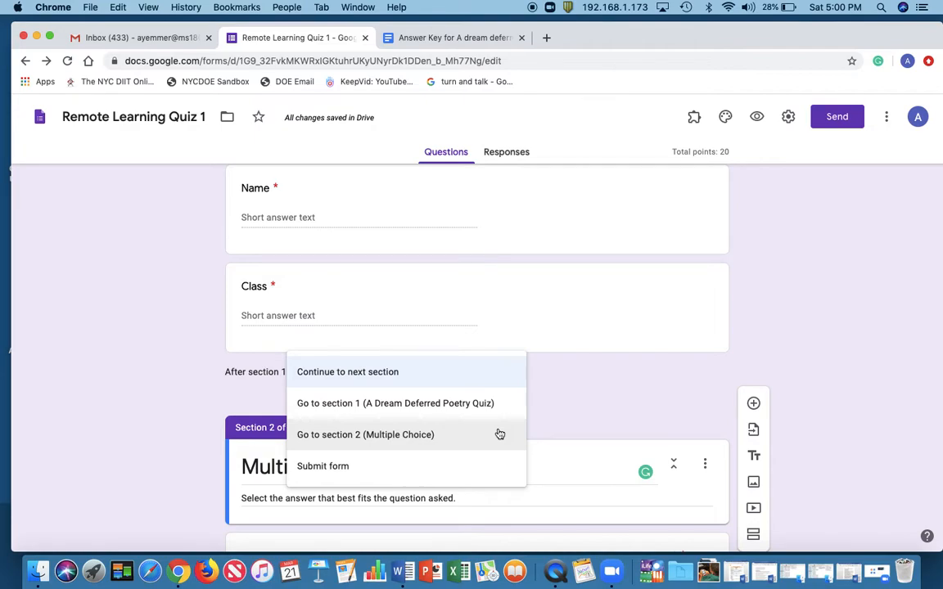
left_click(554, 439)
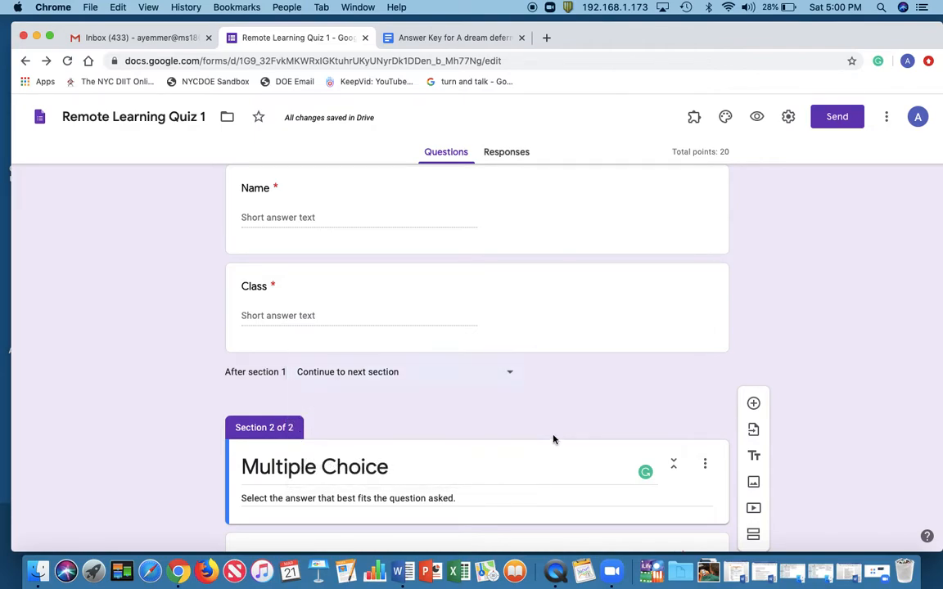
Add a new section after the Langston Hughes comparison question and title it "Short Response"
scroll(512, 440, "down", 3)
scroll(512, 442, "down", 10)
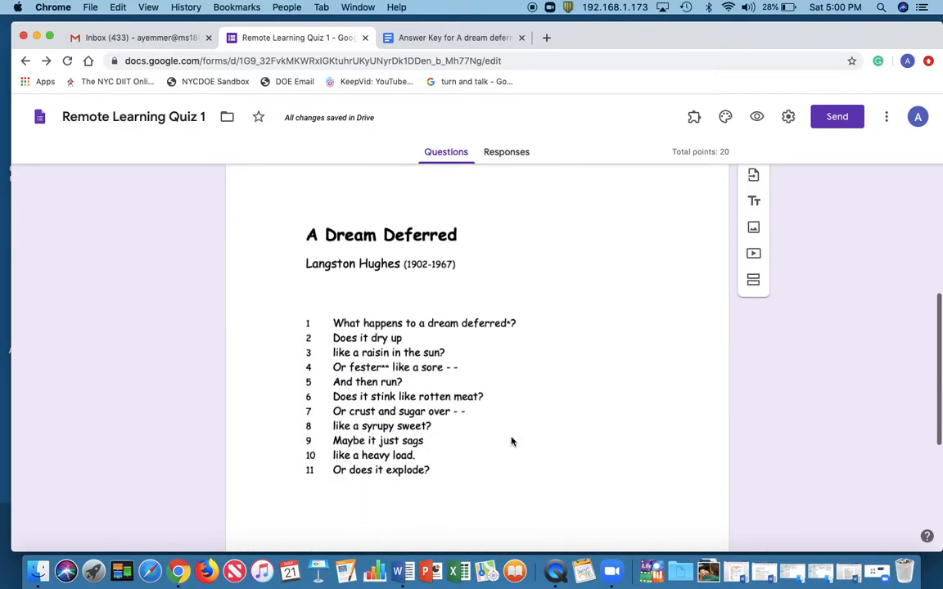
scroll(512, 442, "down", 2)
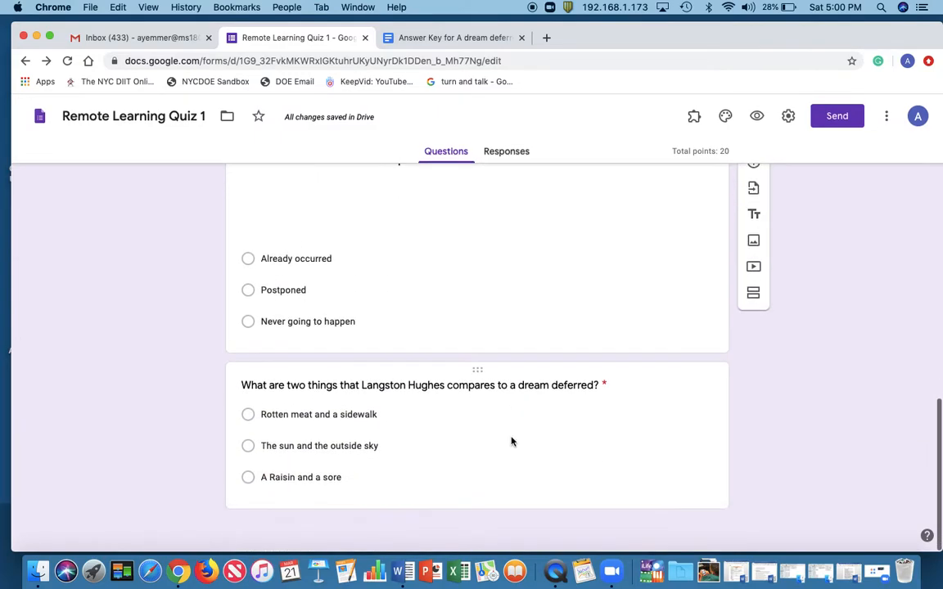
left_click(518, 485)
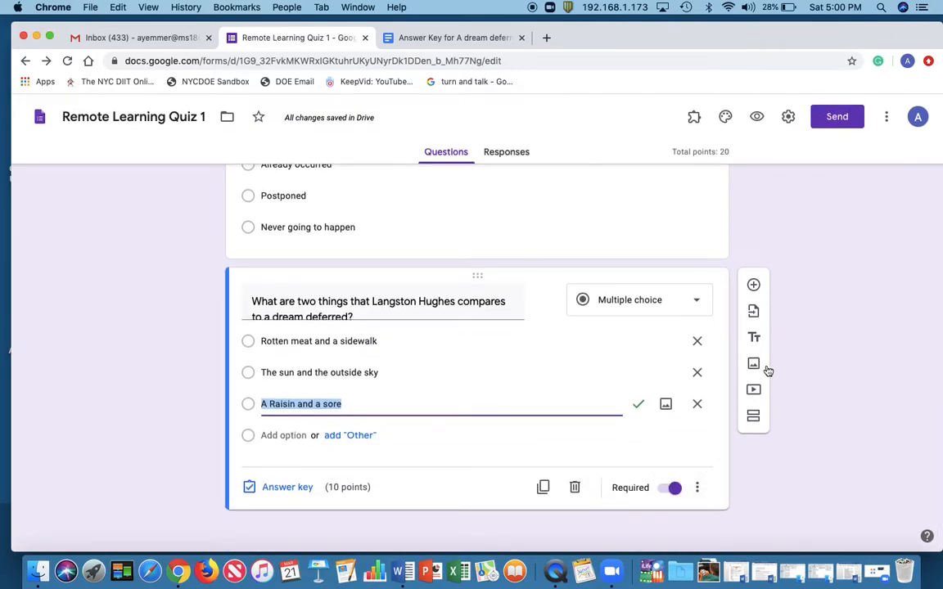
left_click(754, 416)
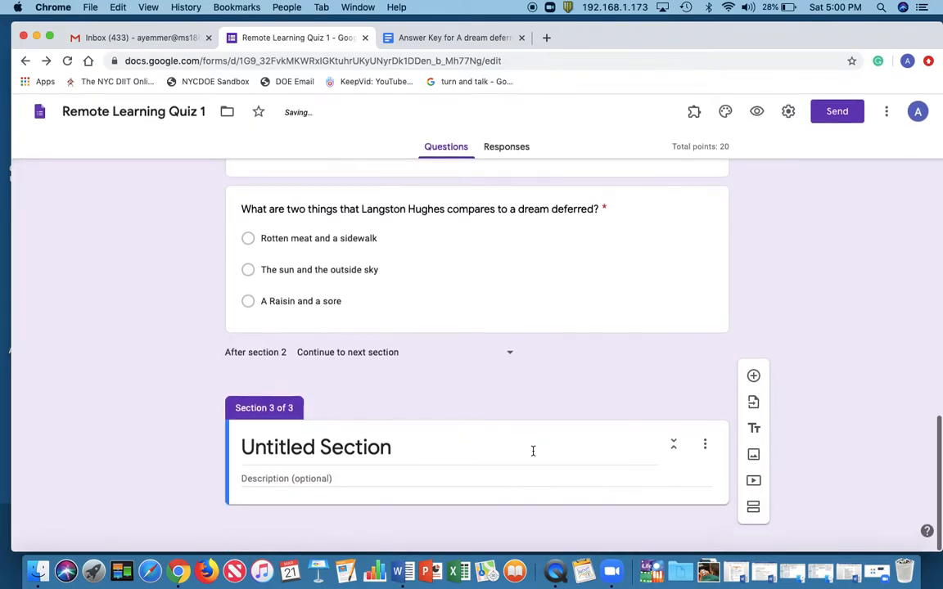
left_click(421, 457)
type("Sh")
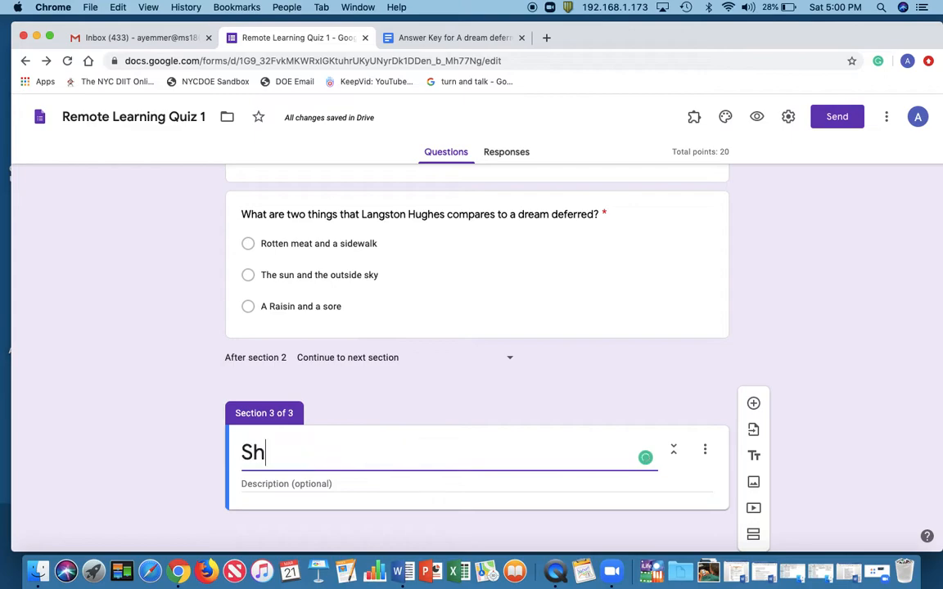
type("ort Resp")
type("onse")
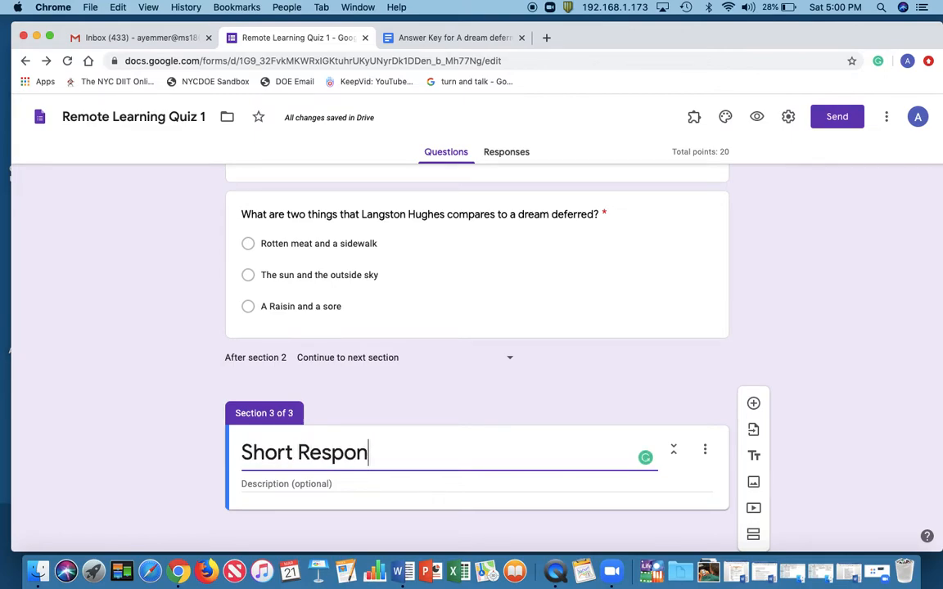
Enter "Use the acronym R.A.D.D. to answer the following question." as the Short Response section's description
left_click(397, 482)
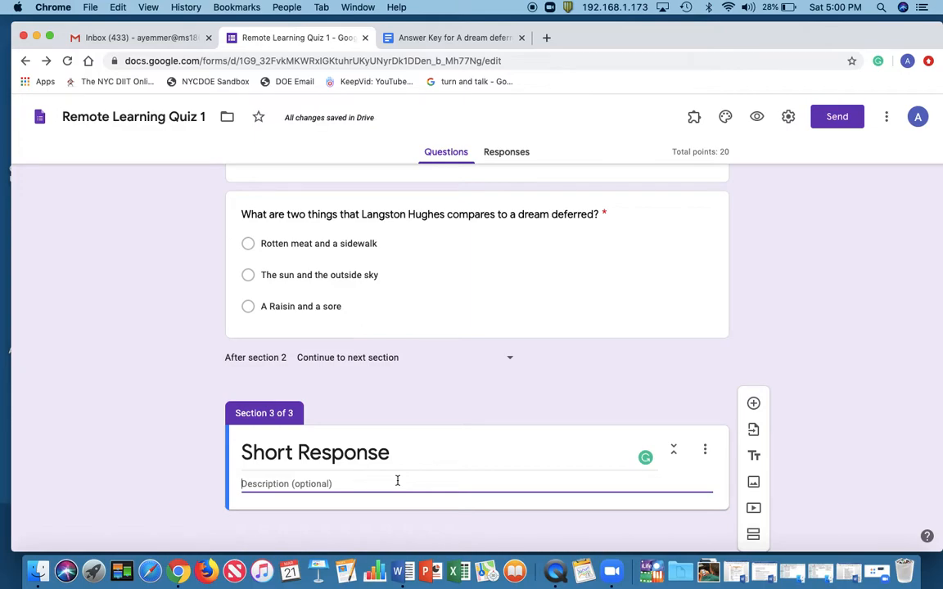
type("Use the acronym")
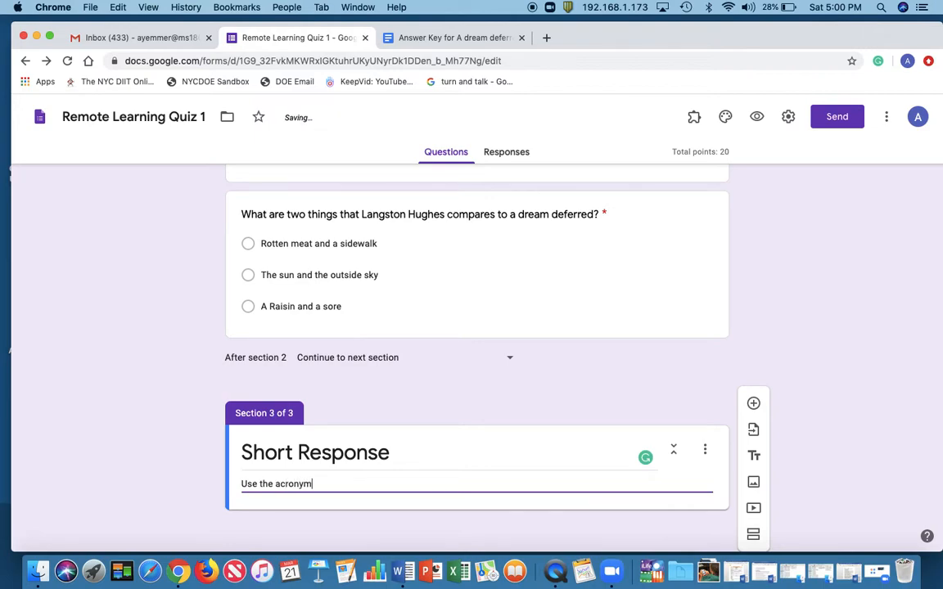
type(" R.A.D.D. to answer the following ques")
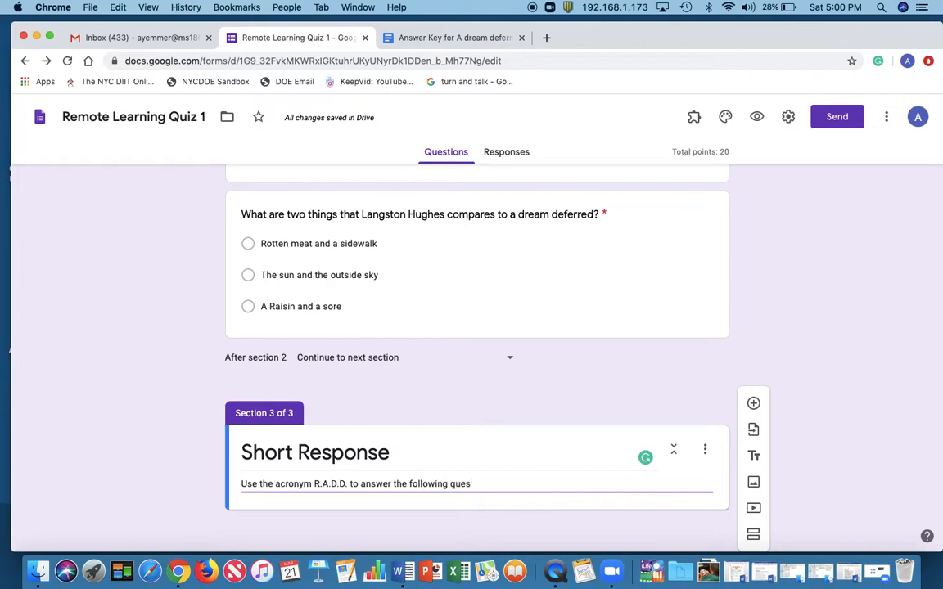
type("tion.")
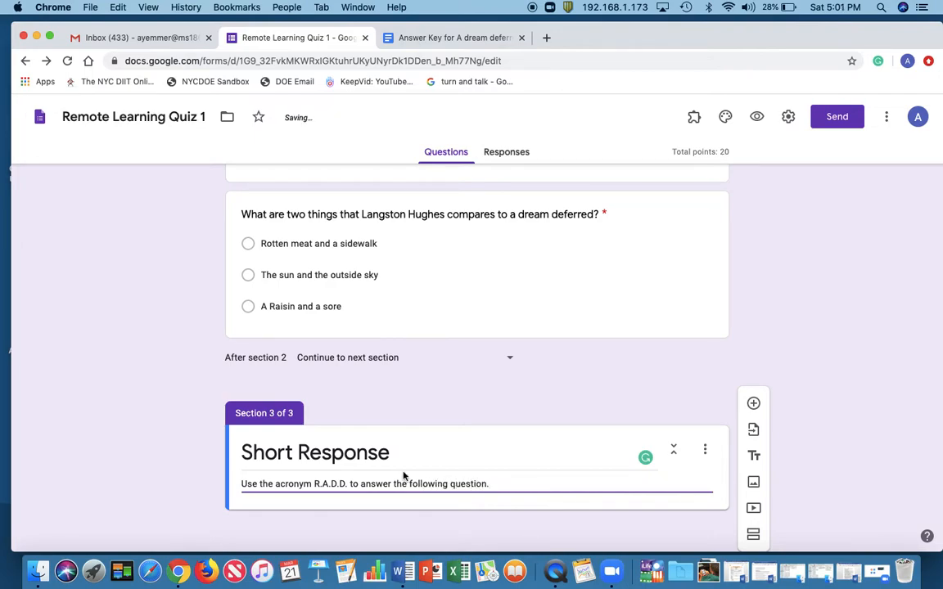
Change "question" to "questions" at the end of the Short Response section's description
left_click(677, 497)
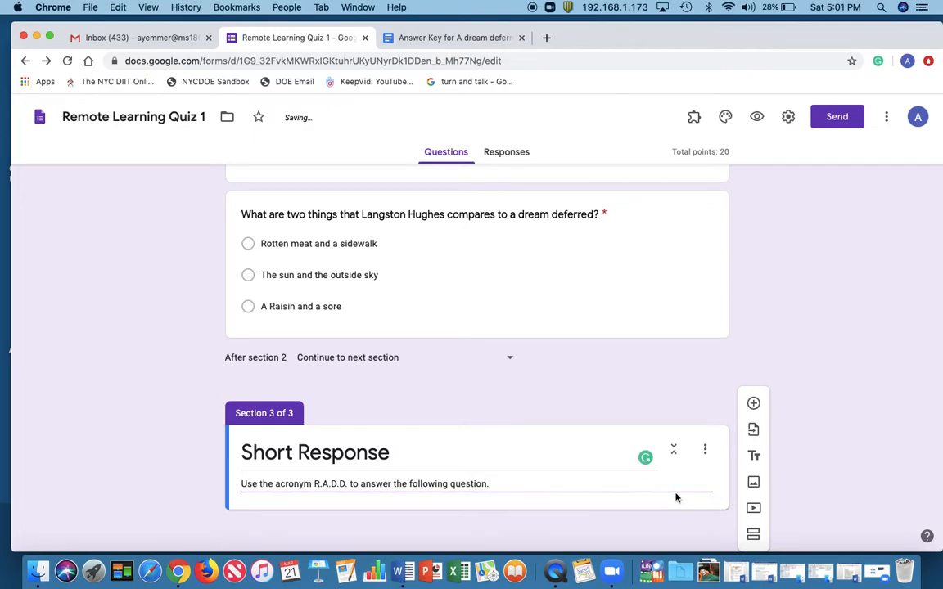
left_click(558, 458)
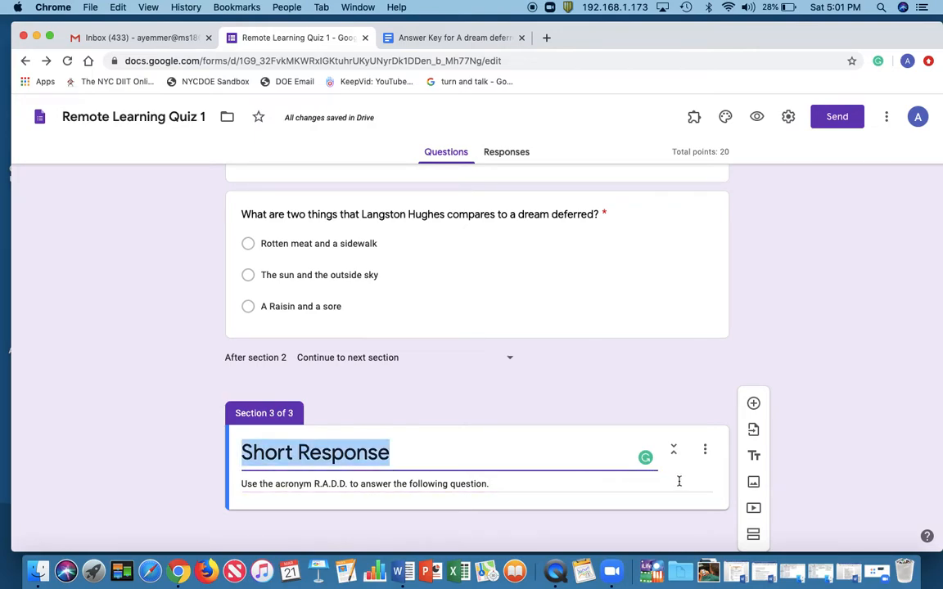
left_click(707, 480)
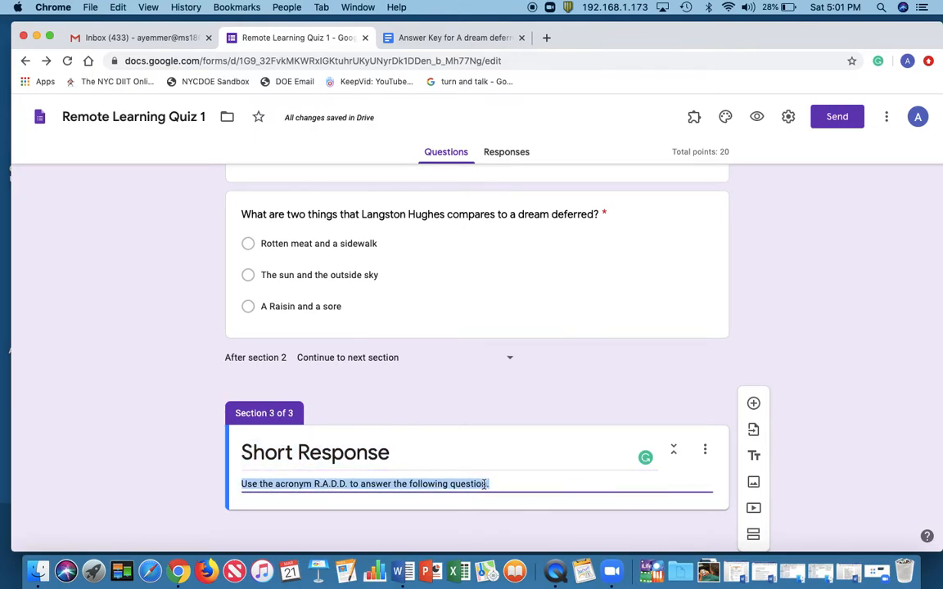
left_click(528, 481)
type("s")
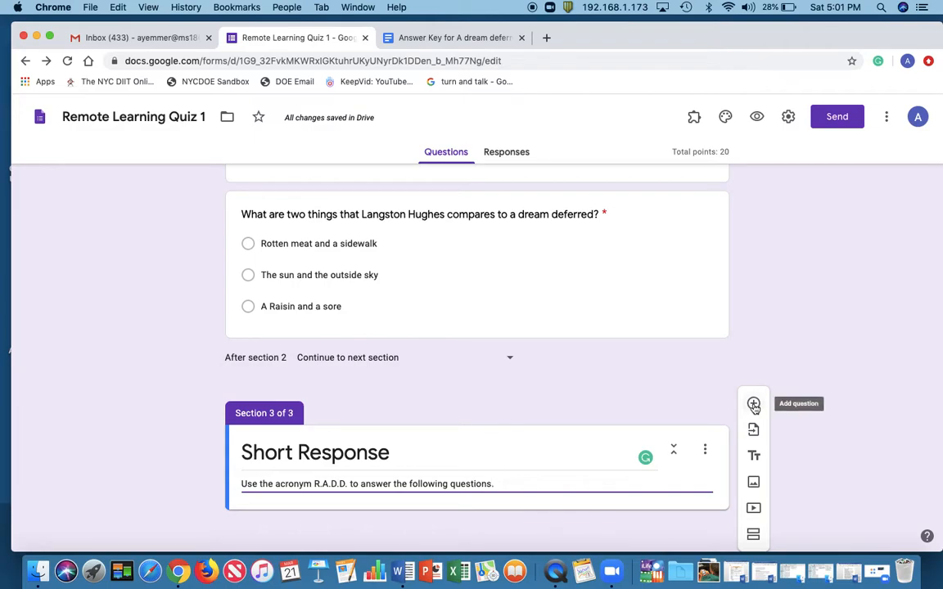
Add a question to the Short Response section and set its type to Paragraph
left_click(755, 404)
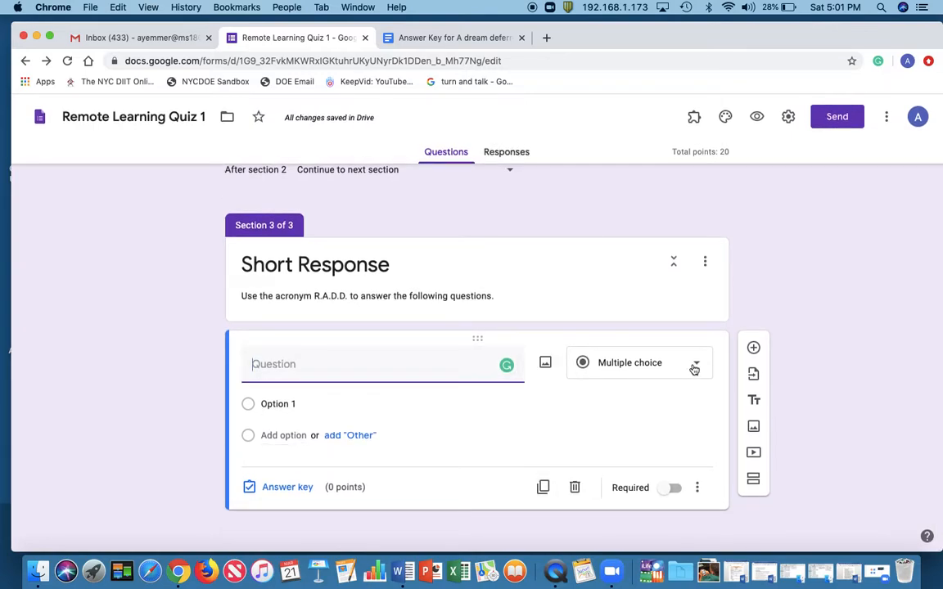
left_click(694, 368)
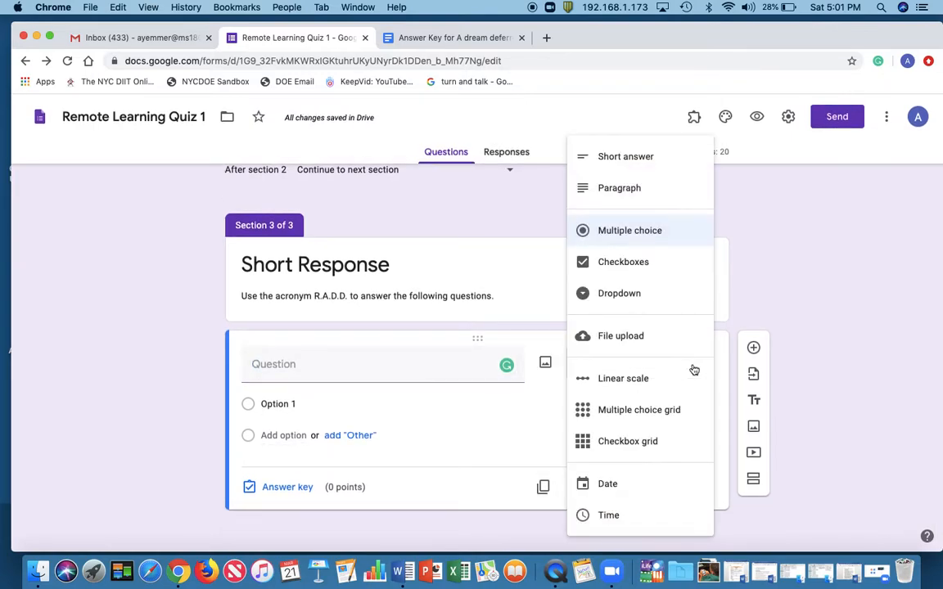
left_click(646, 191)
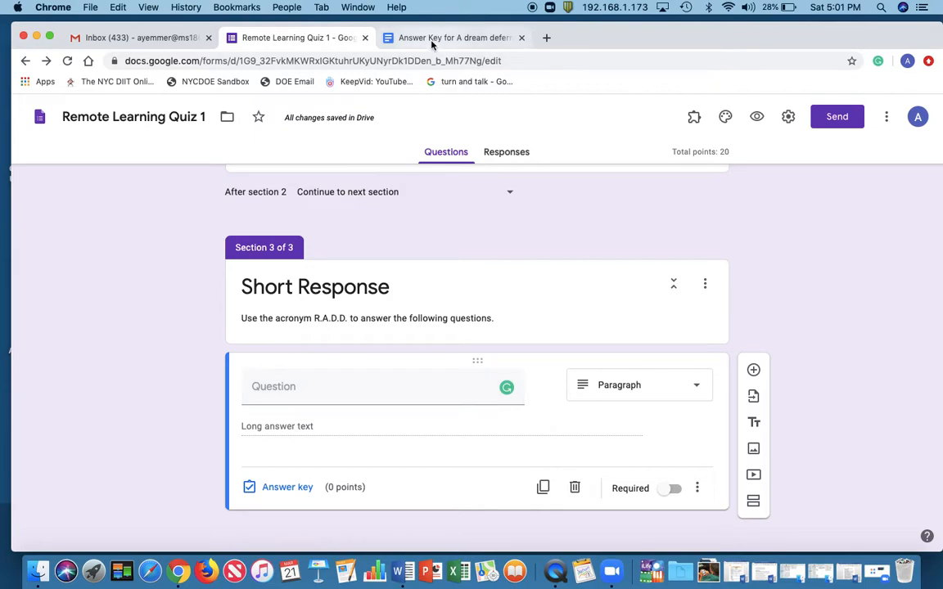
Copy "What year was the poem written?" from the answer key document into the new paragraph question's text
left_click(387, 37)
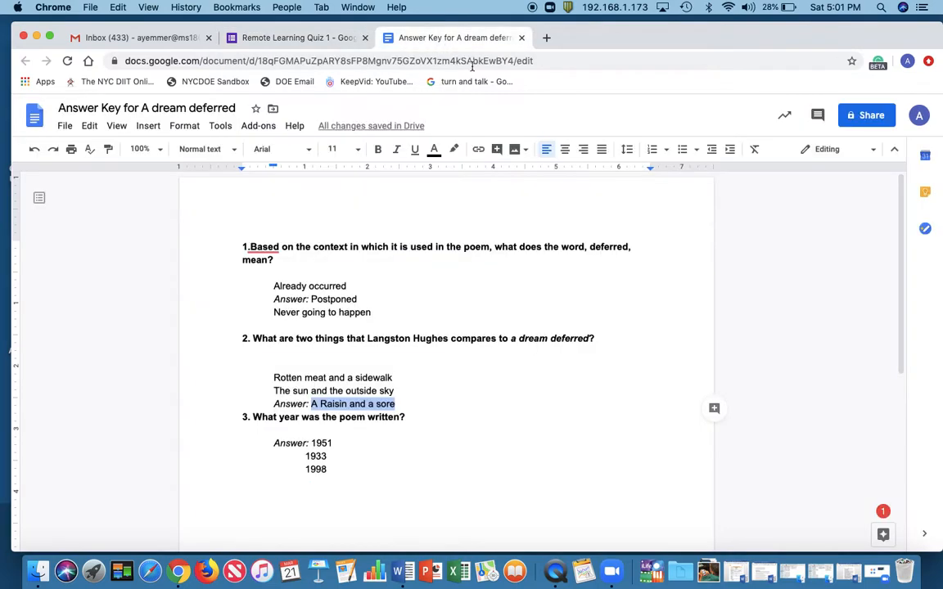
left_click(411, 419)
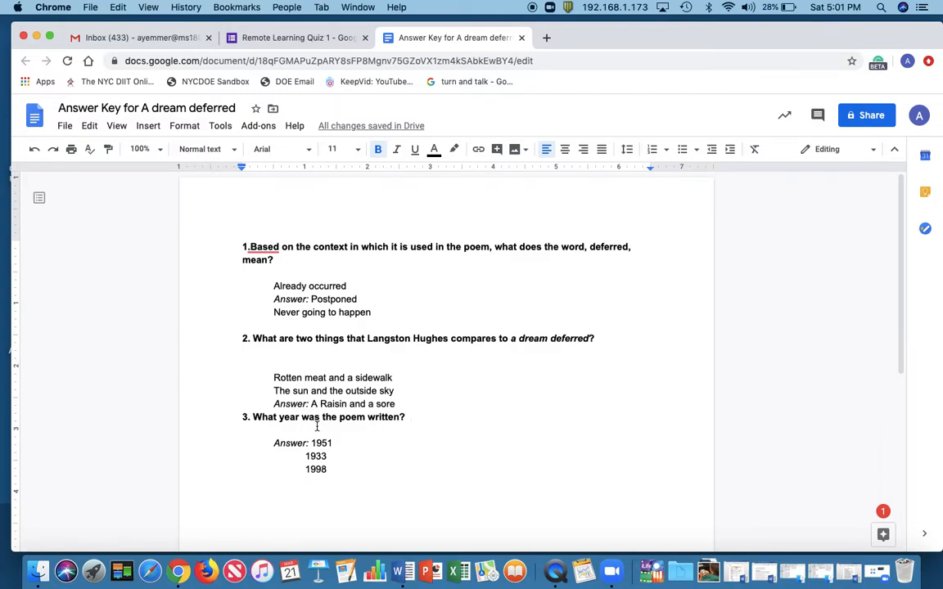
left_click(335, 450)
type("a")
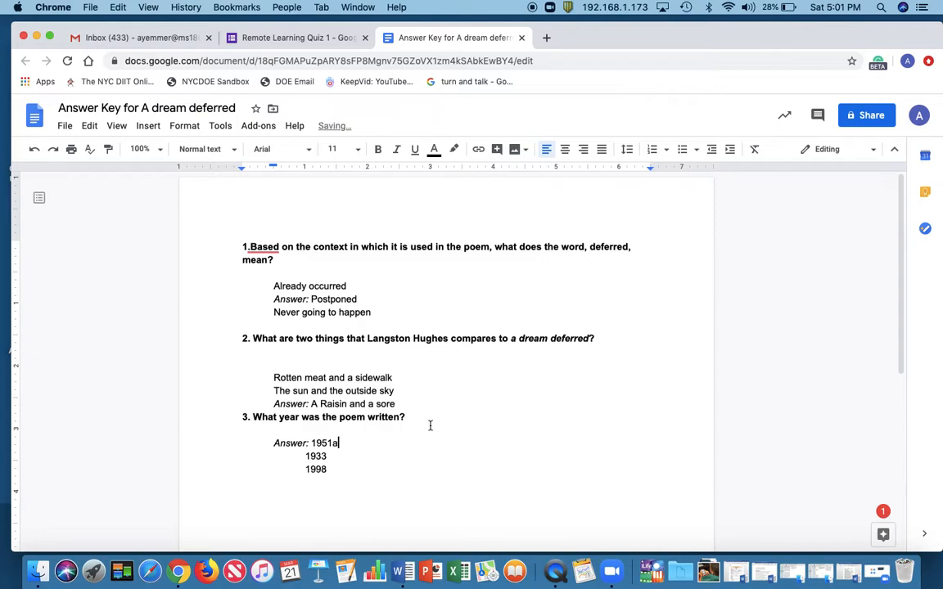
key("BackSpace")
left_click_drag(410, 417, 255, 415)
key("super+c")
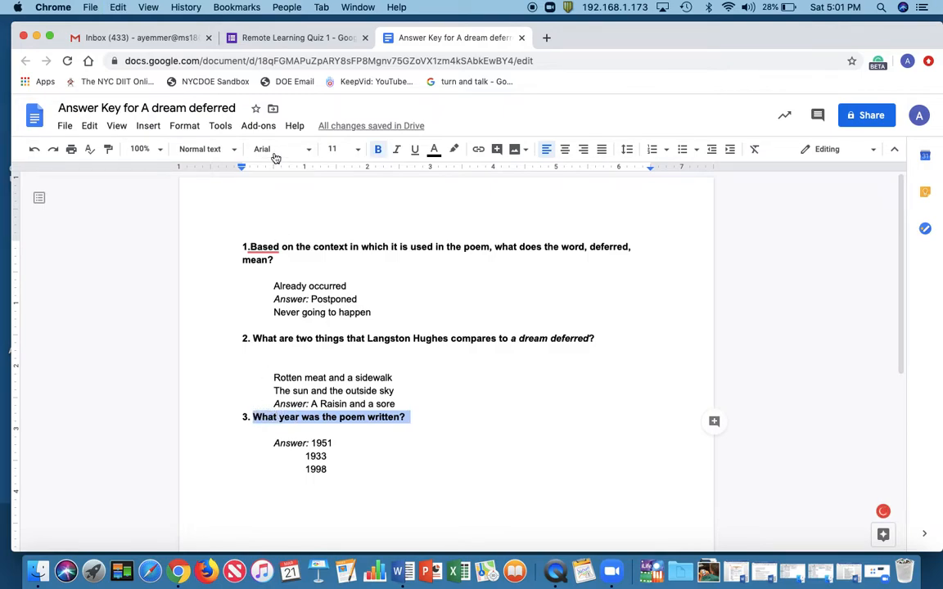
left_click(317, 37)
left_click(419, 393)
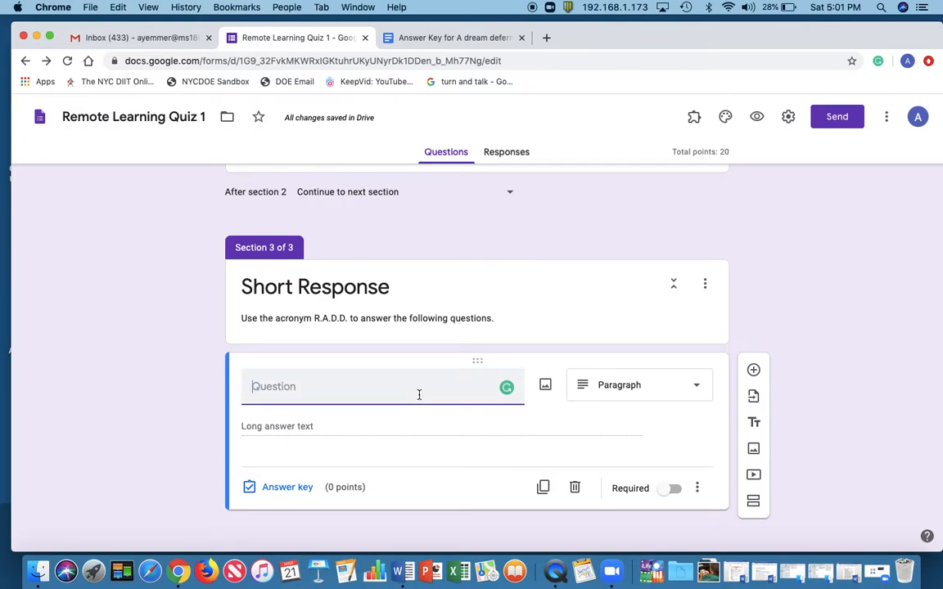
key("super+v")
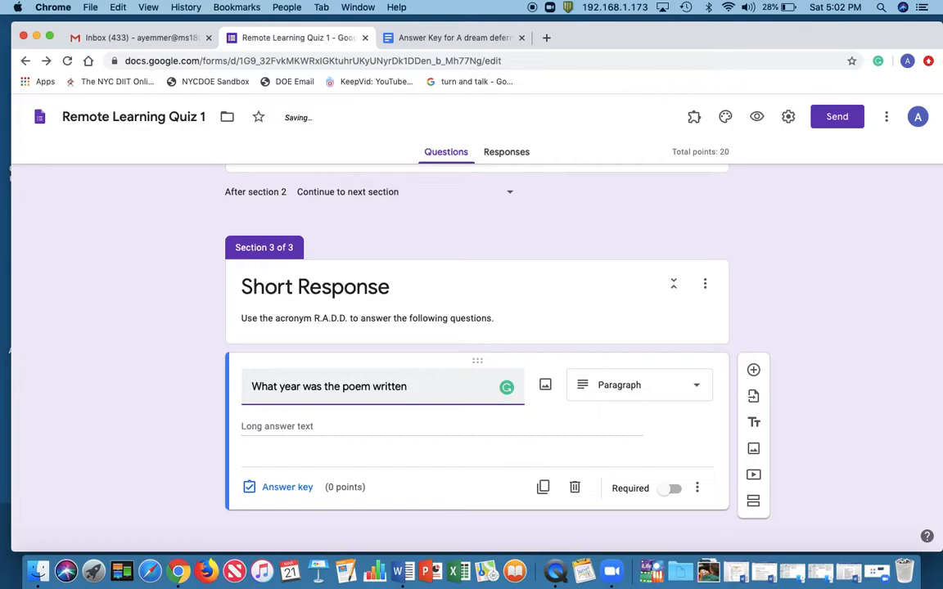
Extend the paragraph question to read "What year was the poem written and why was it such an important literary work?"
type("and why was it such an ")
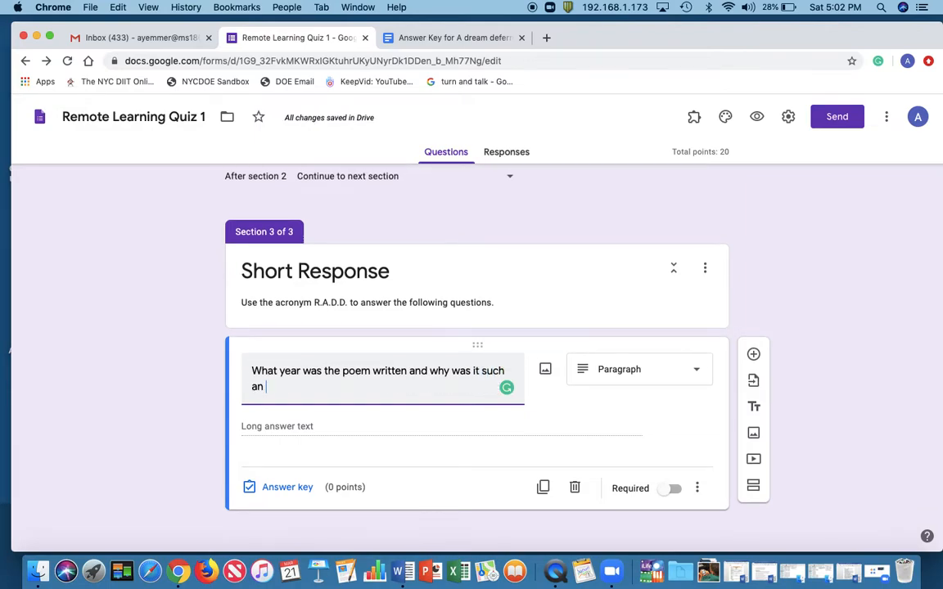
type("important")
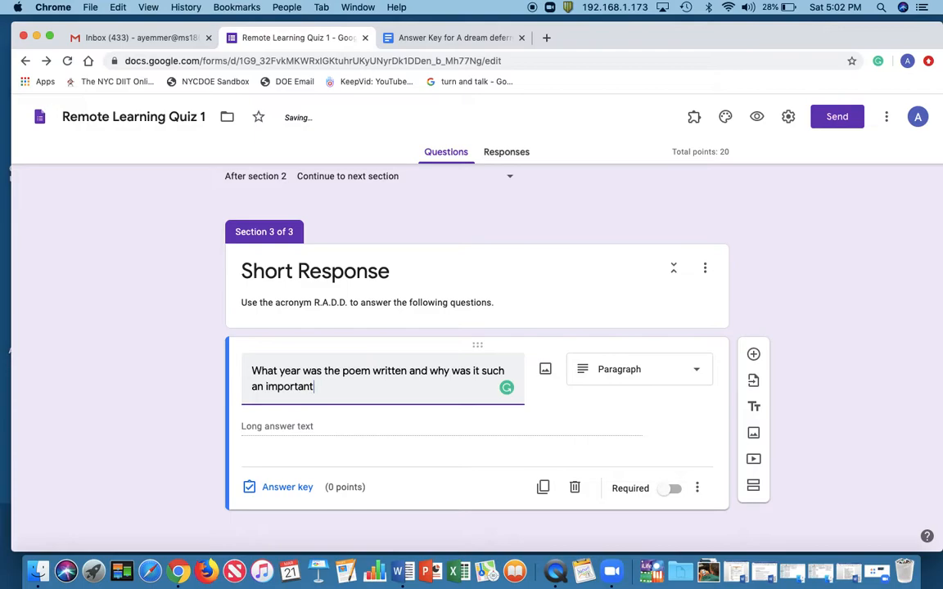
type(" p")
type("iterary work?")
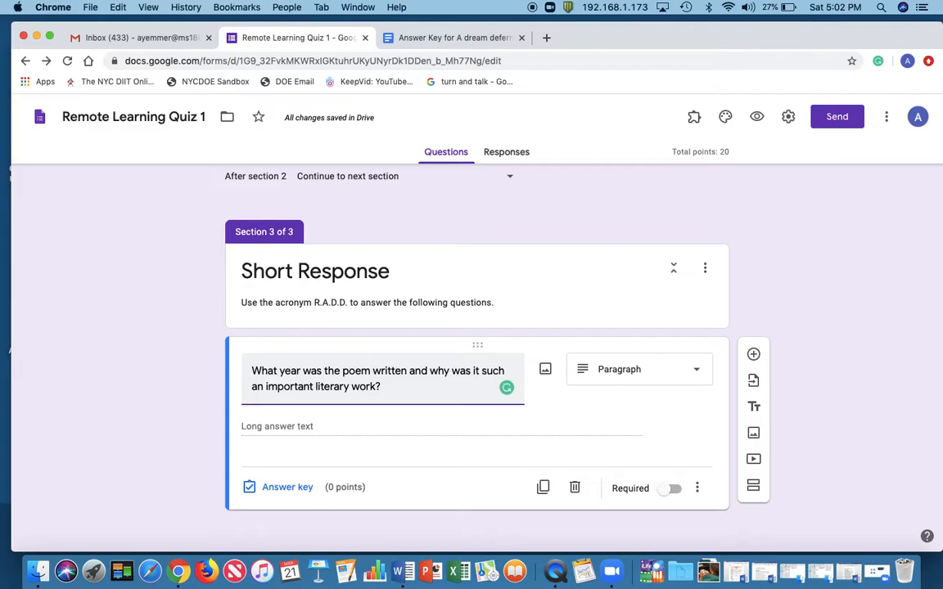
scroll(584, 369, "up", 5)
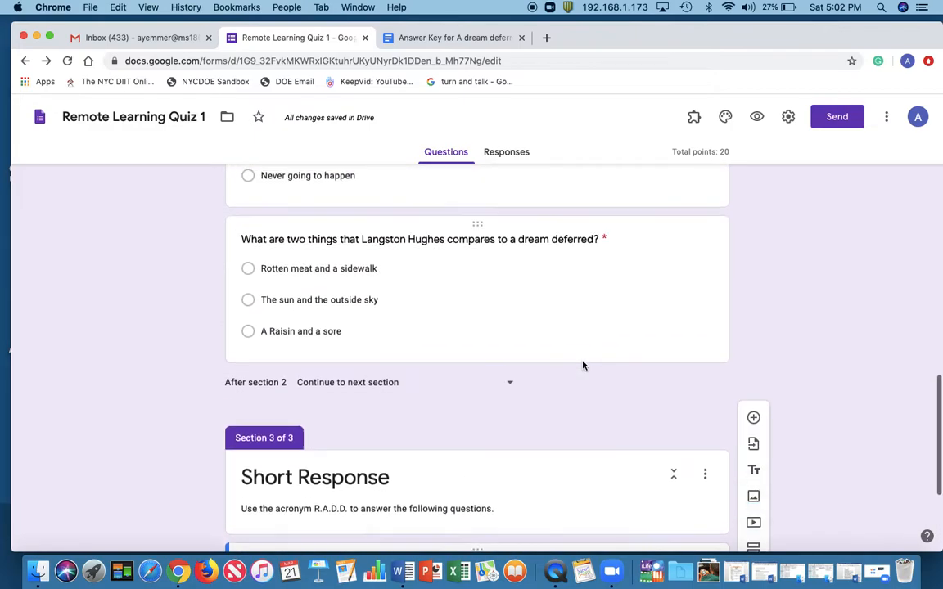
scroll(584, 366, "down", 5)
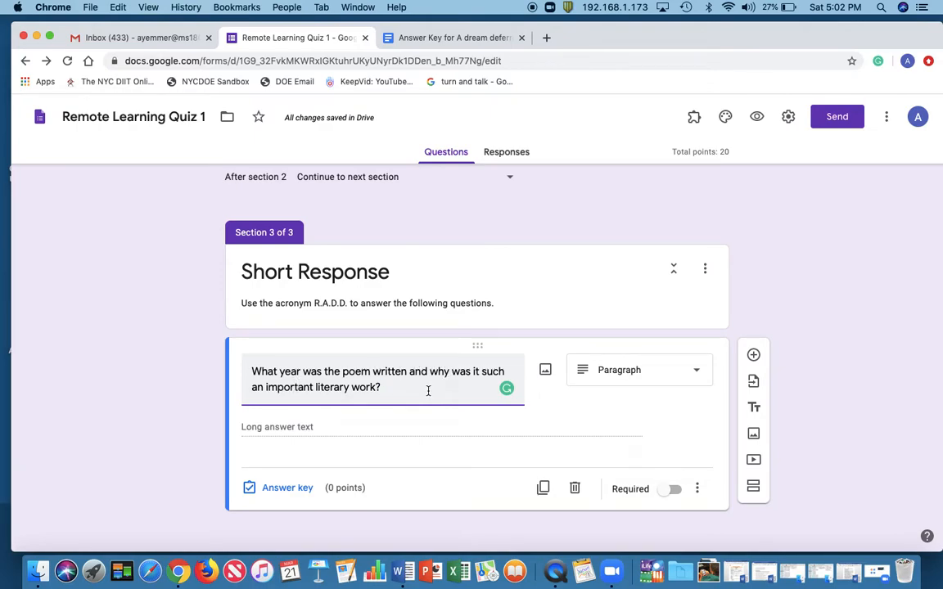
left_click(380, 426)
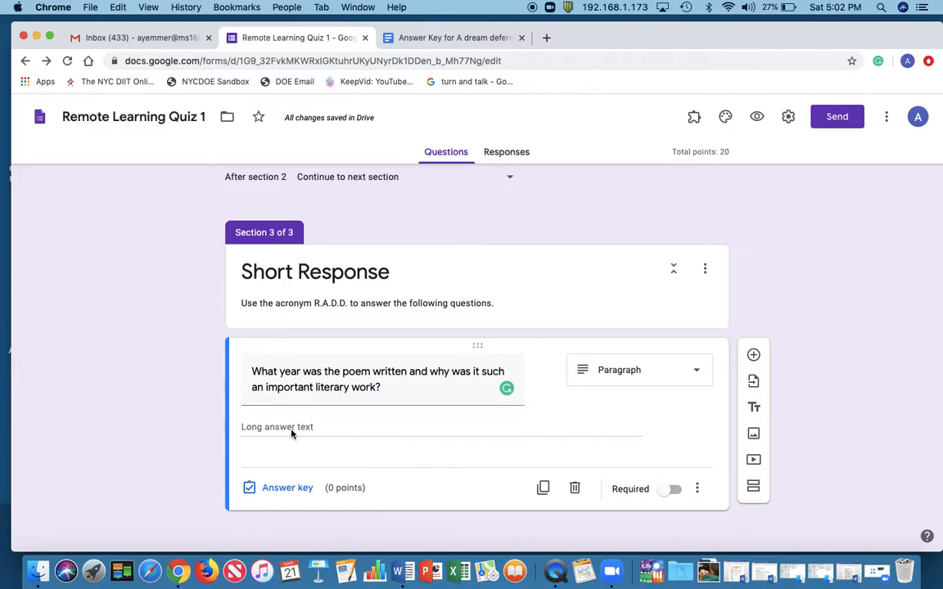
triple_click(415, 397)
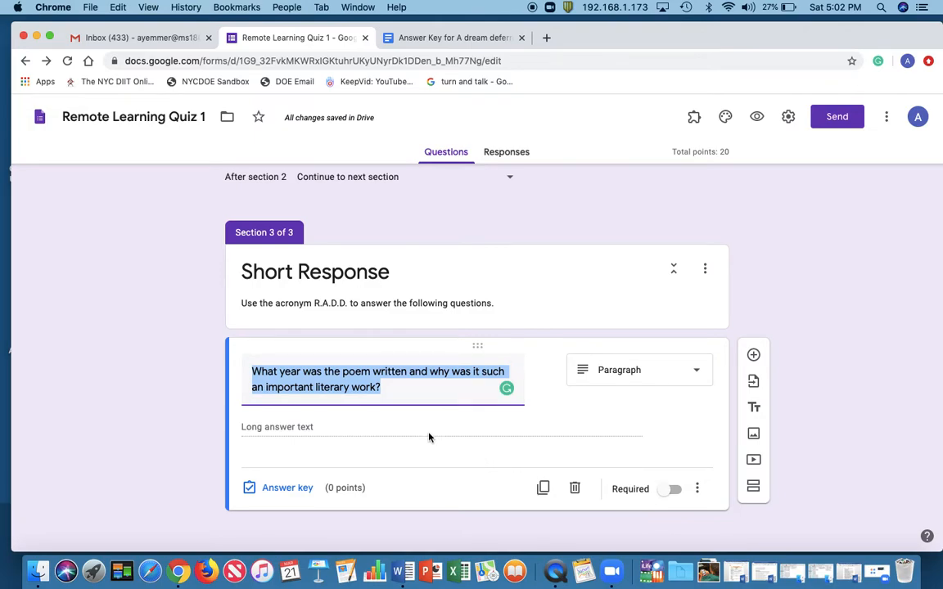
Assign 20 points to the paragraph question and make it required
left_click(282, 488)
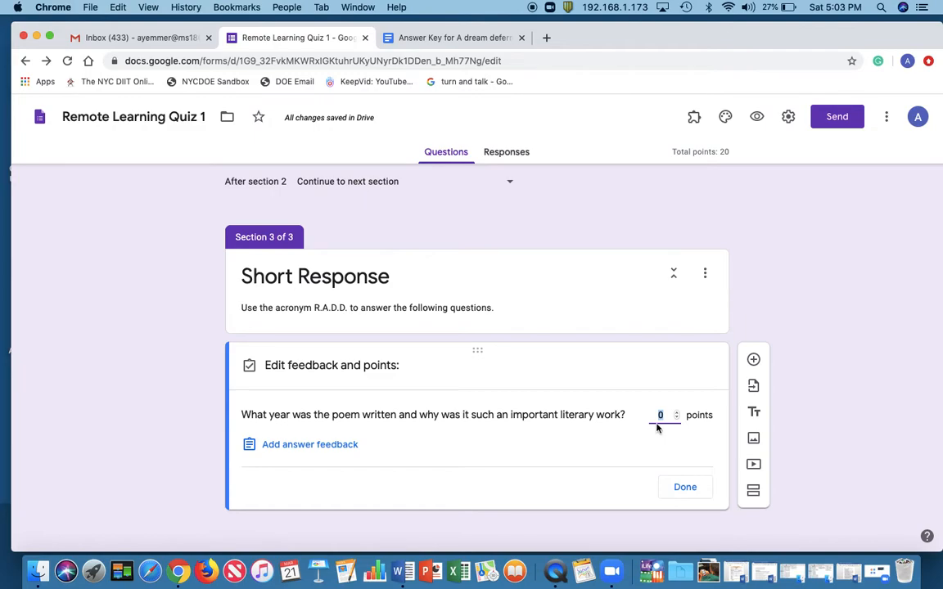
type("20")
scroll(642, 360, "up", 10)
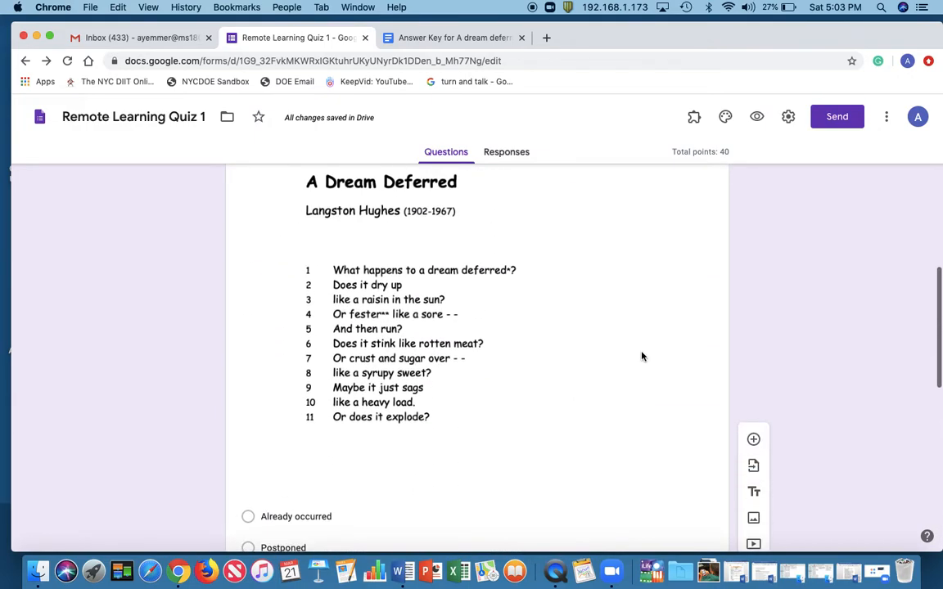
scroll(642, 357, "down", 10)
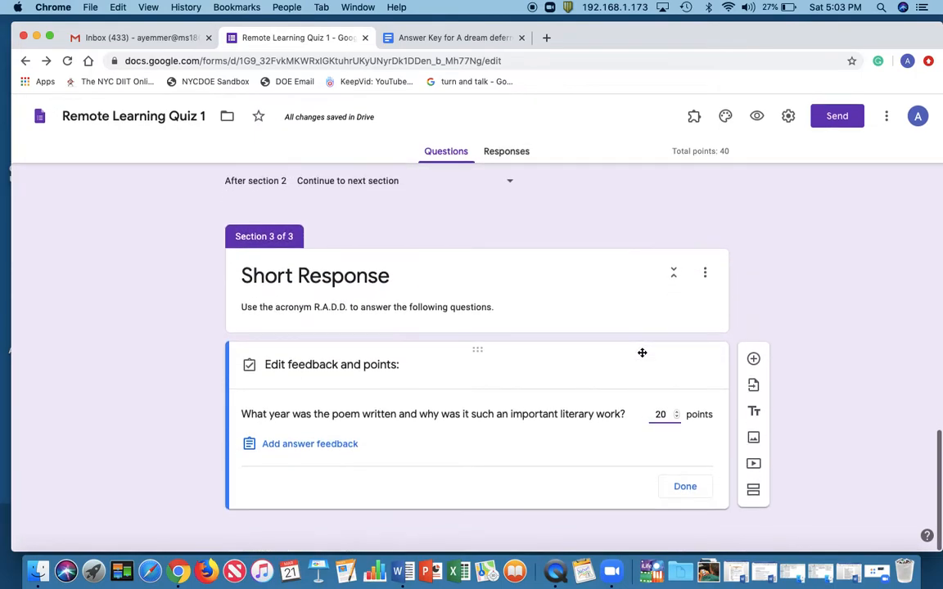
left_click(685, 488)
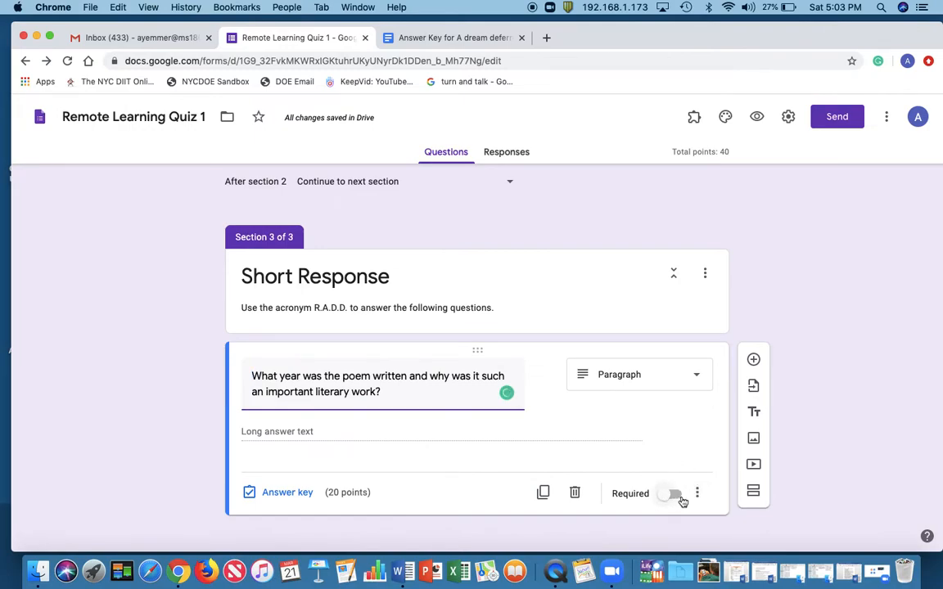
left_click(673, 495)
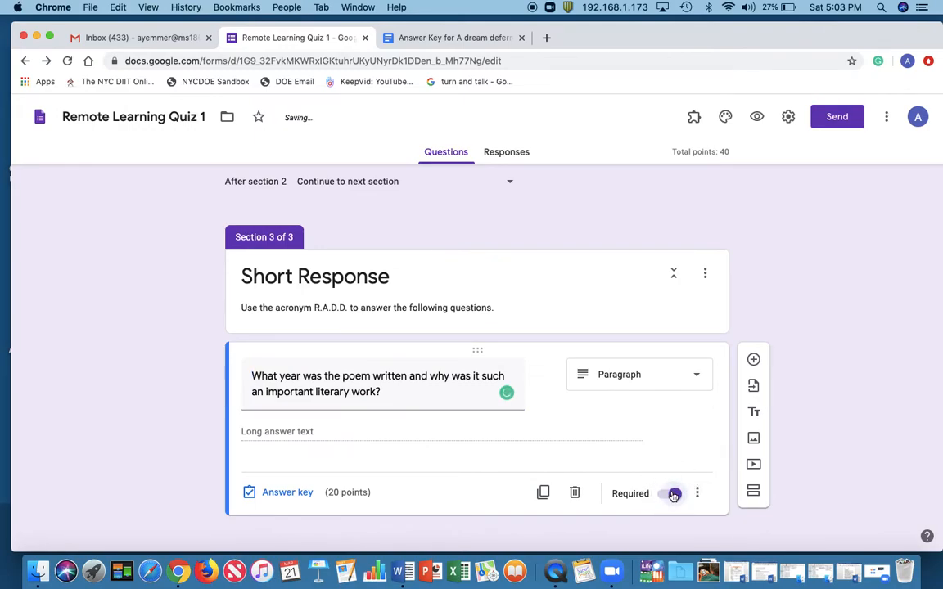
scroll(571, 440, "down", 1)
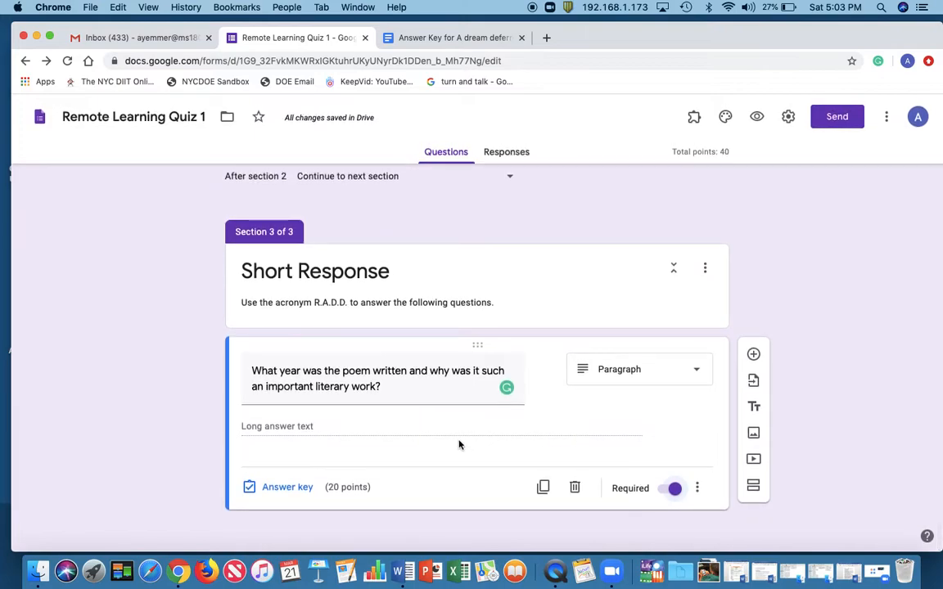
Review the quiz's sections and open the choices for where the form goes after section 2
scroll(600, 310, "up", 3)
scroll(600, 312, "up", 10)
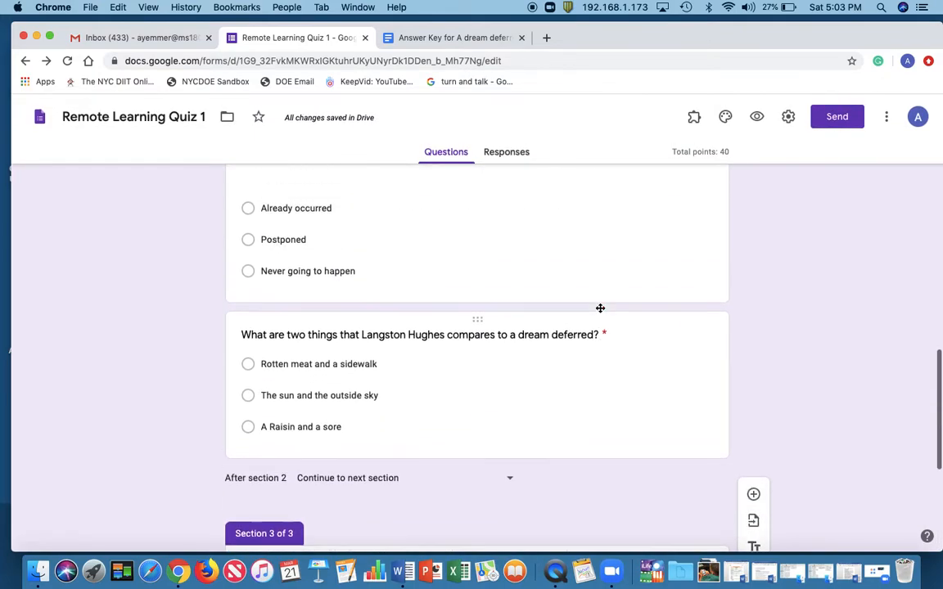
scroll(600, 312, "up", 6)
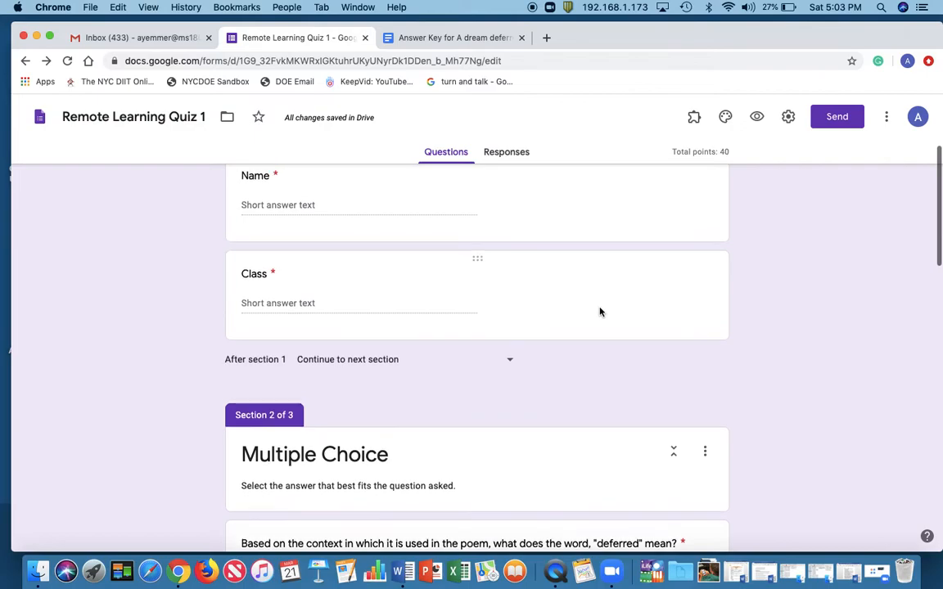
scroll(600, 312, "down", 15)
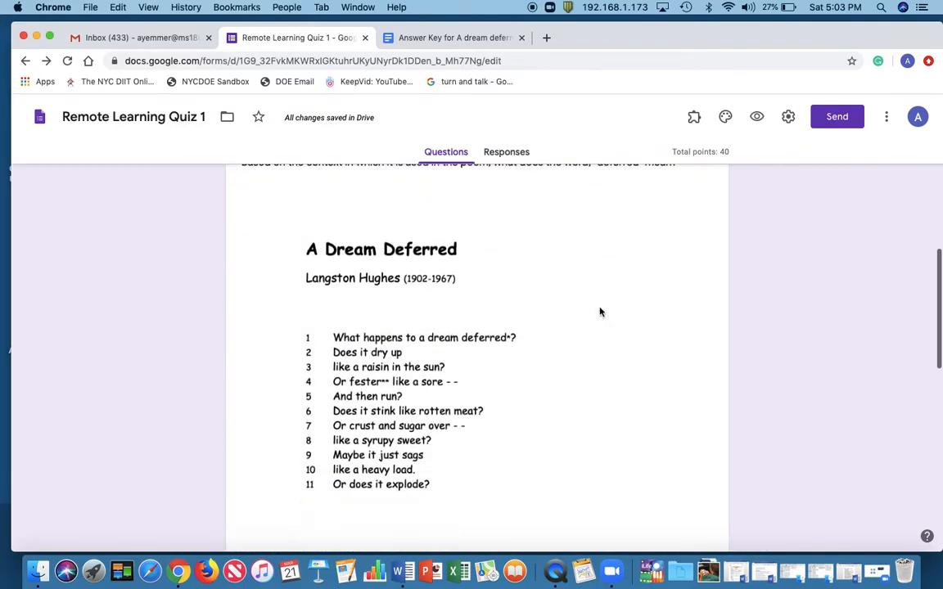
scroll(621, 432, "down", 5)
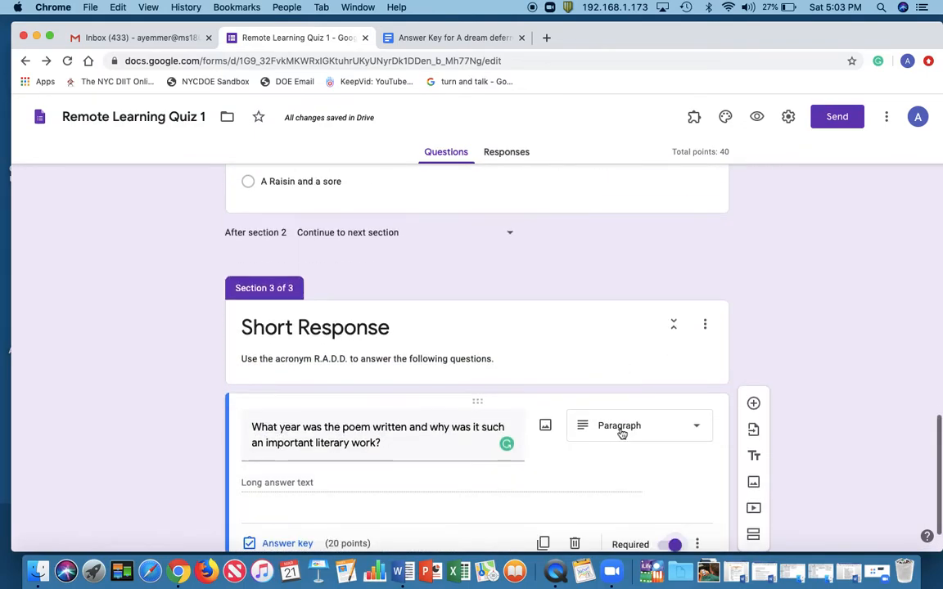
scroll(544, 355, "up", 5)
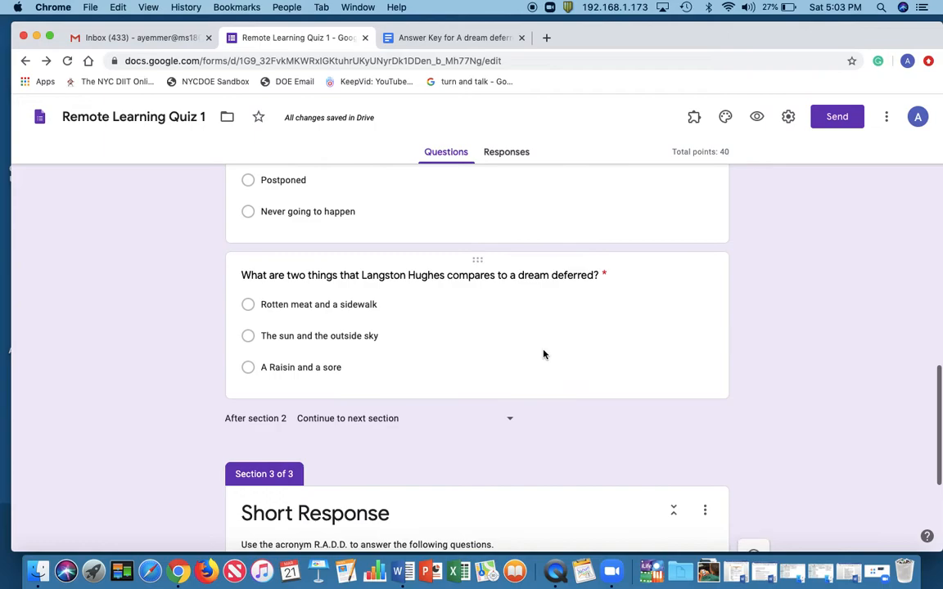
left_click(508, 421)
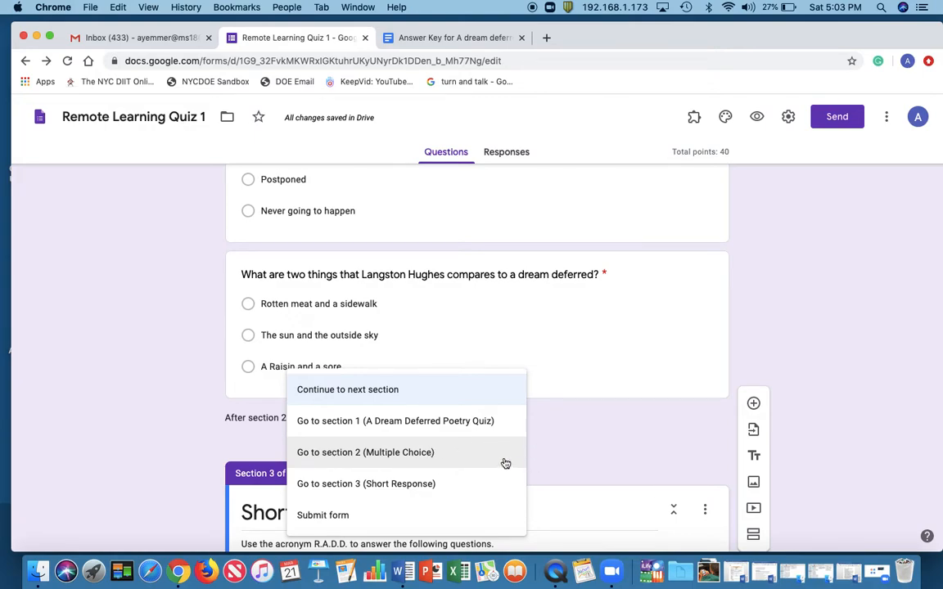
Review the Short Response section, then examine the email and link options for sending the form
left_click(554, 458)
scroll(468, 429, "down", 2)
scroll(466, 425, "down", 2)
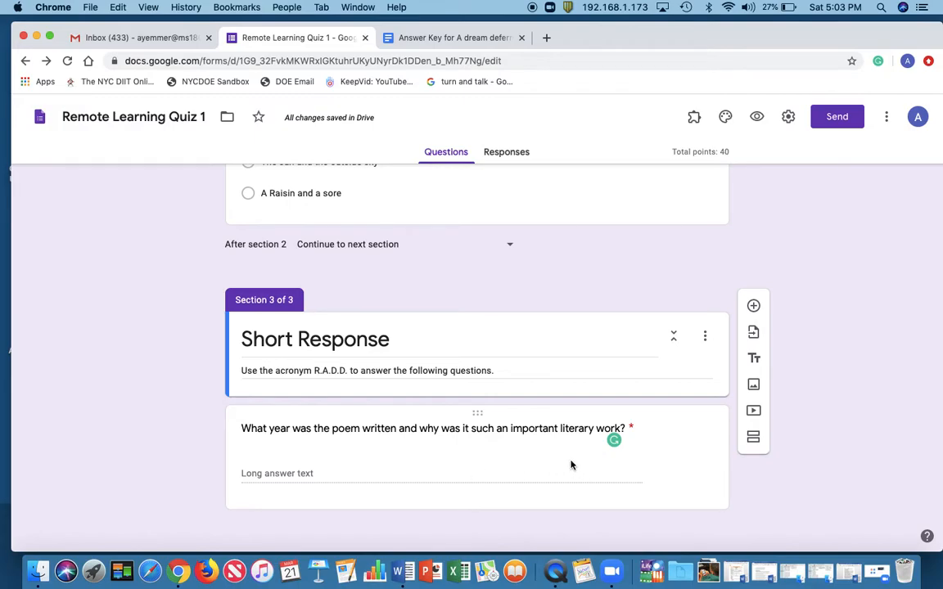
scroll(669, 406, "up", 20)
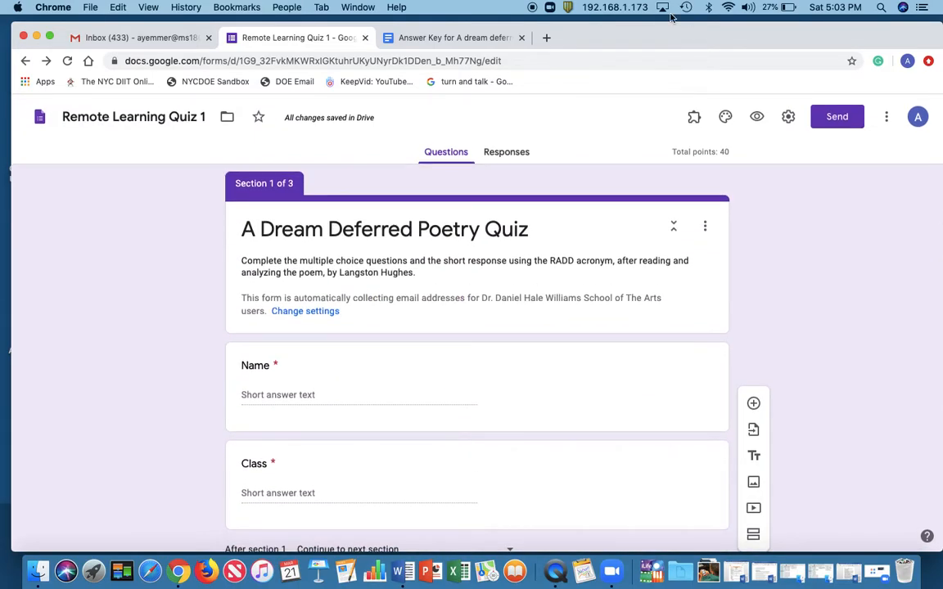
left_click(843, 119)
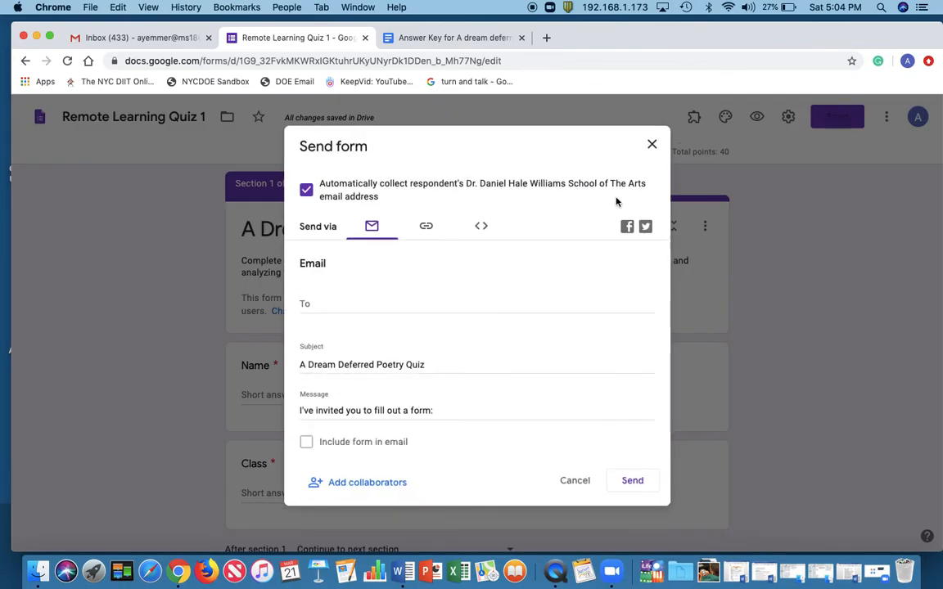
left_click(350, 303)
type("70")
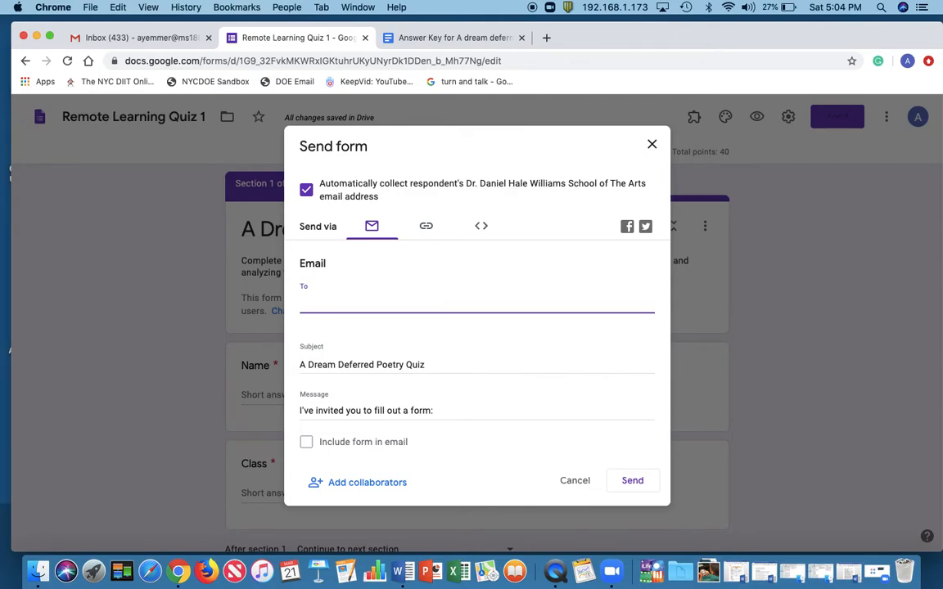
left_click(428, 228)
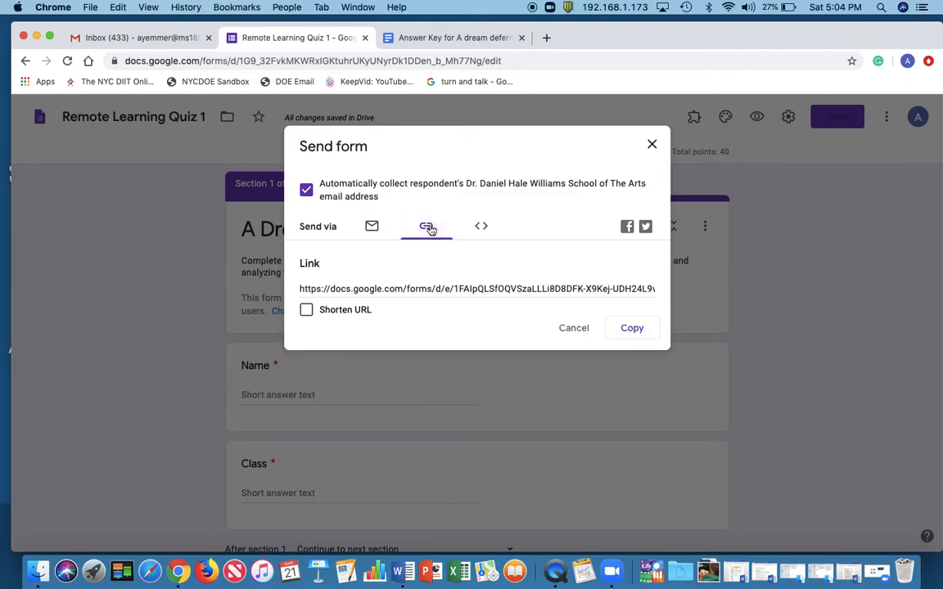
left_click(653, 144)
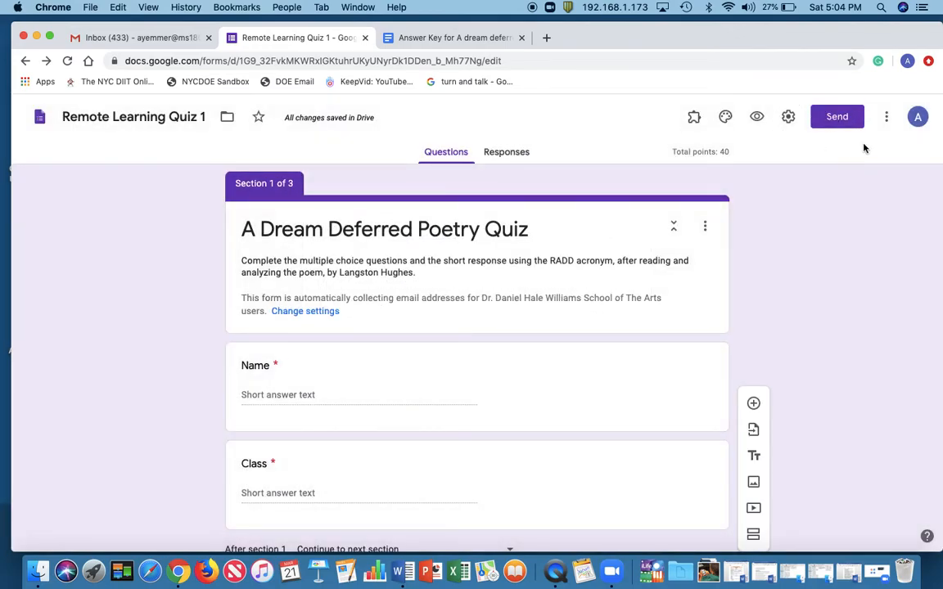
Generate a shortened link for sending the quiz form and copy it
left_click(836, 120)
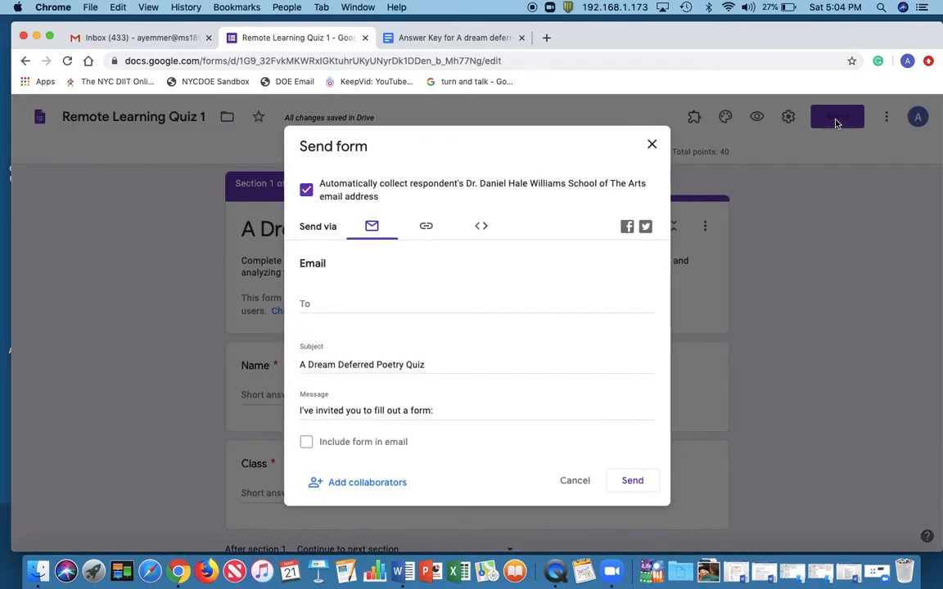
left_click(429, 228)
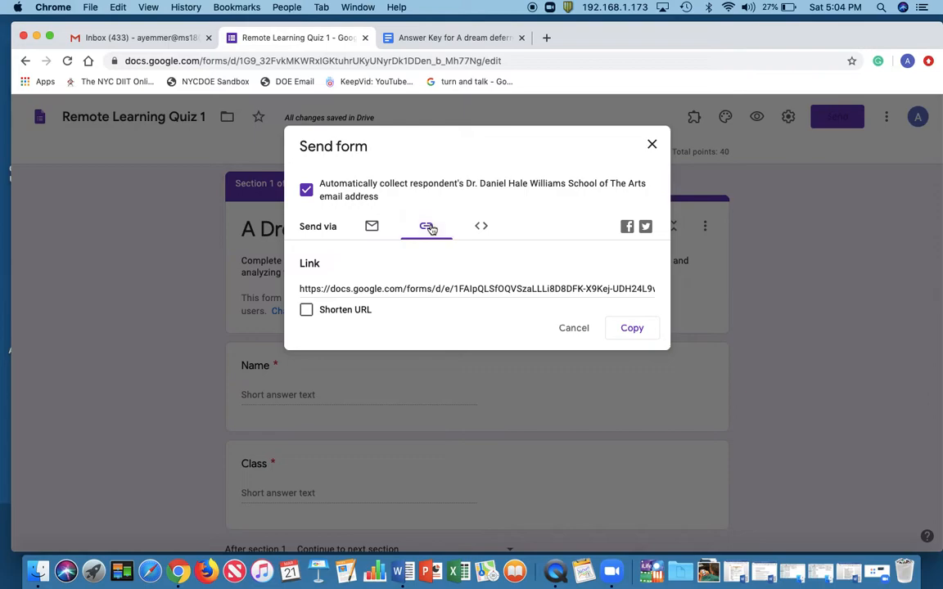
left_click(306, 312)
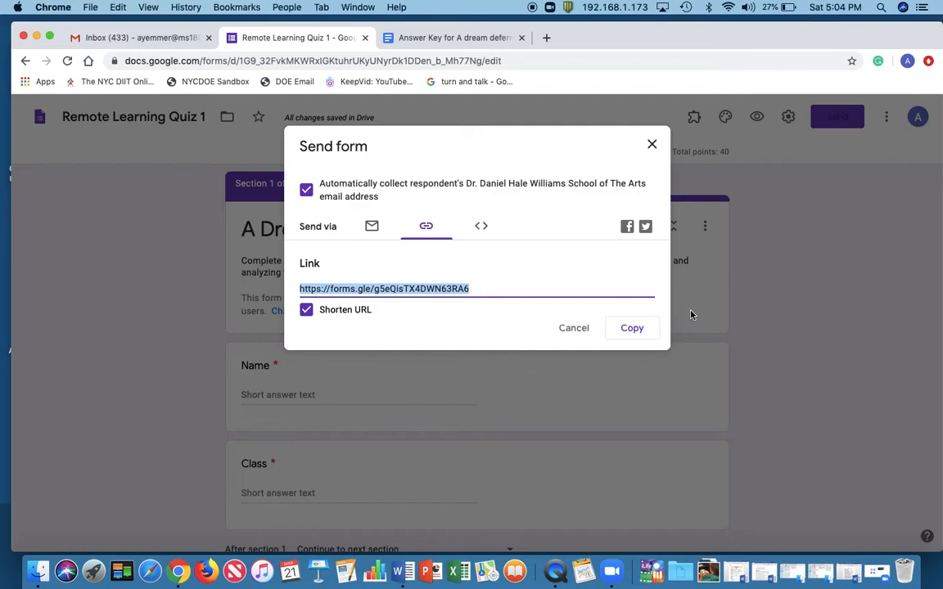
left_click(637, 330)
left_click(653, 146)
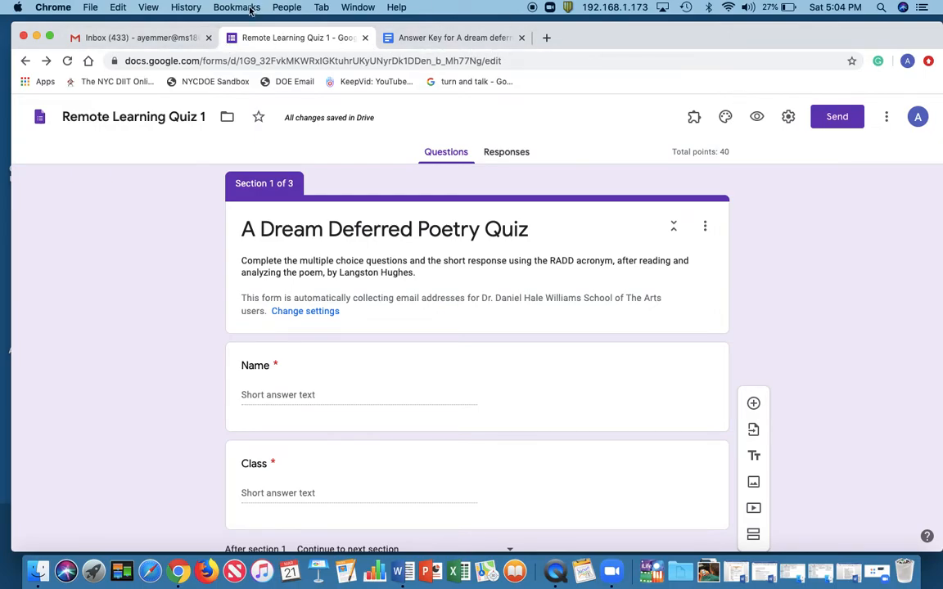
Switch to Gmail, go from there to Google Classroom and open the 705 class
left_click(151, 38)
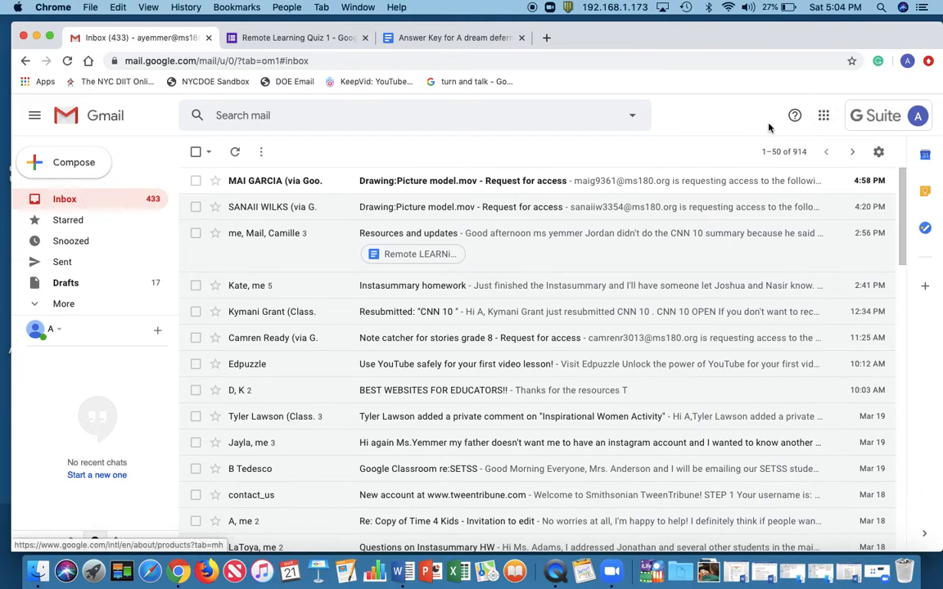
left_click(824, 116)
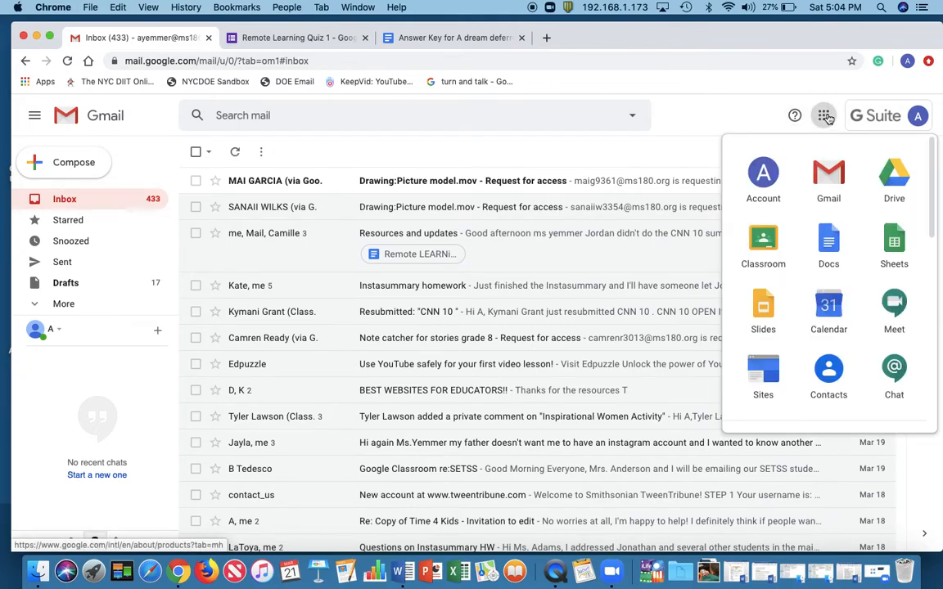
left_click(764, 240)
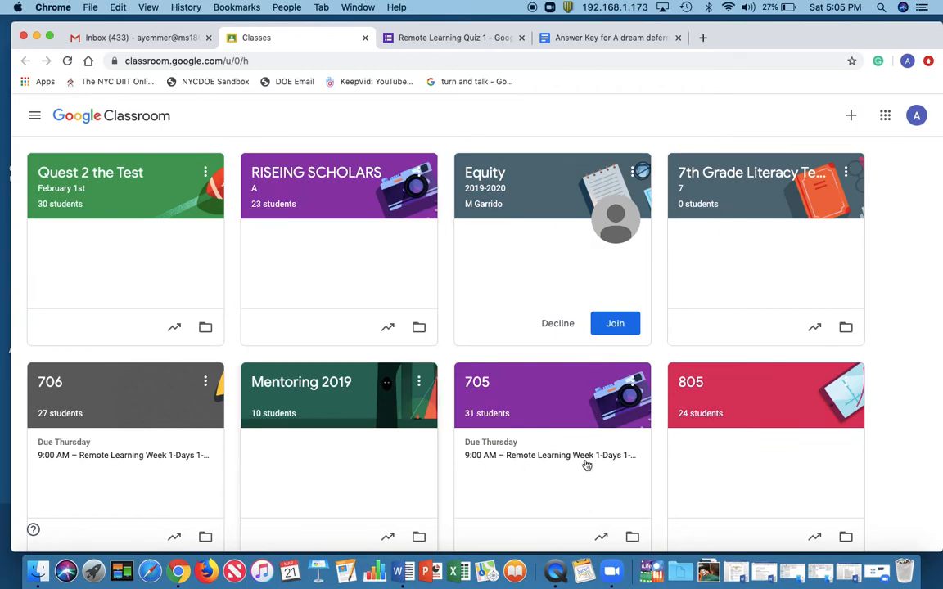
scroll(602, 347, "down", 3)
scroll(603, 348, "up", 1)
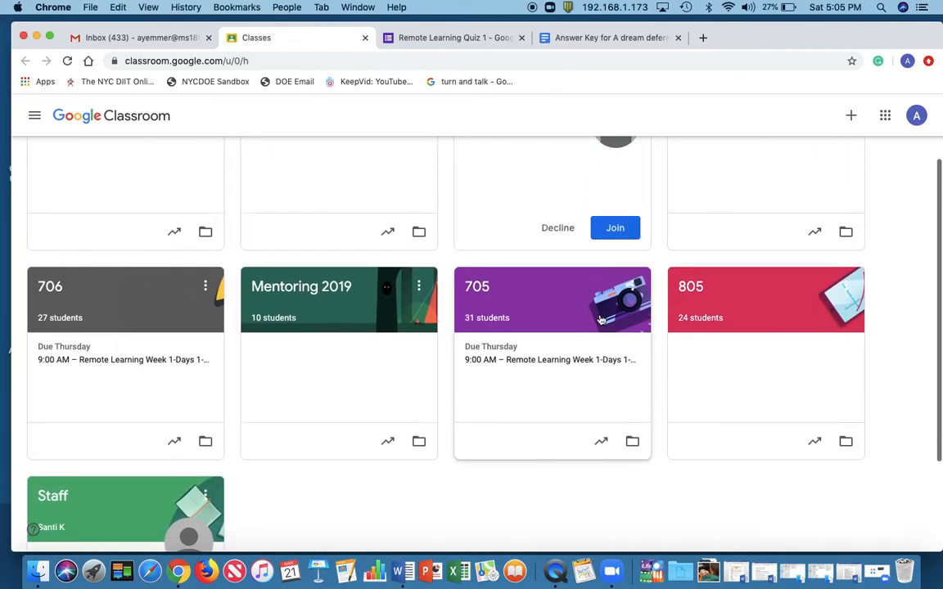
left_click(580, 299)
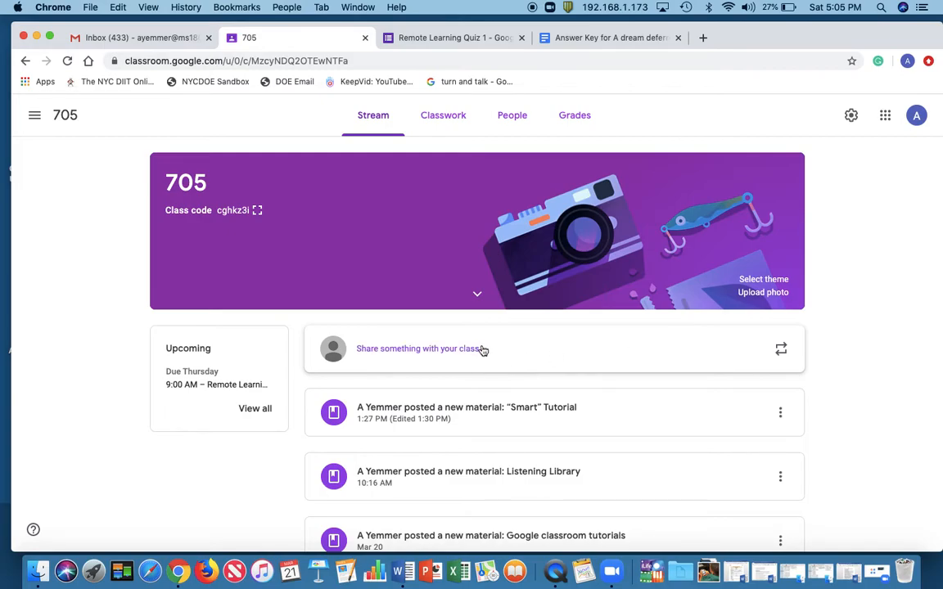
Create a quiz assignment in the 705 classwork and remove its attached Blank Quiz
left_click(450, 119)
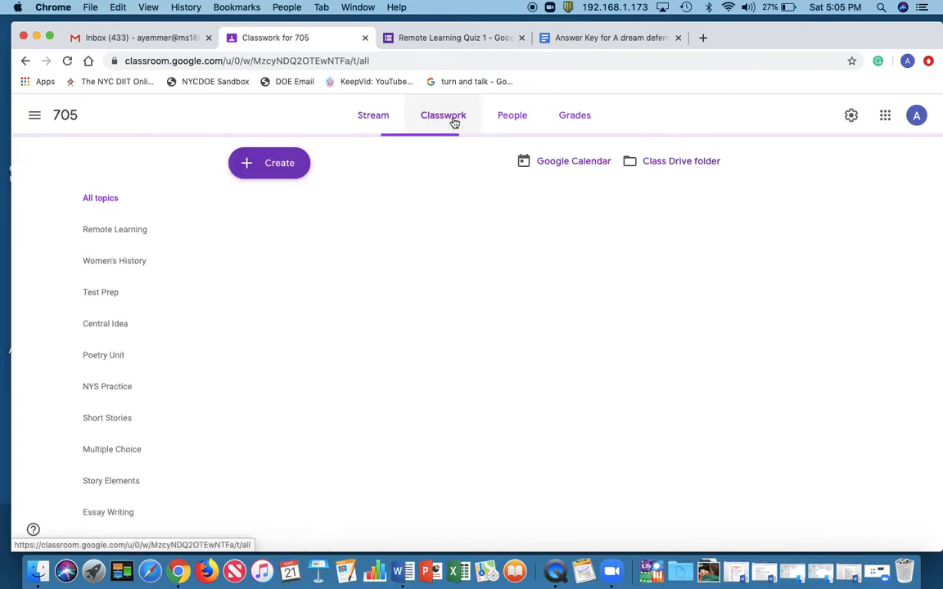
left_click(374, 123)
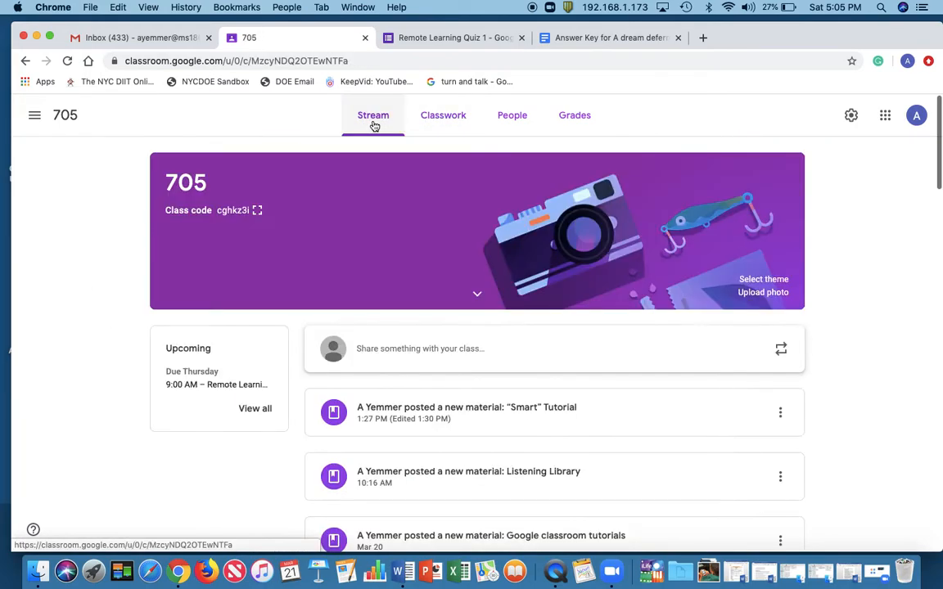
left_click(458, 117)
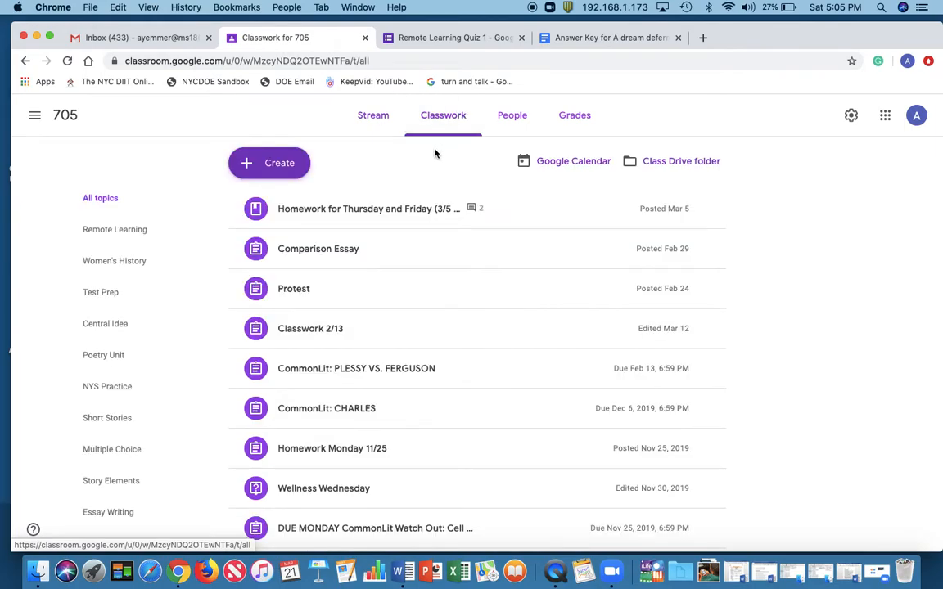
left_click(279, 165)
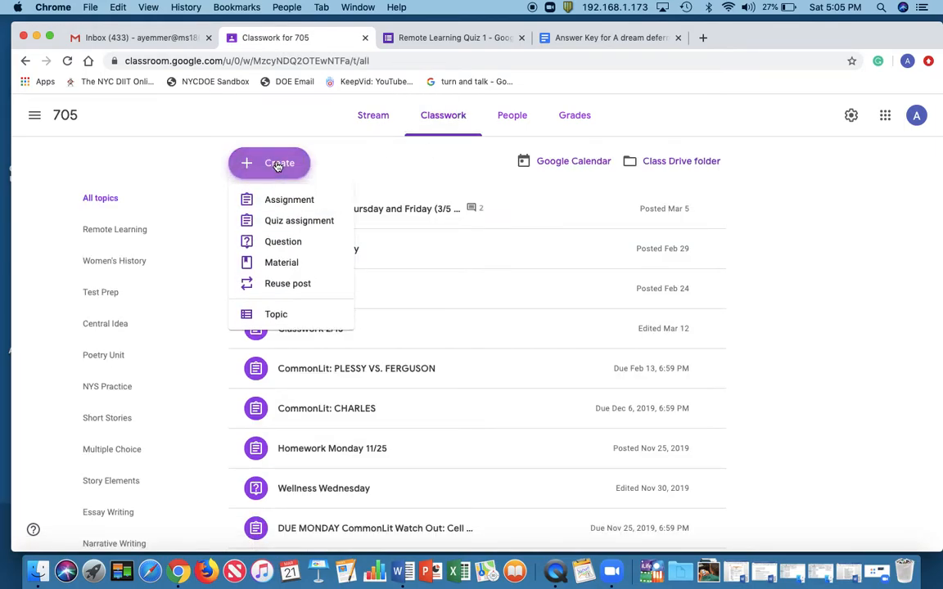
left_click(292, 221)
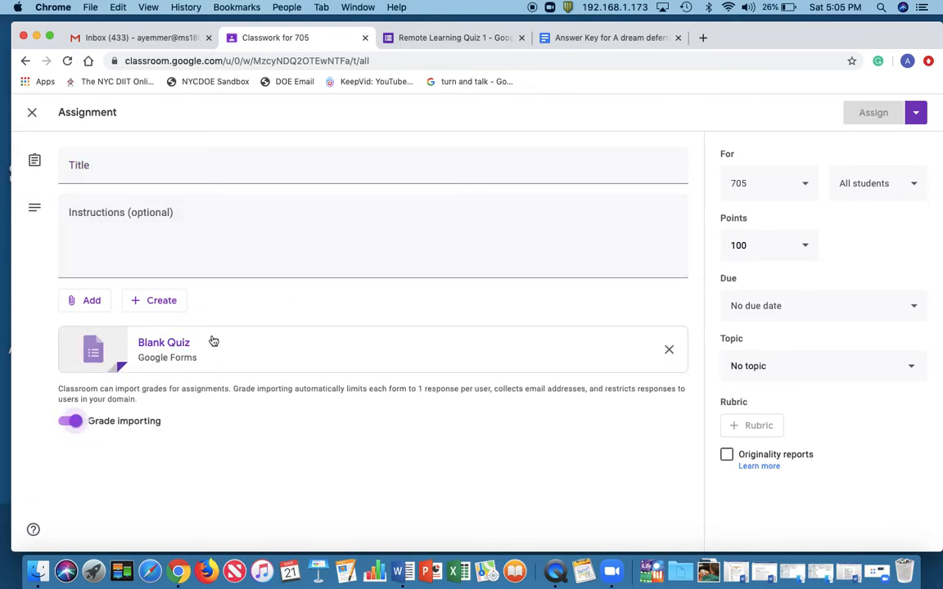
left_click(670, 350)
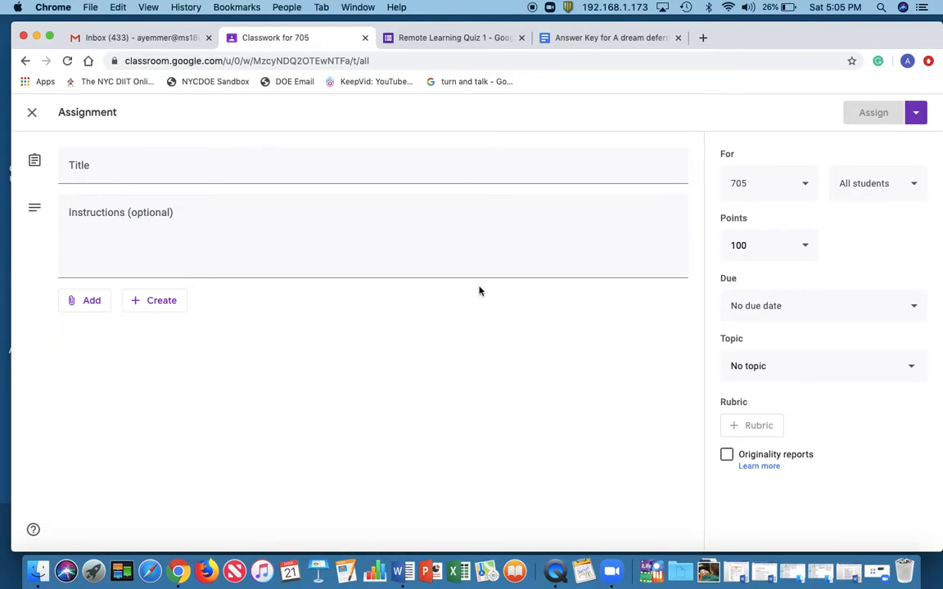
Attach the Remote Learning Quiz 1 form from Google Drive to the assignment
left_click(96, 300)
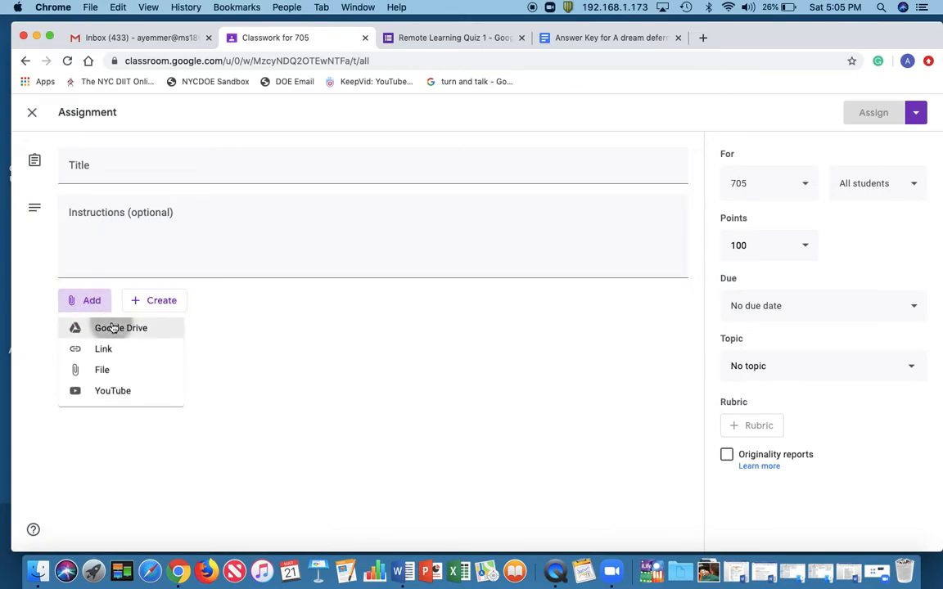
left_click(113, 327)
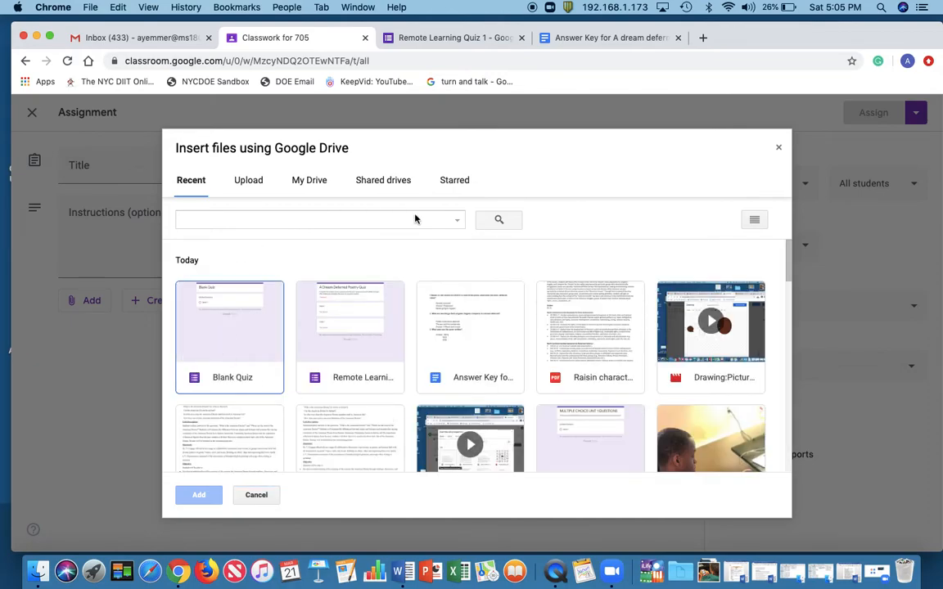
left_click(370, 329)
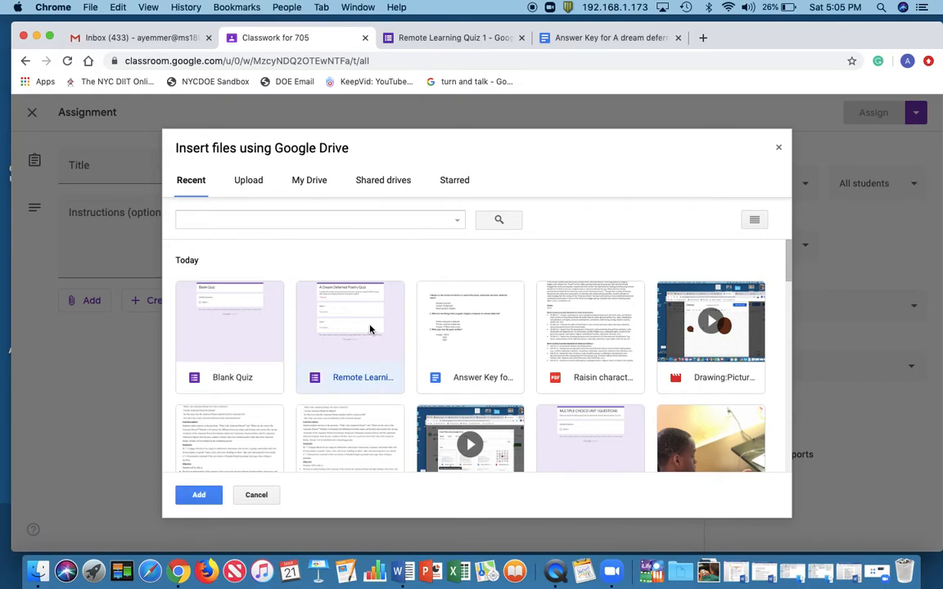
left_click(199, 494)
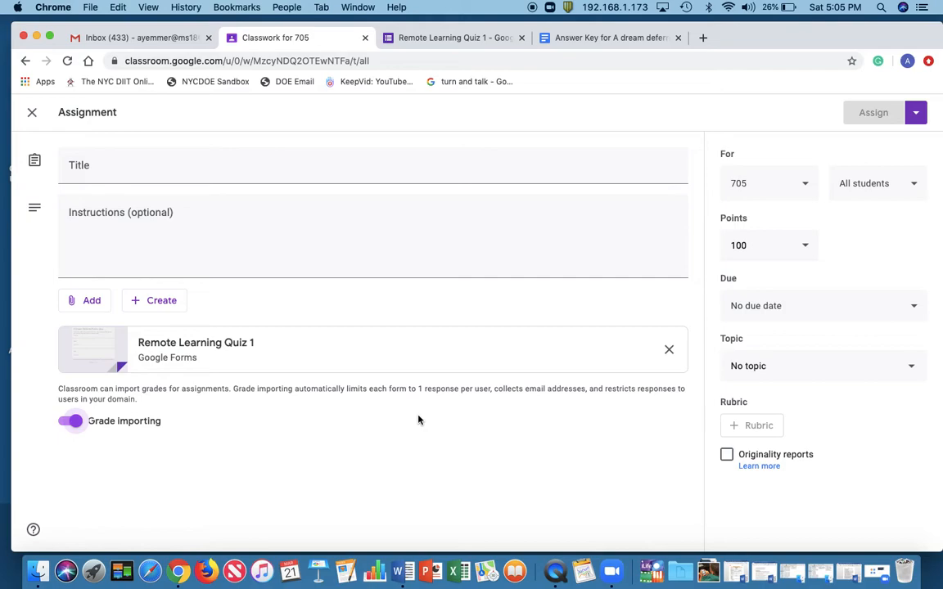
Enter the assignment instructions "After reading the poem on Day 3 of remote learning, you will complete the attached quiz."
left_click(216, 221)
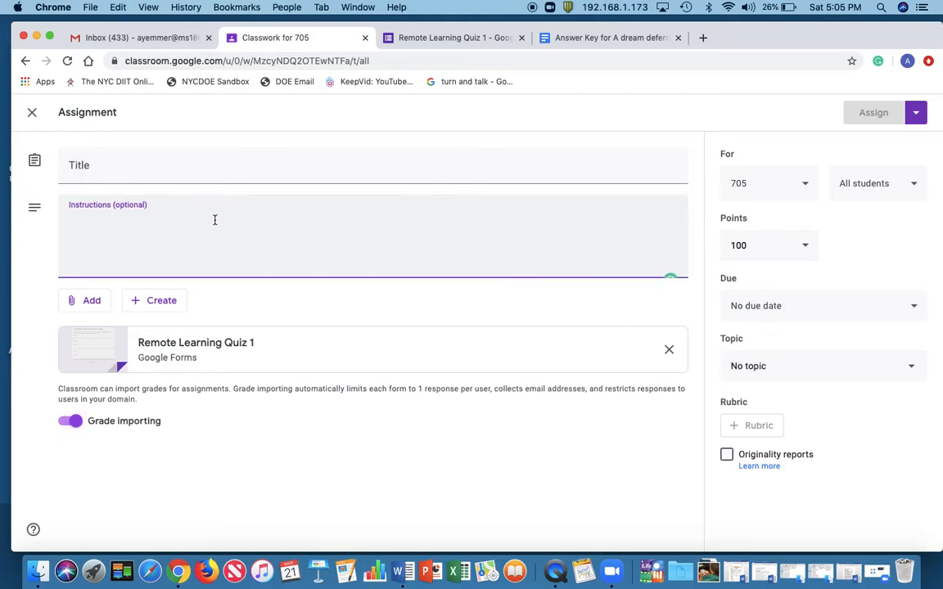
type("Aftere reading the poem ")
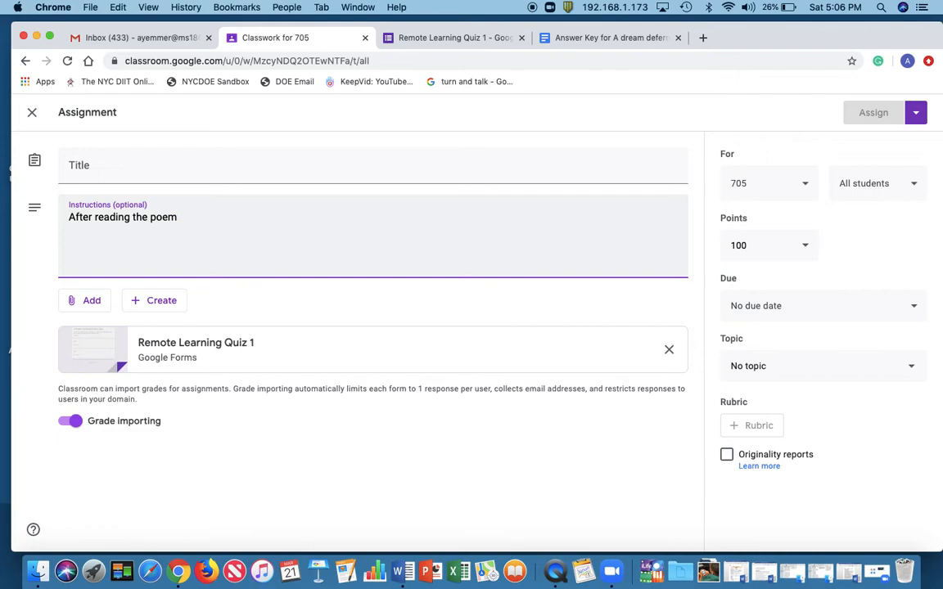
type("on Day 3 of remote learning, you will com")
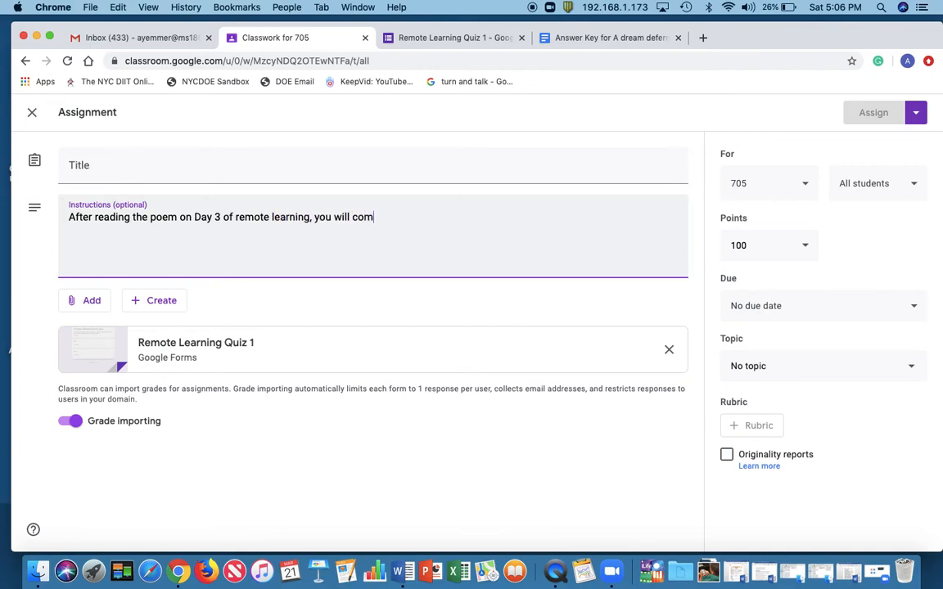
type("plete the attached quiz.")
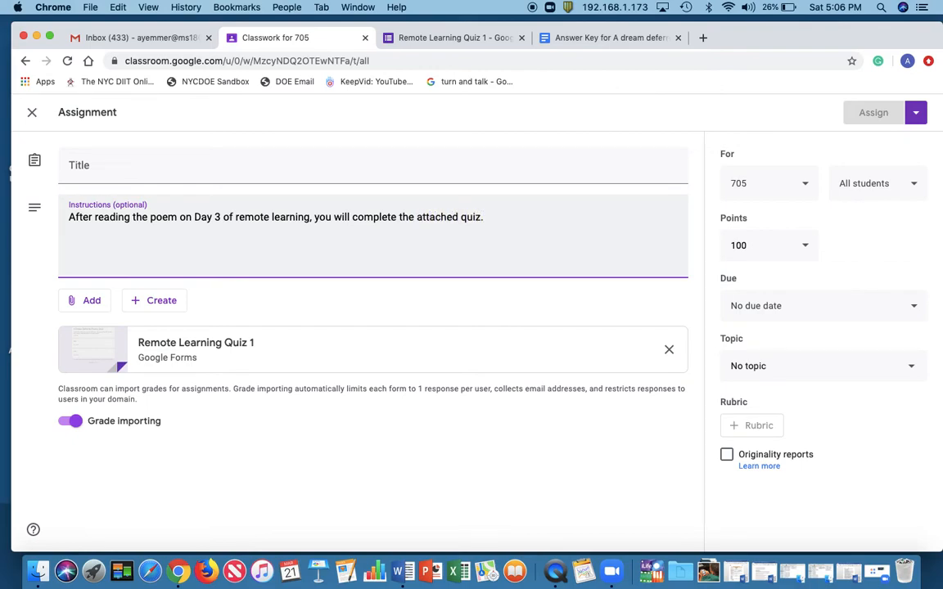
Title the assignment "Remote Learning Quiz 1"
left_click(201, 169)
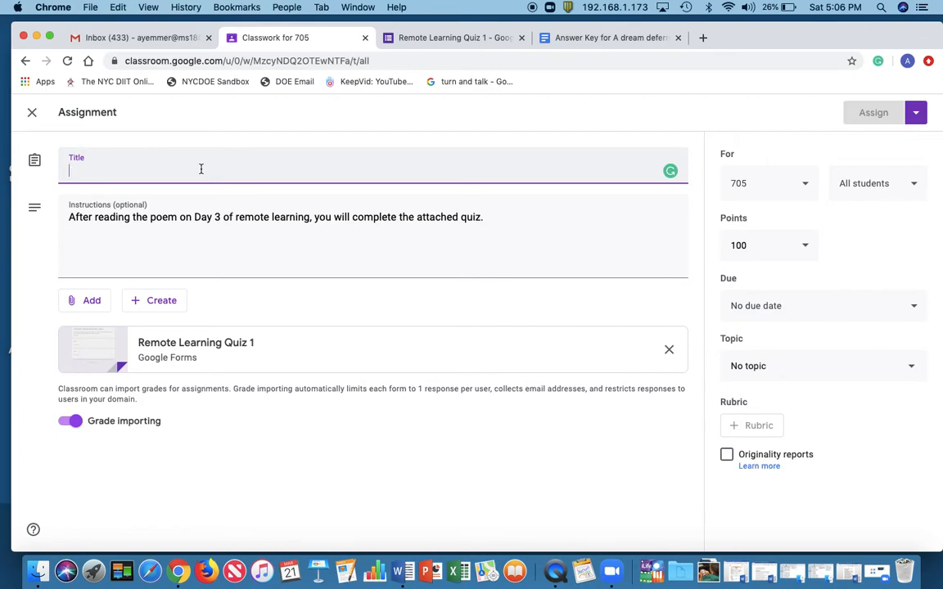
type("Remote Learning Quiz 1")
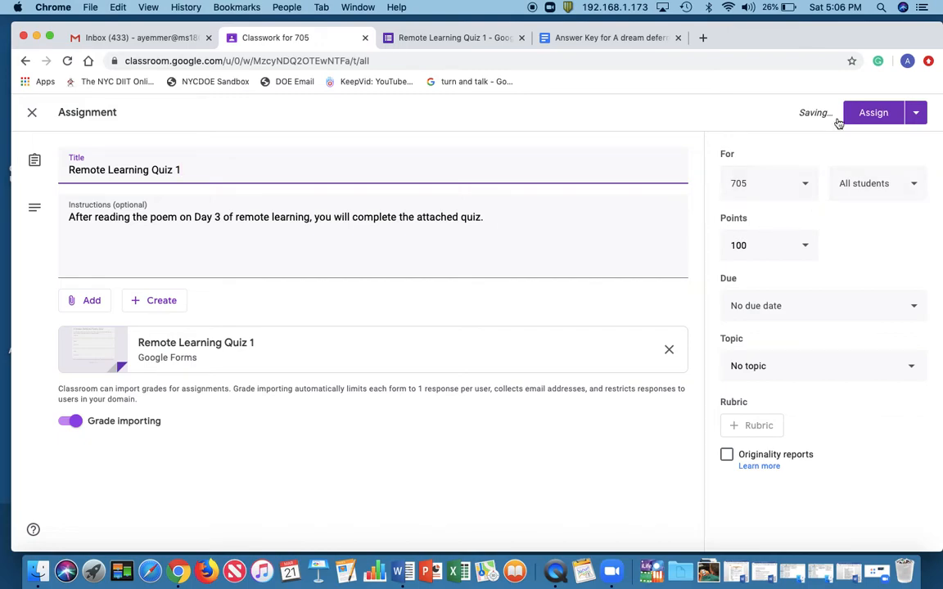
Add class 706 to the classes that receive the assignment alongside 705
left_click(809, 189)
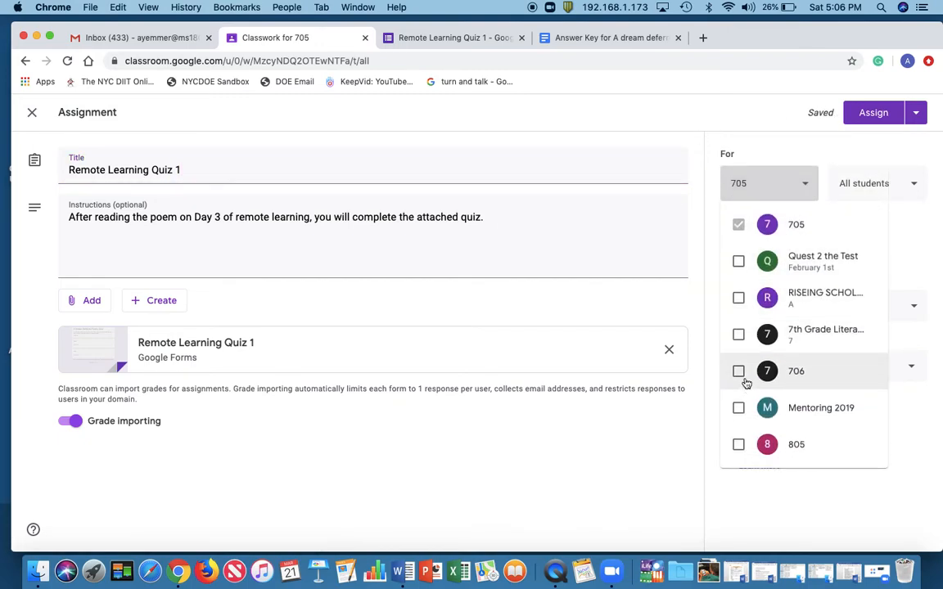
left_click(739, 373)
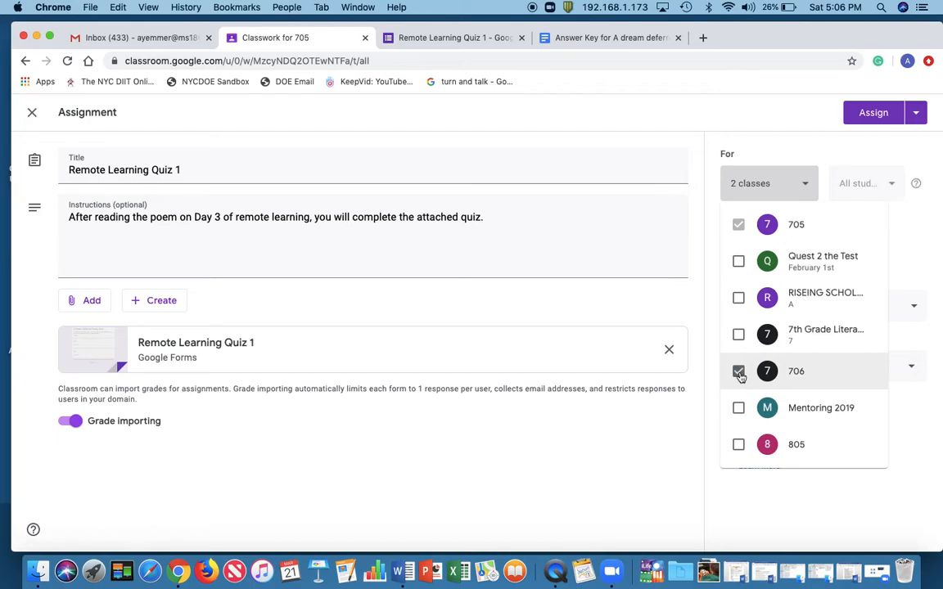
left_click(920, 247)
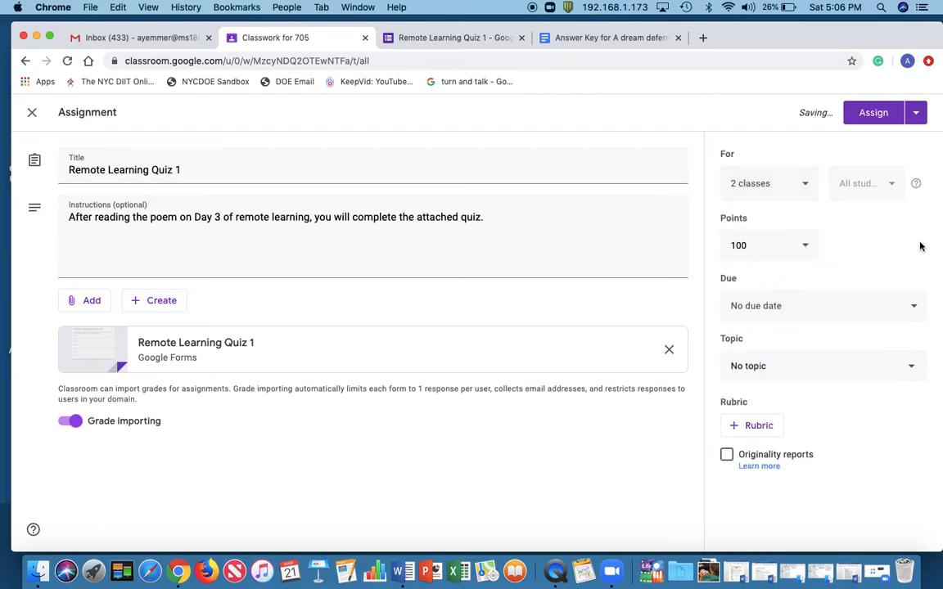
Set the assignment's point value to 40
left_click(757, 247)
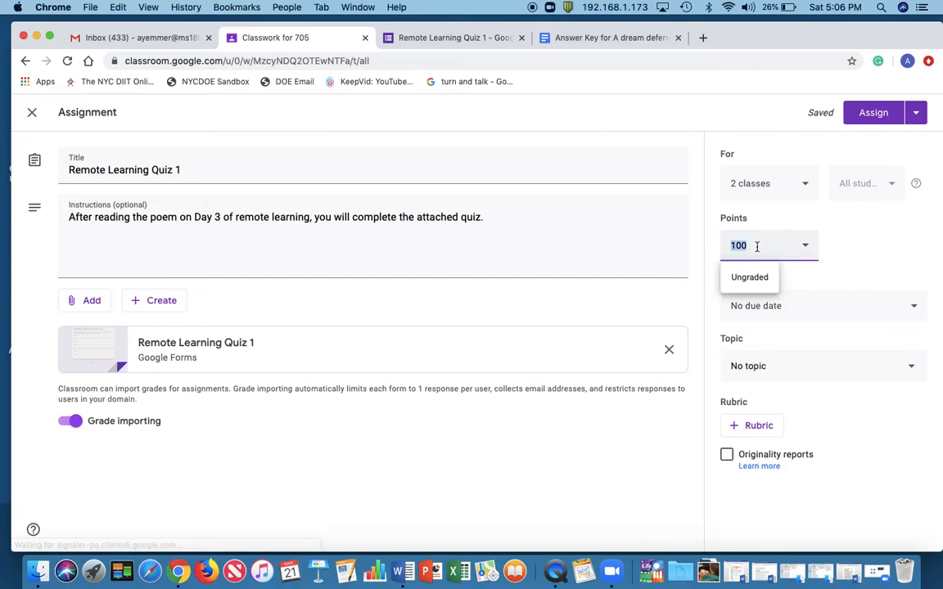
type("40")
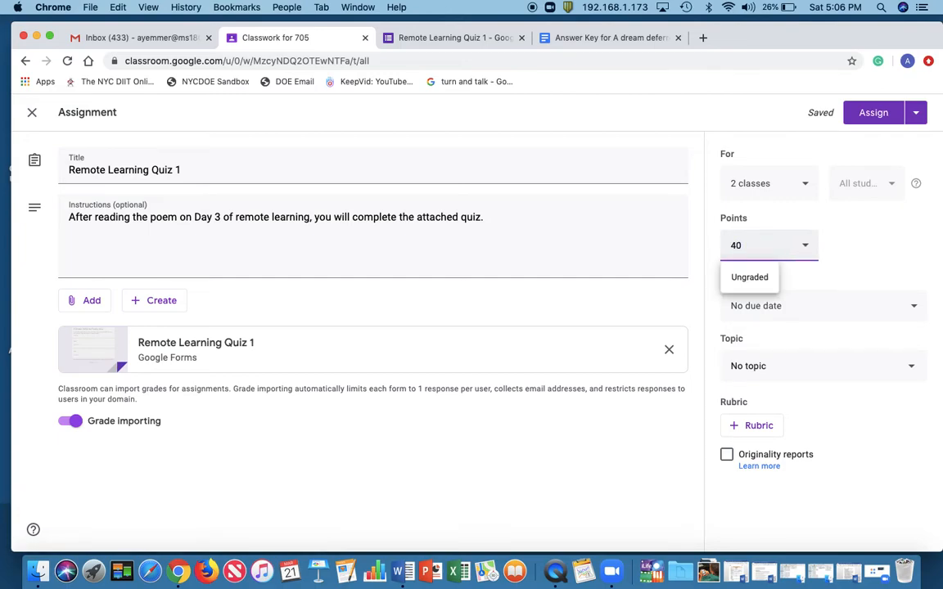
left_click(844, 247)
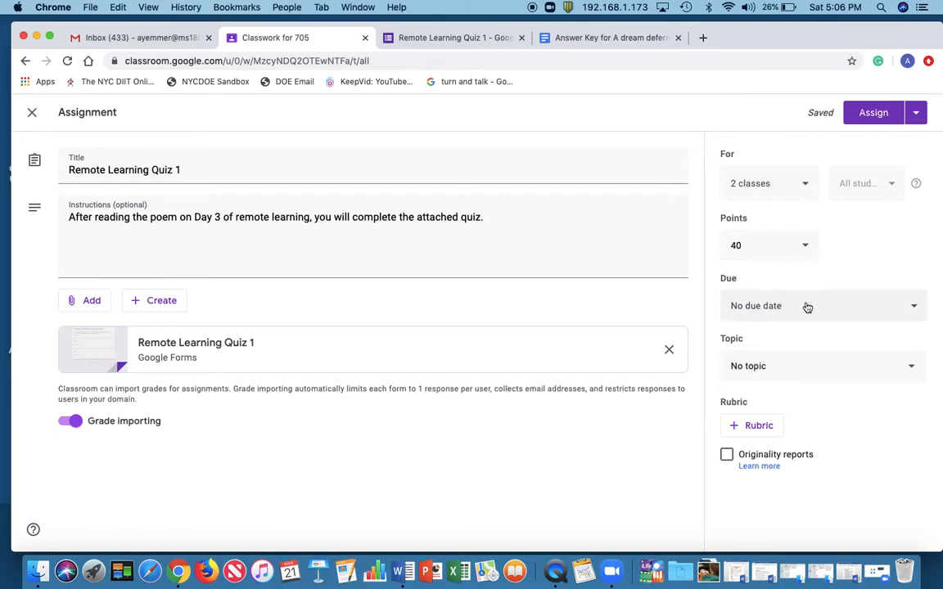
Set the assignment's due date to Mar 26, 2020 at 8:00 am
left_click(893, 307)
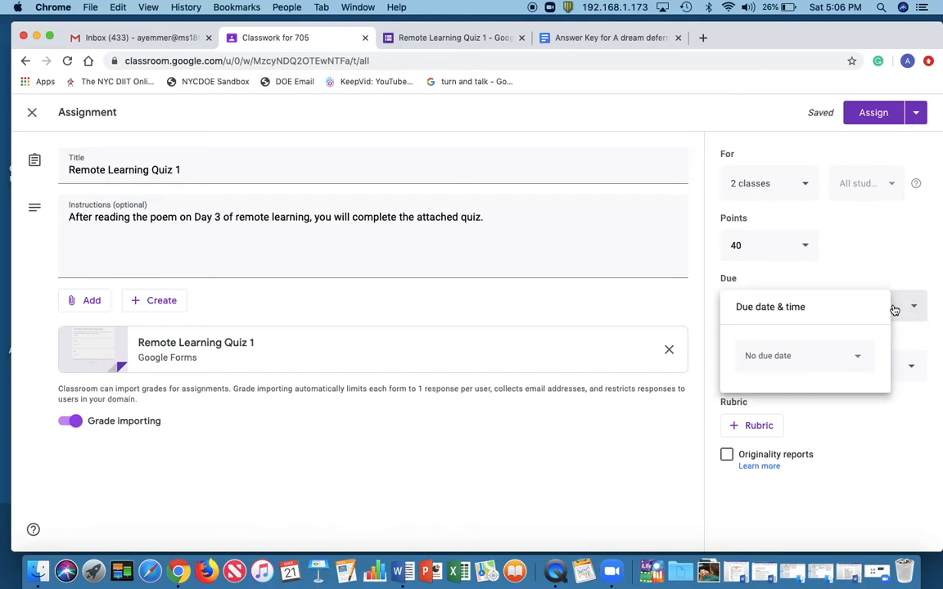
left_click(816, 365)
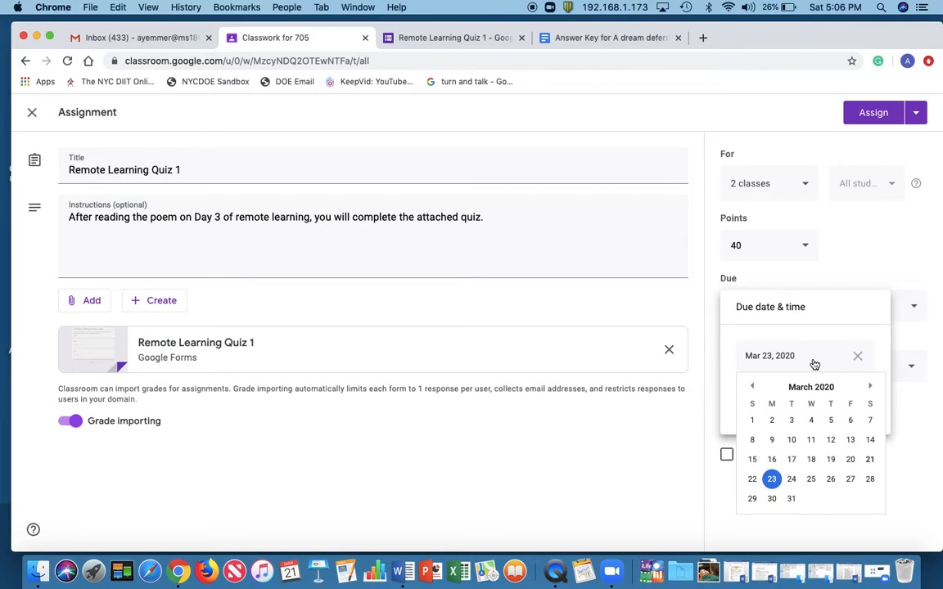
left_click(831, 481)
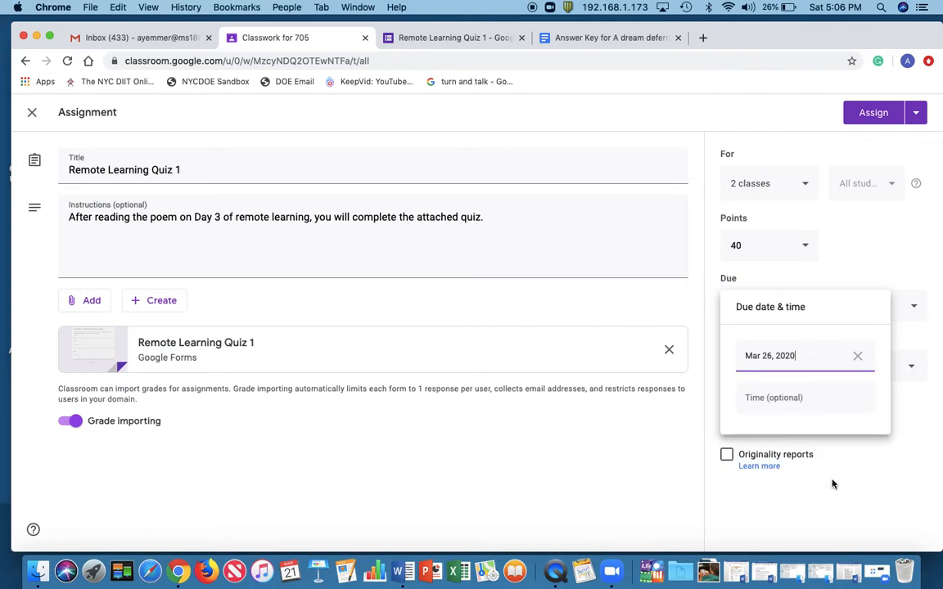
left_click(798, 401)
type("8:00 am")
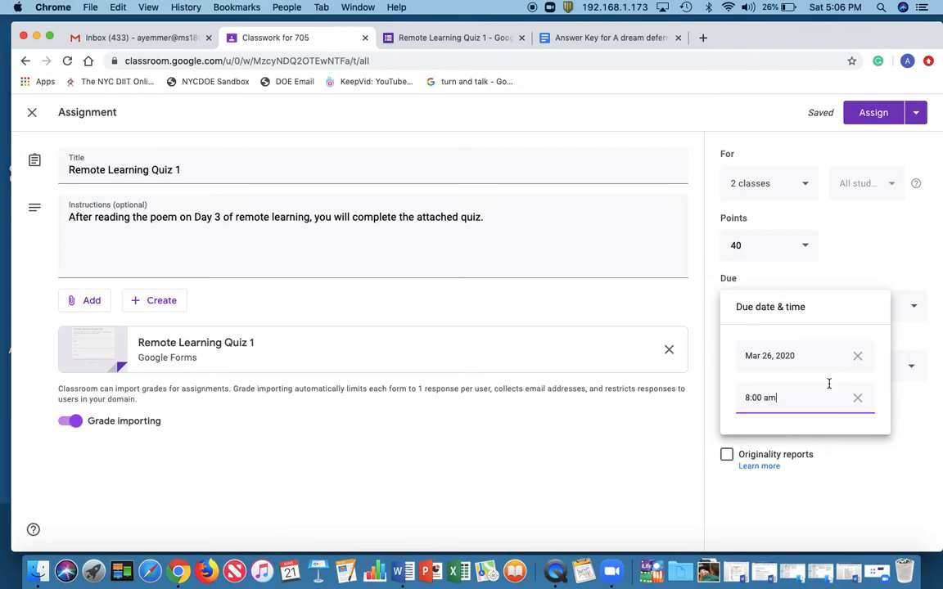
left_click(917, 338)
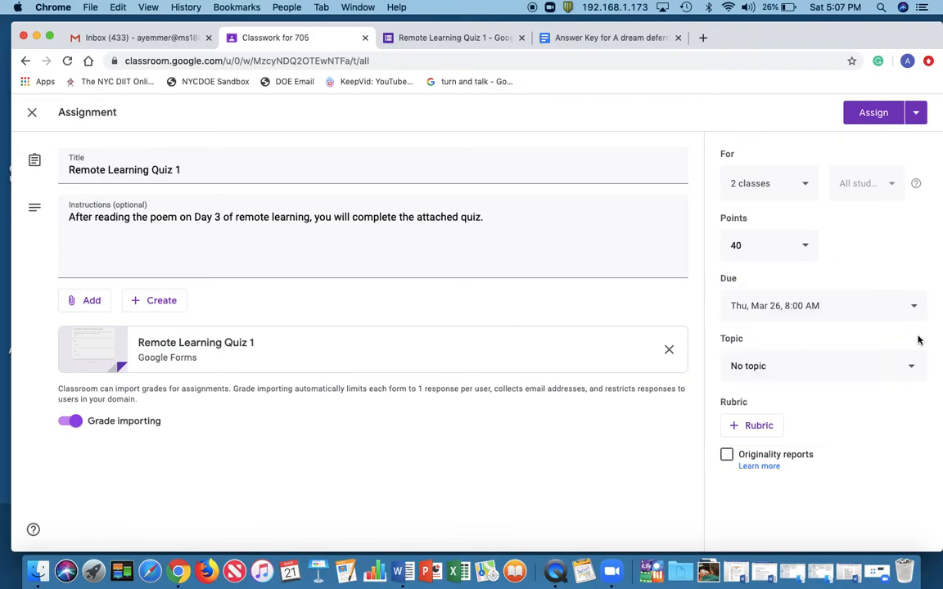
File the assignment under the existing Remote Learning topic
left_click(808, 375)
scroll(808, 375, "down", 1)
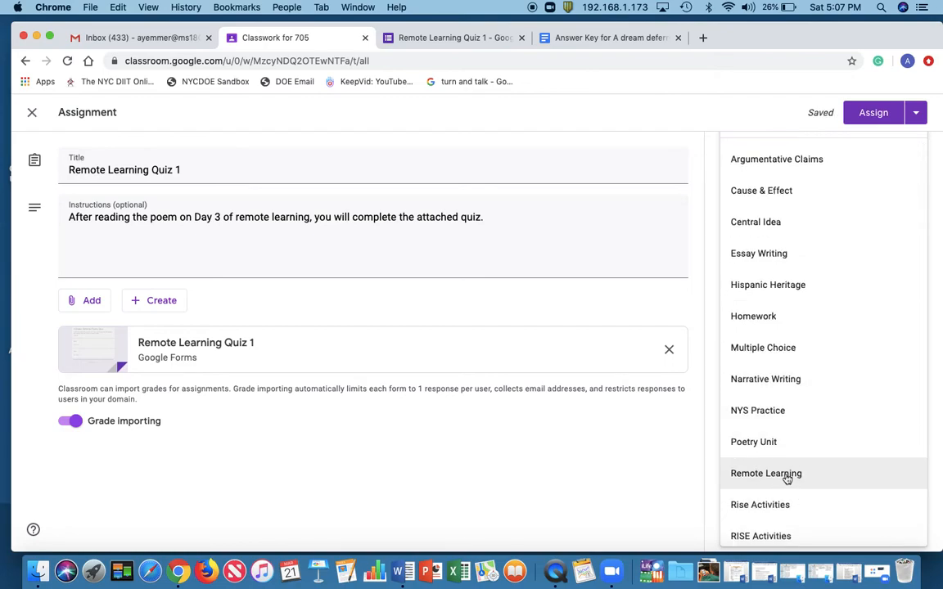
scroll(787, 479, "up", 1)
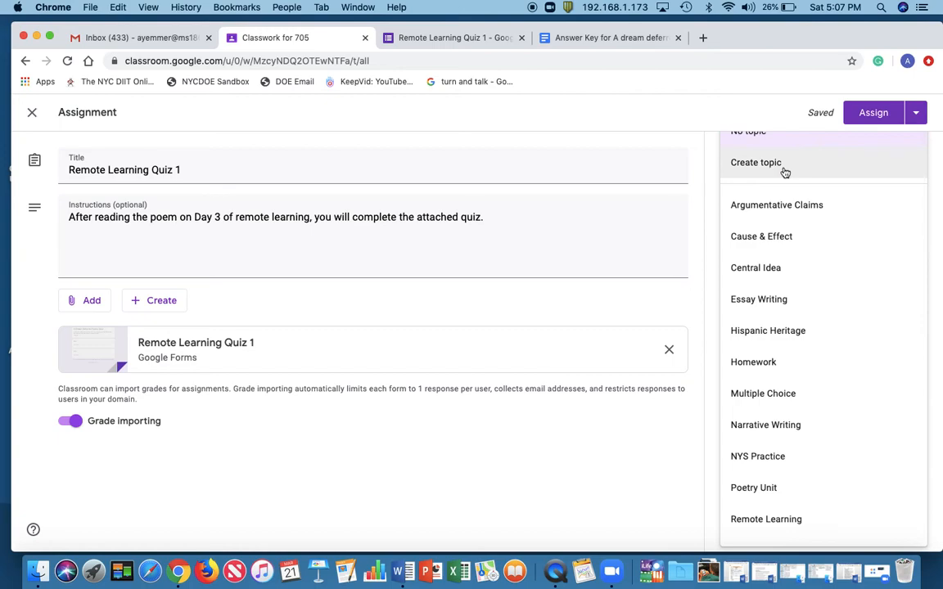
scroll(800, 397, "down", 2)
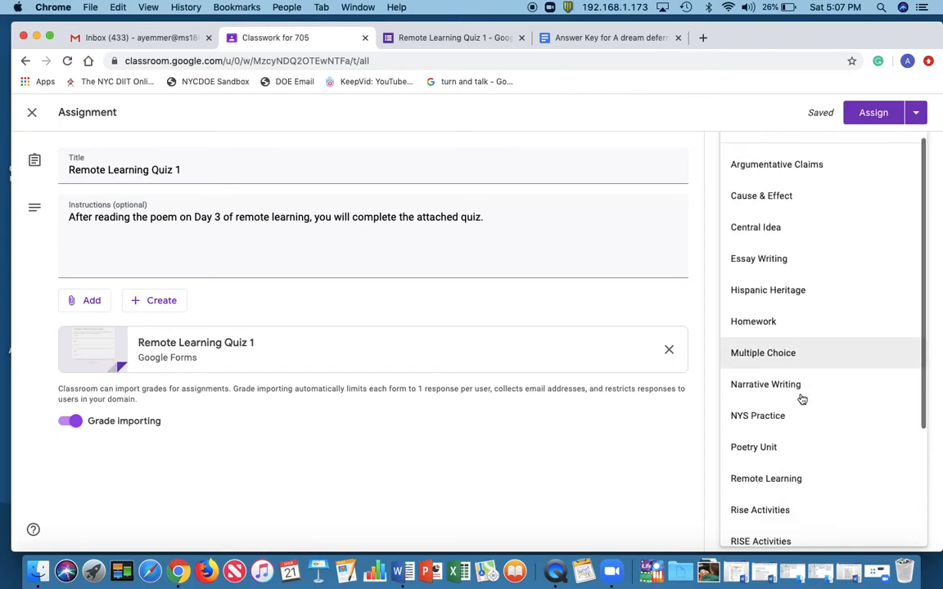
left_click(792, 451)
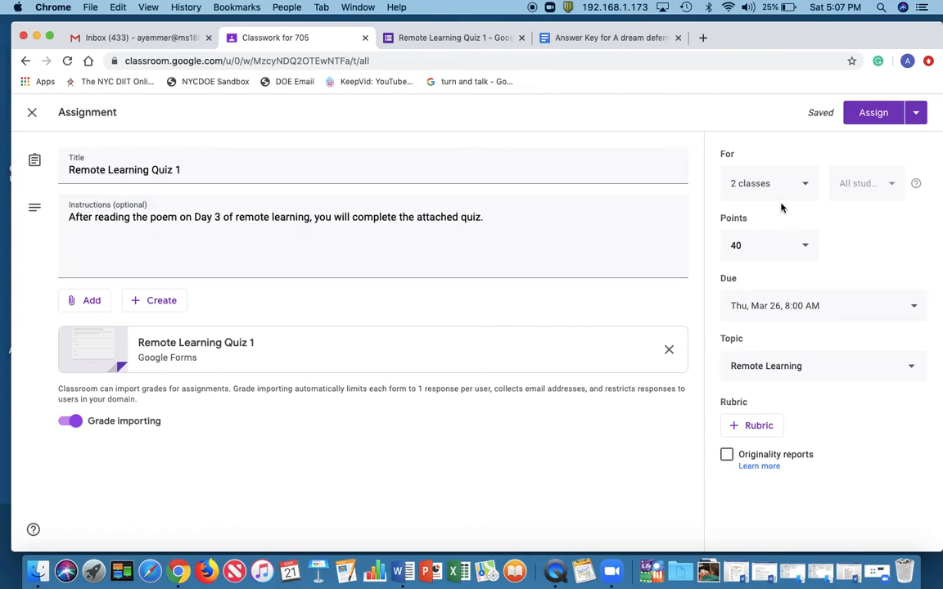
Check which publishing options the assignment offers while both classes are selected
left_click(917, 115)
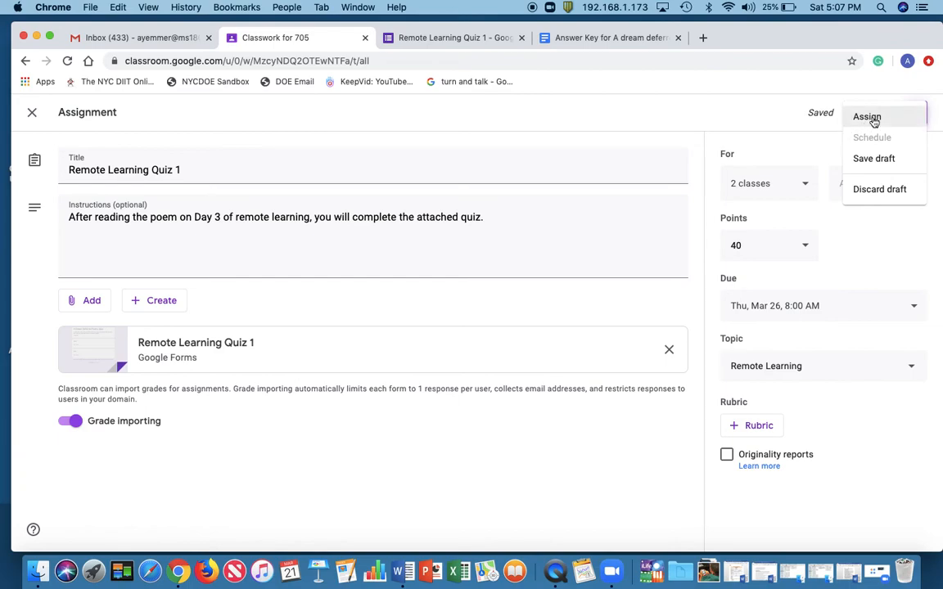
left_click(804, 129)
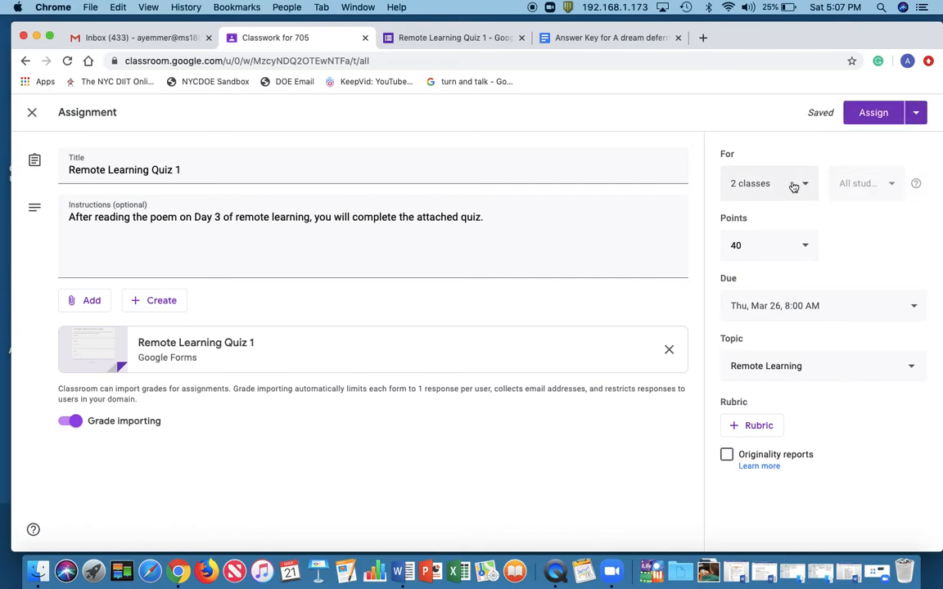
left_click(915, 119)
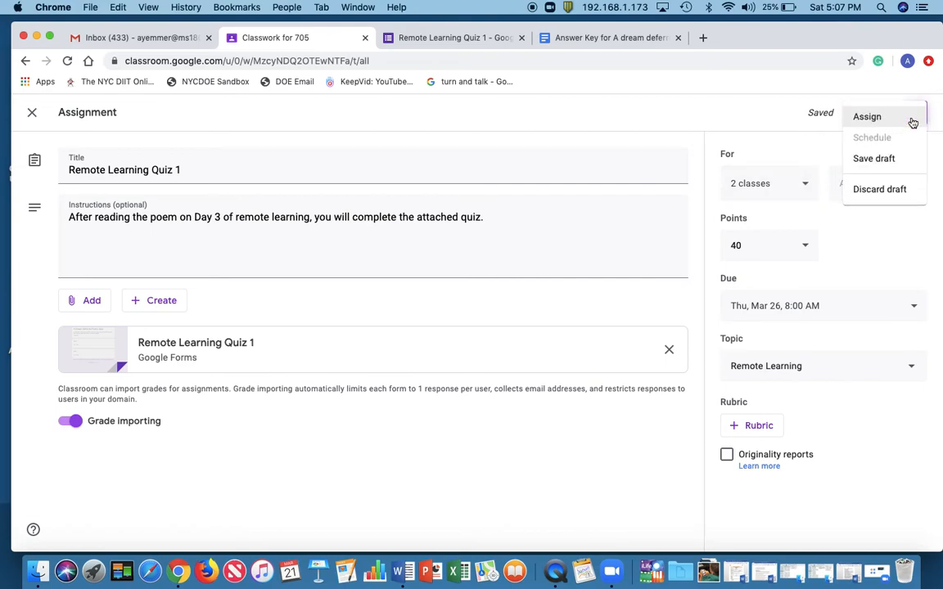
left_click(810, 155)
Remove class 706 from the assignment's recipients and check the publishing options for class 705 alone
left_click(806, 188)
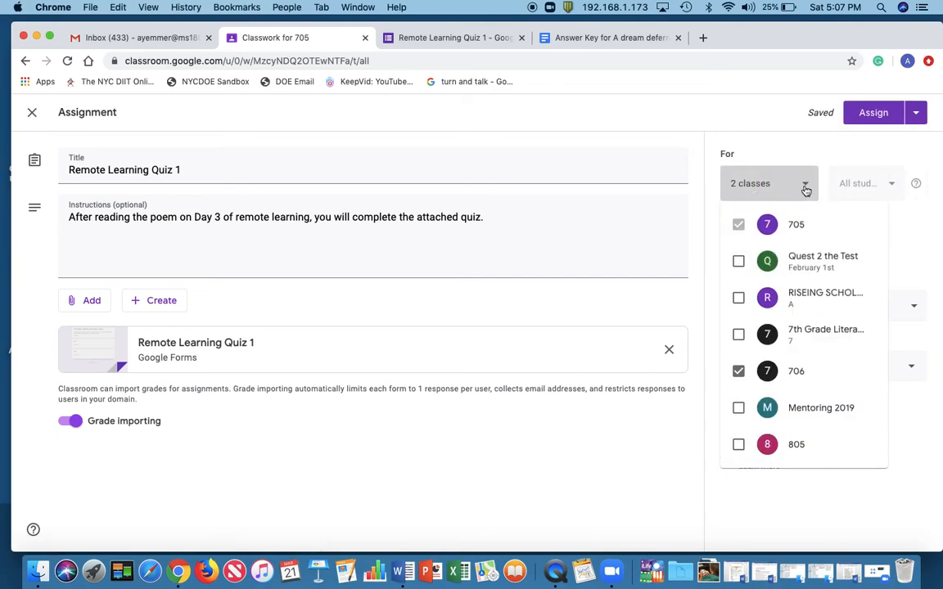
left_click(738, 371)
left_click(792, 122)
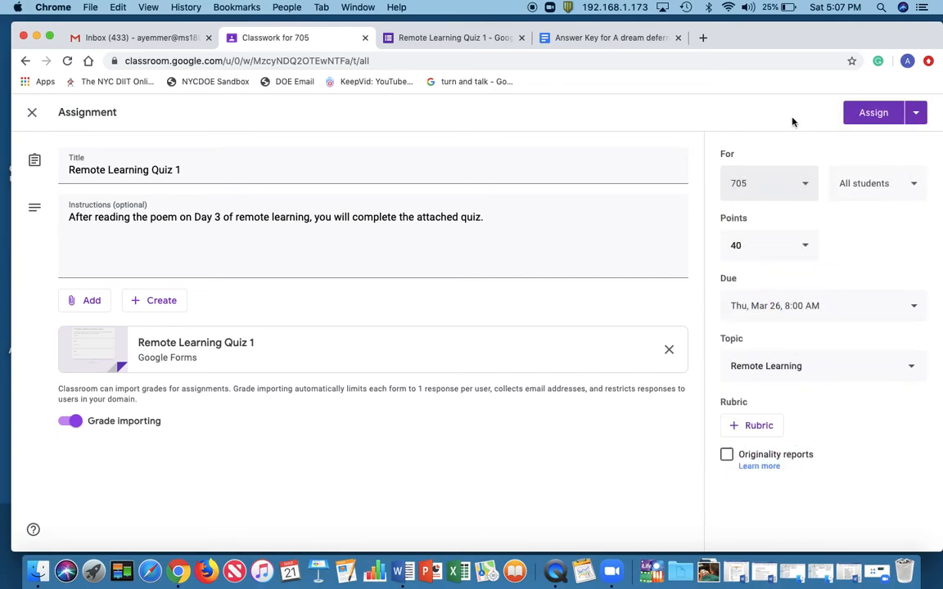
left_click(916, 116)
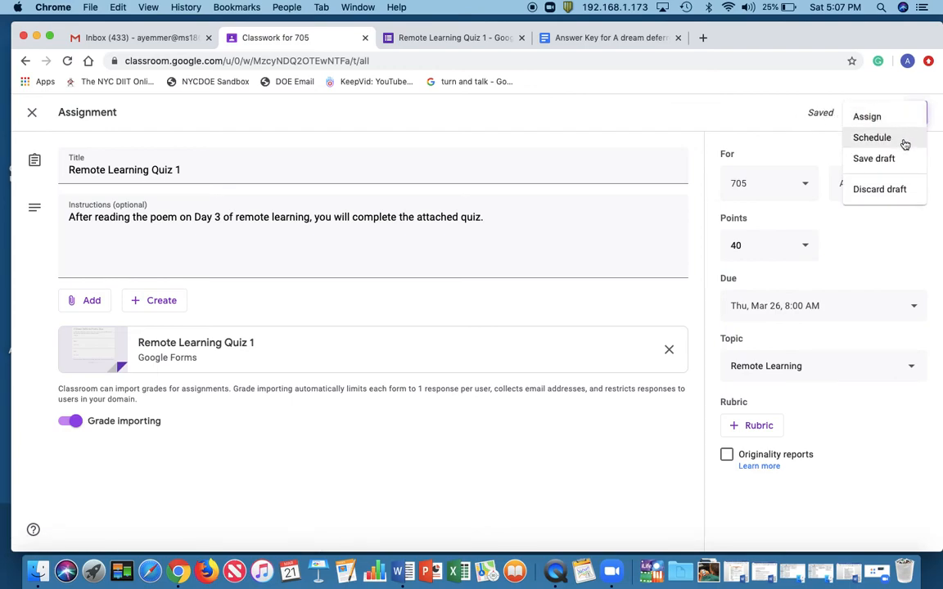
left_click(822, 144)
Add class 706 back to the assignment's recipients
left_click(807, 184)
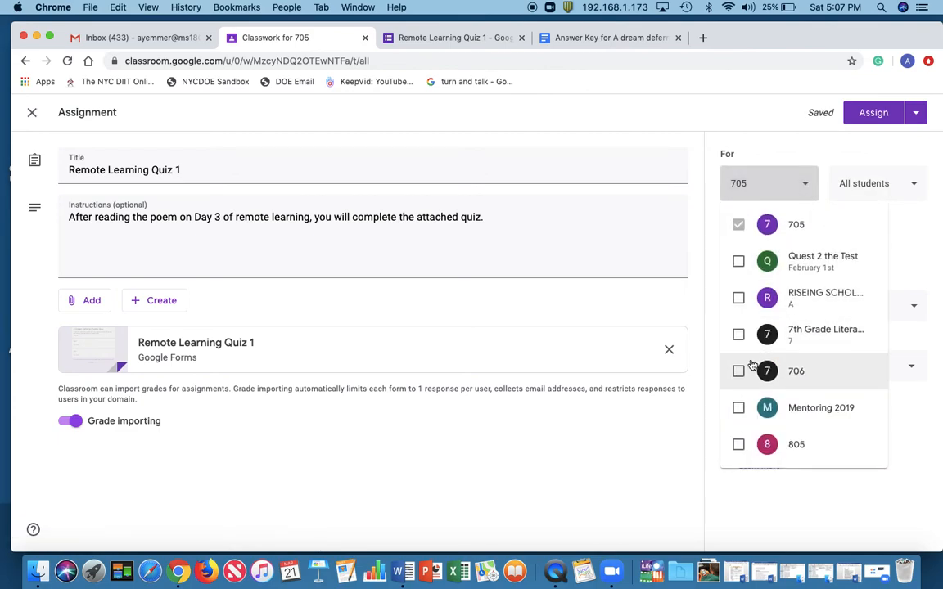
left_click(739, 371)
left_click(821, 146)
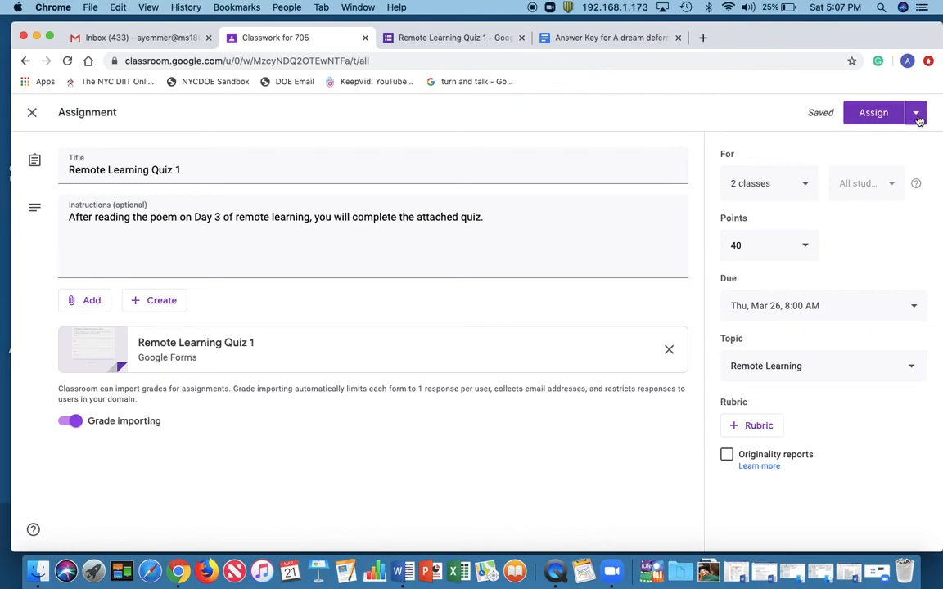
Save the assignment for both classes as a draft
left_click(917, 119)
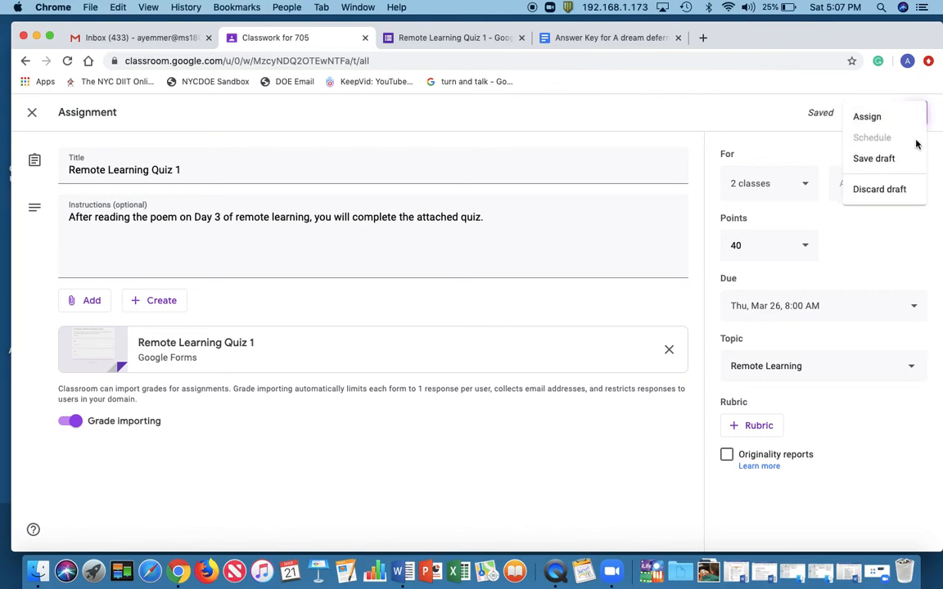
left_click(878, 161)
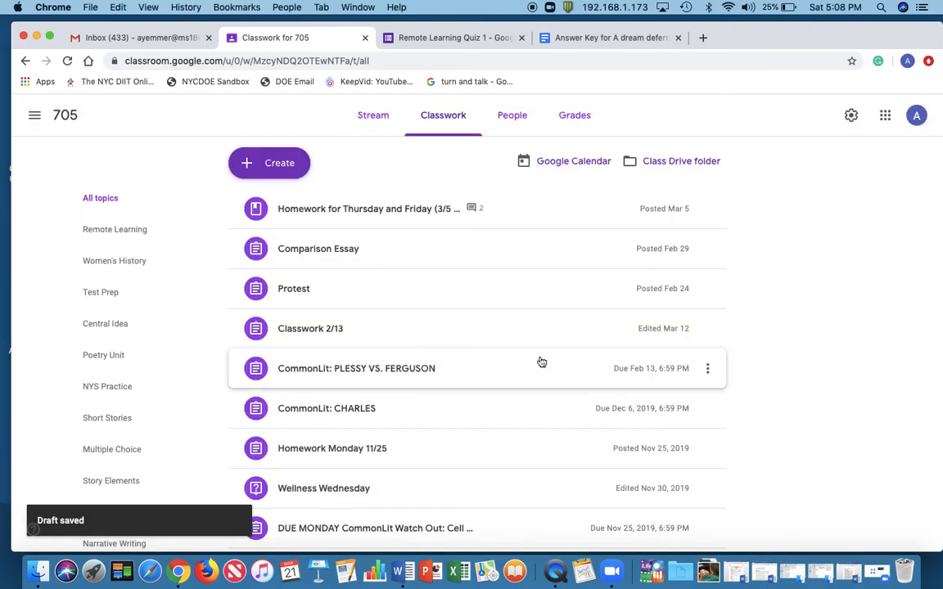
Review the Remote Learning Quiz 1 draft under the Remote Learning topic and return to the class stream
scroll(541, 362, "down", 5)
scroll(542, 362, "down", 3)
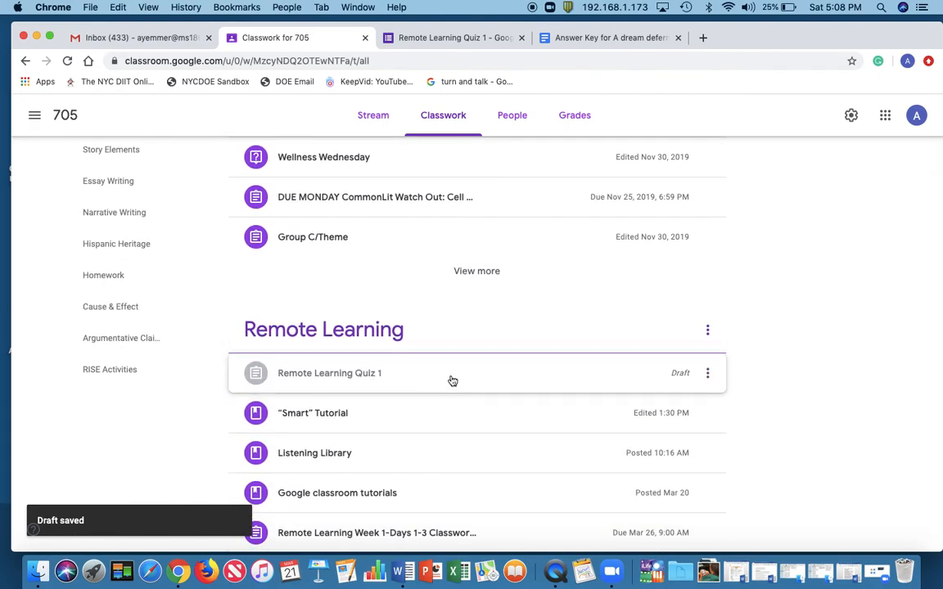
left_click(655, 381)
scroll(652, 382, "down", 2)
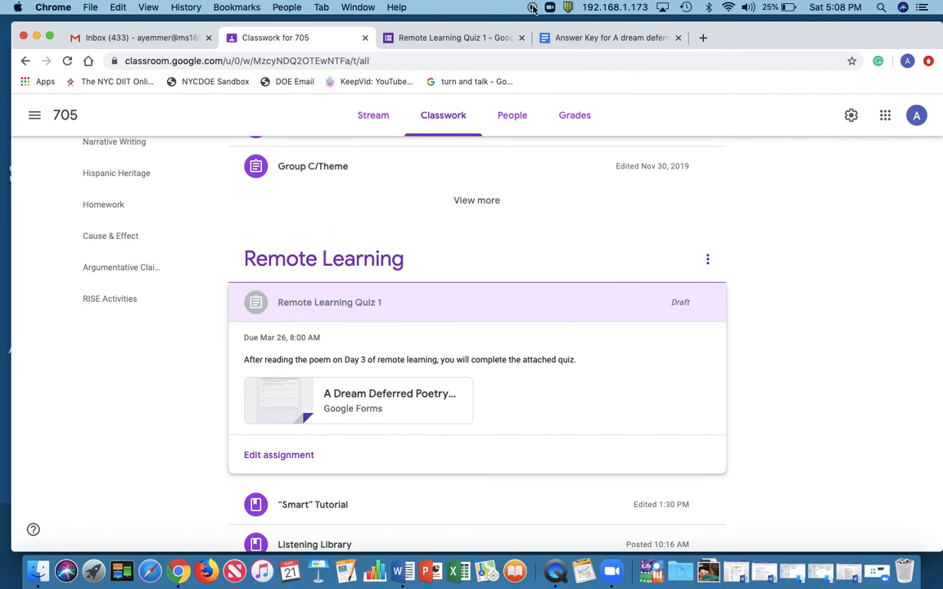
left_click(379, 119)
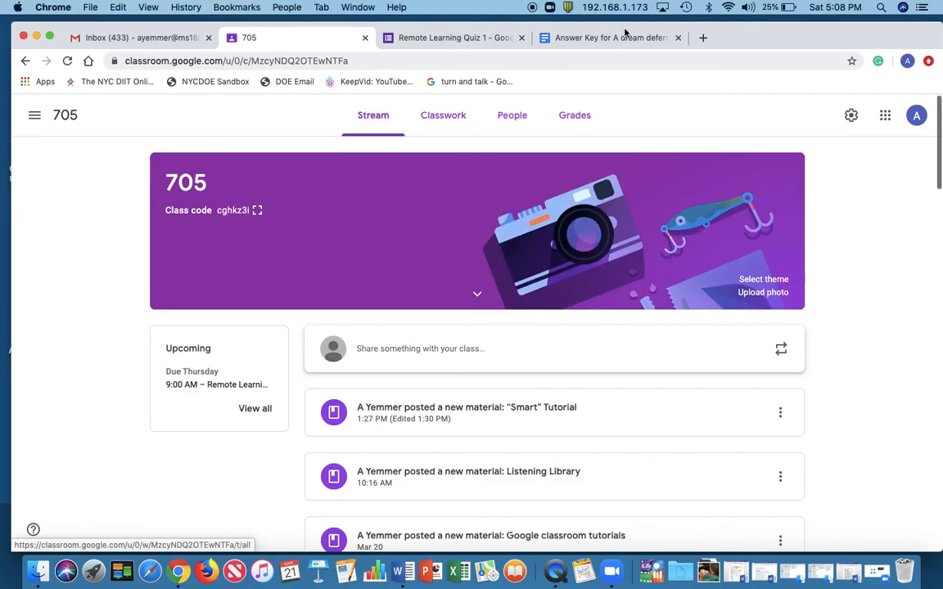